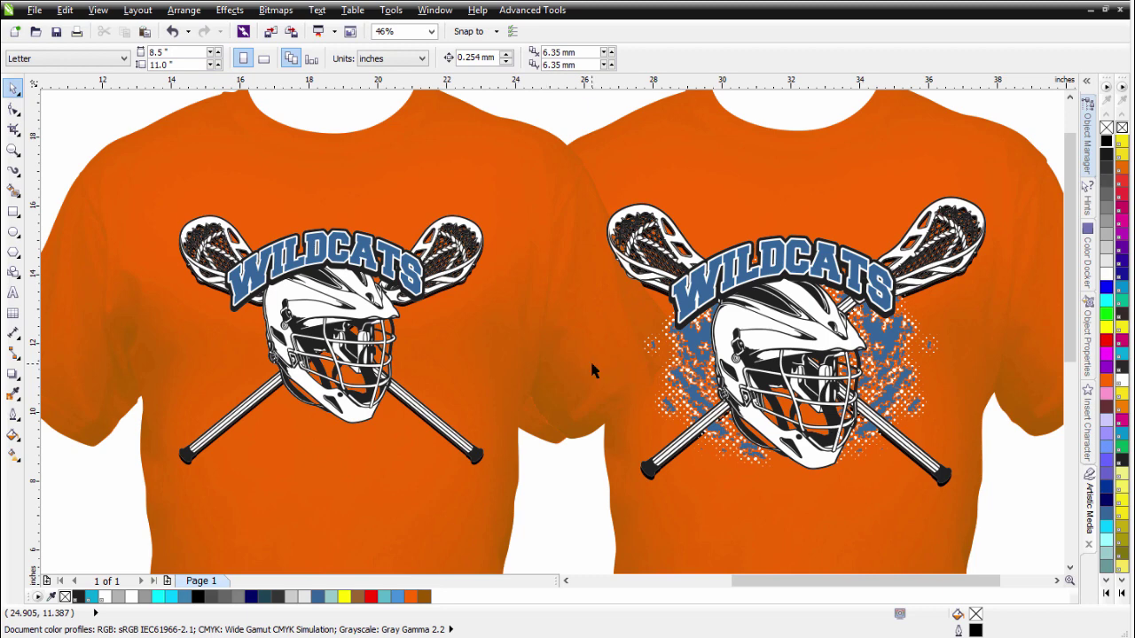
Switch to Corel PHOTO-PAINT and create a blank 5 x 7 inch, 300 dpi, 24-bit RGB image in a maximized document window.
{"action": "scroll", "coordinate": [591, 365], "scroll_direction": "down", "scroll_amount": 2}
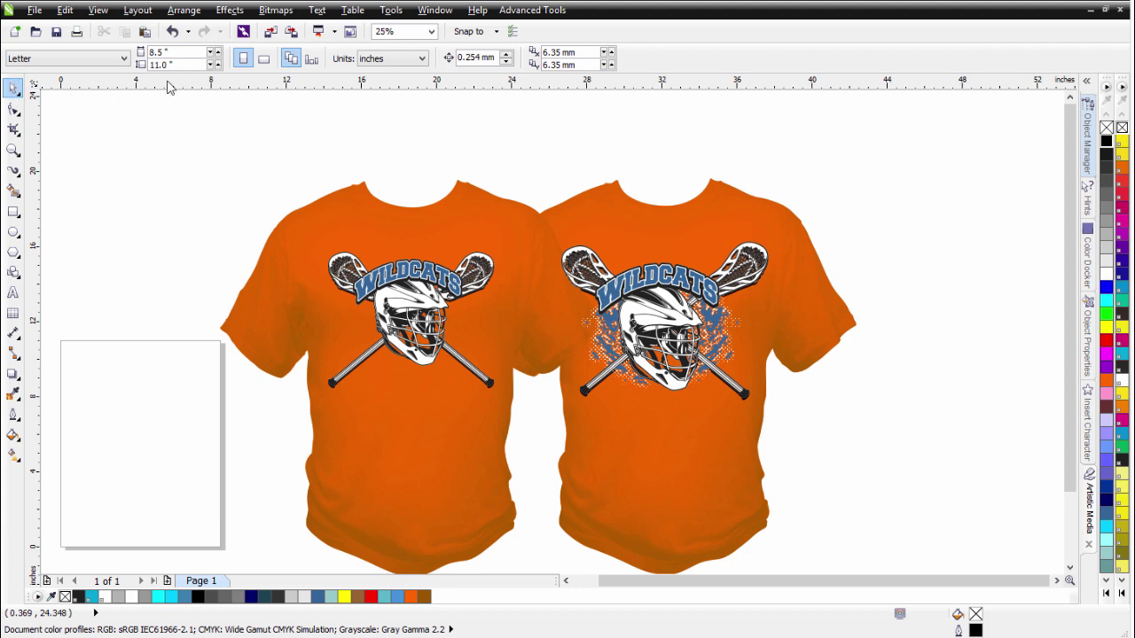
{"action": "left_click", "coordinate": [334, 33]}
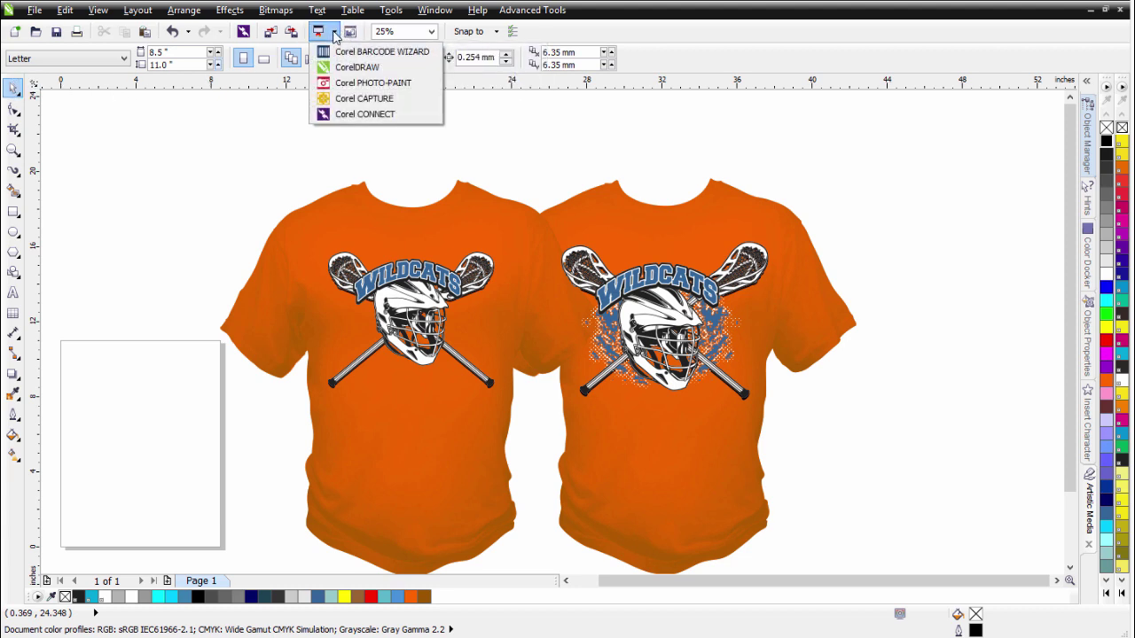
{"action": "left_click", "coordinate": [349, 84]}
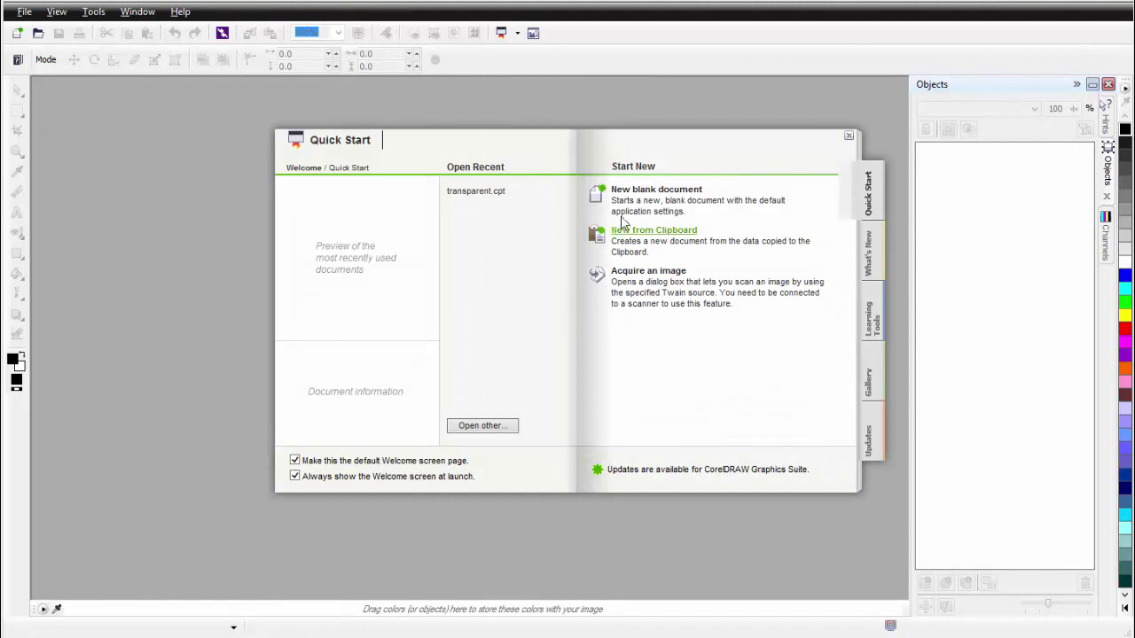
{"action": "left_click", "coordinate": [642, 191]}
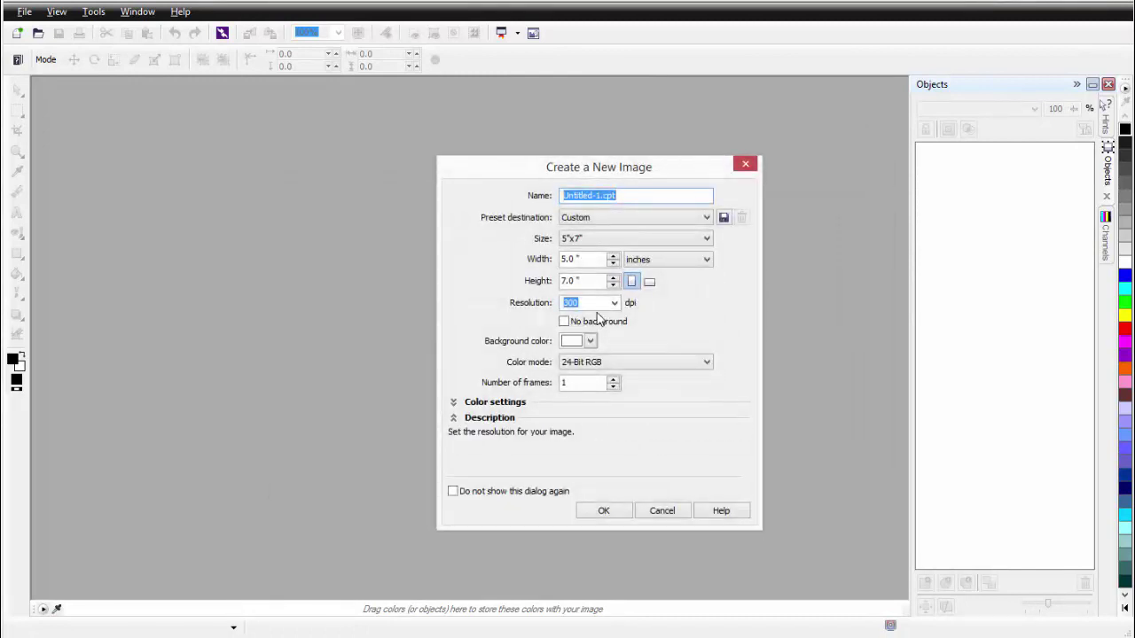
{"action": "left_click", "coordinate": [591, 302]}
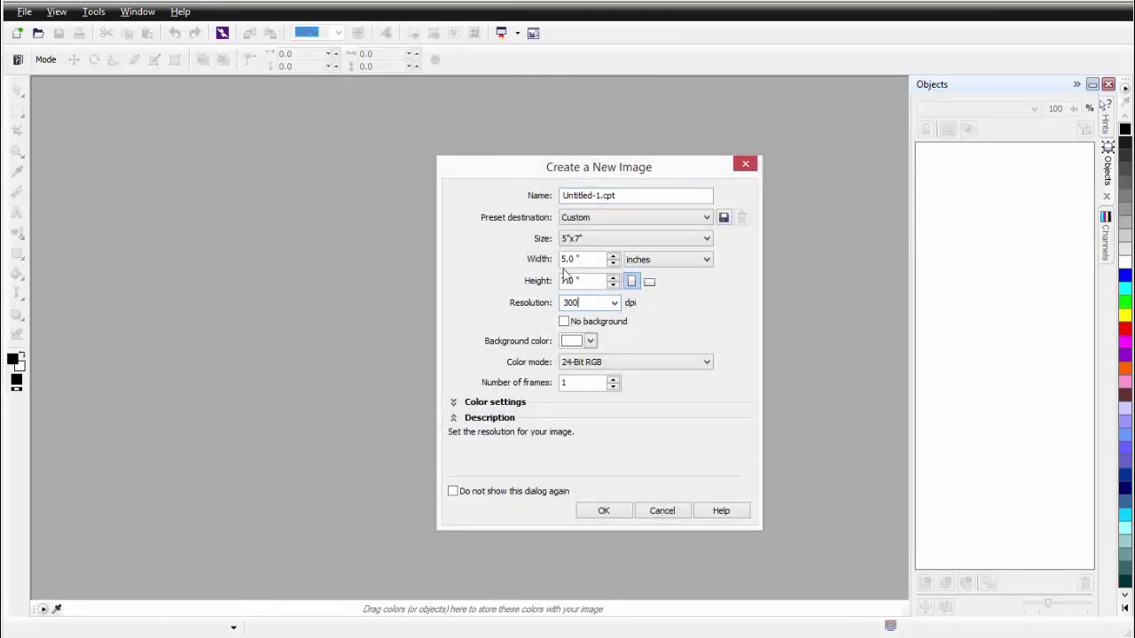
{"action": "left_click", "coordinate": [603, 511]}
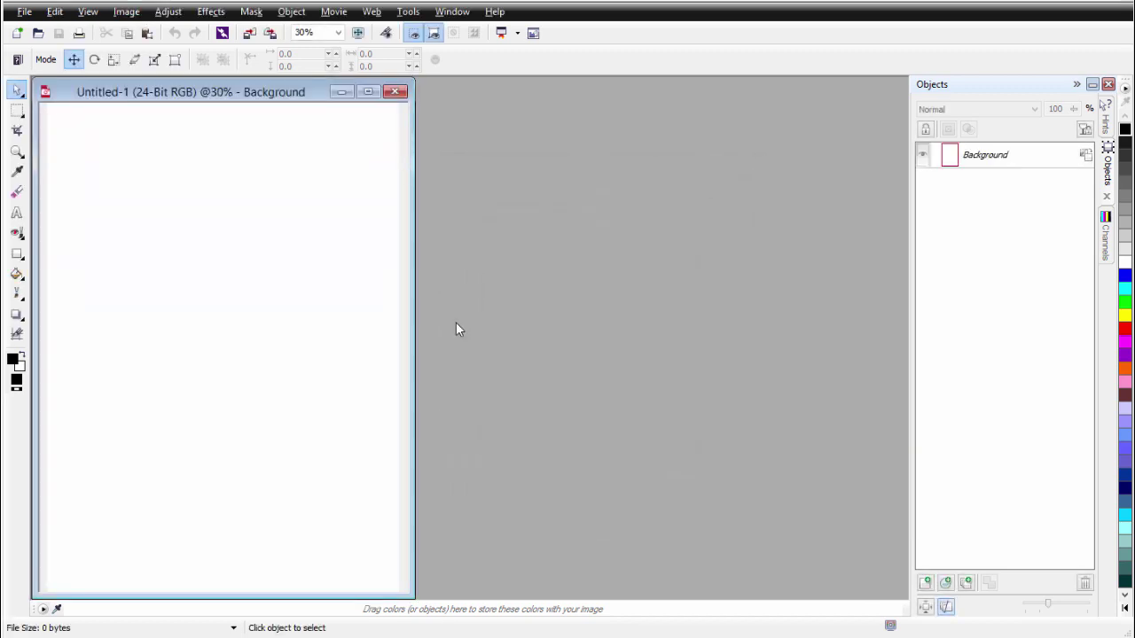
{"action": "left_click", "coordinate": [368, 92]}
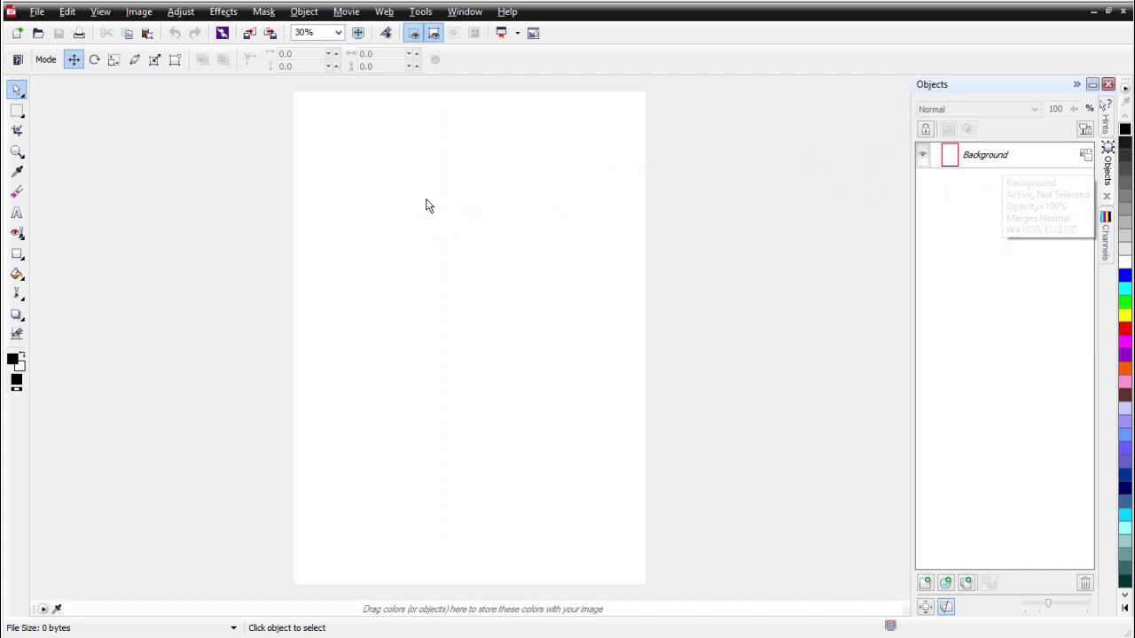
Set up the Paint tool with the mottled 47 nib from the nib presets and enlarge the brush to size 174.
{"action": "left_click", "coordinate": [17, 293]}
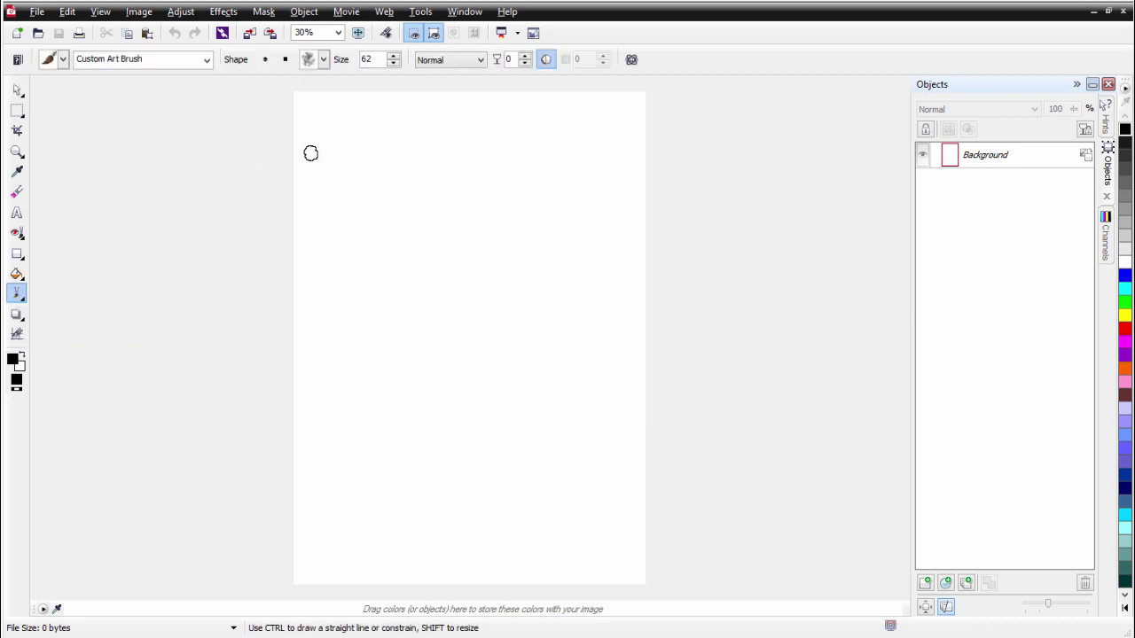
{"action": "left_click", "coordinate": [323, 60]}
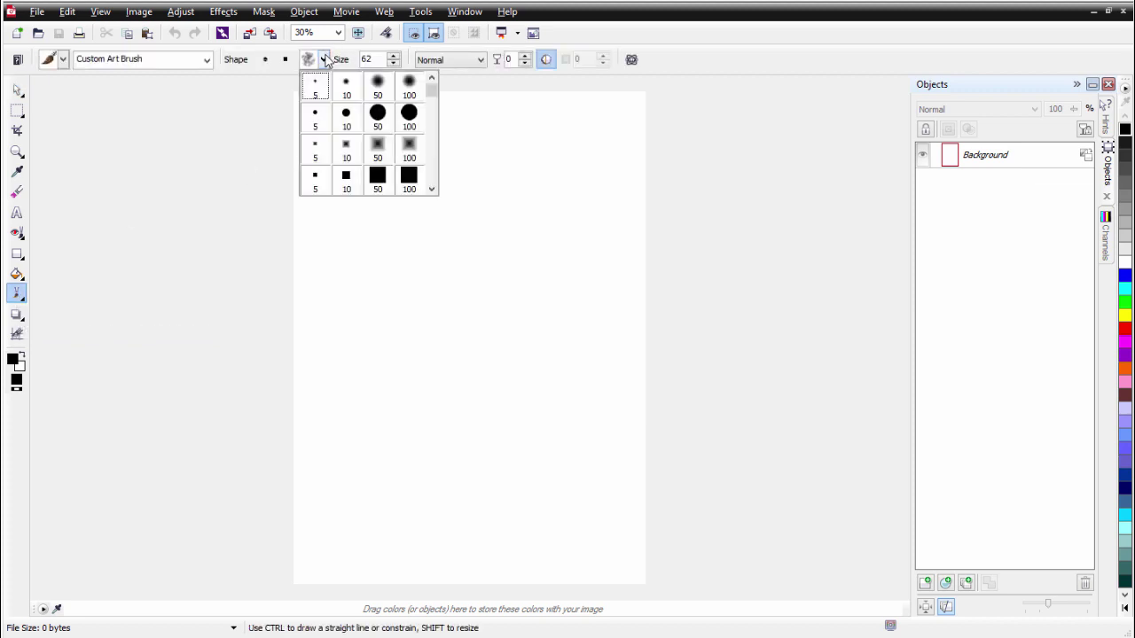
{"action": "mouse_move", "coordinate": [435, 84]}
{"action": "left_mouse_down"}
{"action": "mouse_move", "coordinate": [431, 158]}
{"action": "mouse_move", "coordinate": [430, 91]}
{"action": "left_mouse_up"}
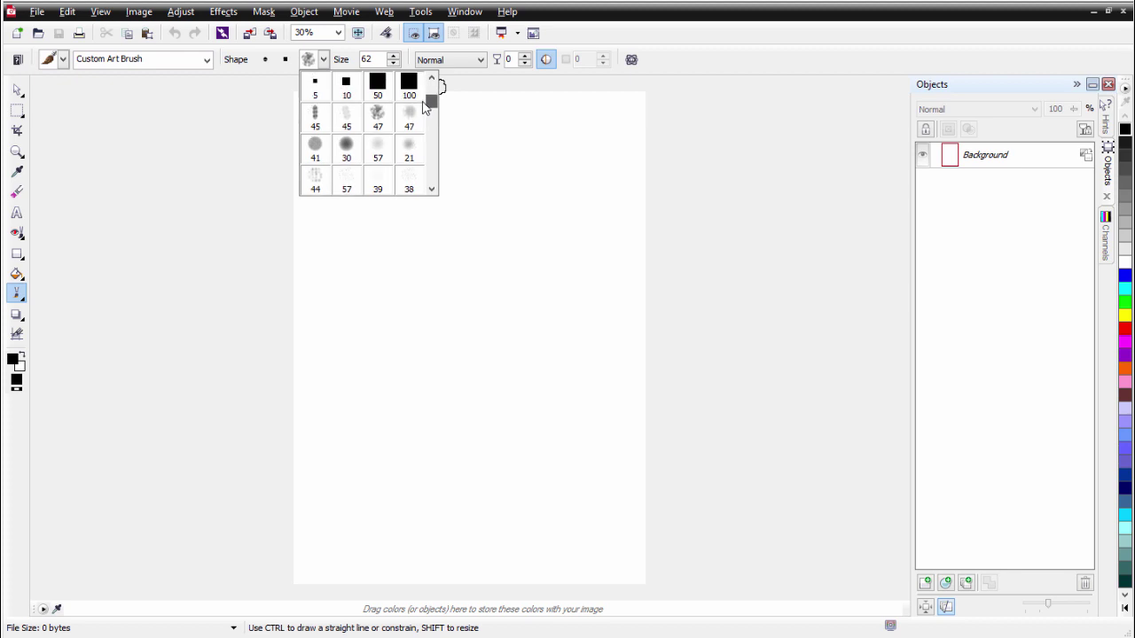
{"action": "left_click", "coordinate": [380, 124]}
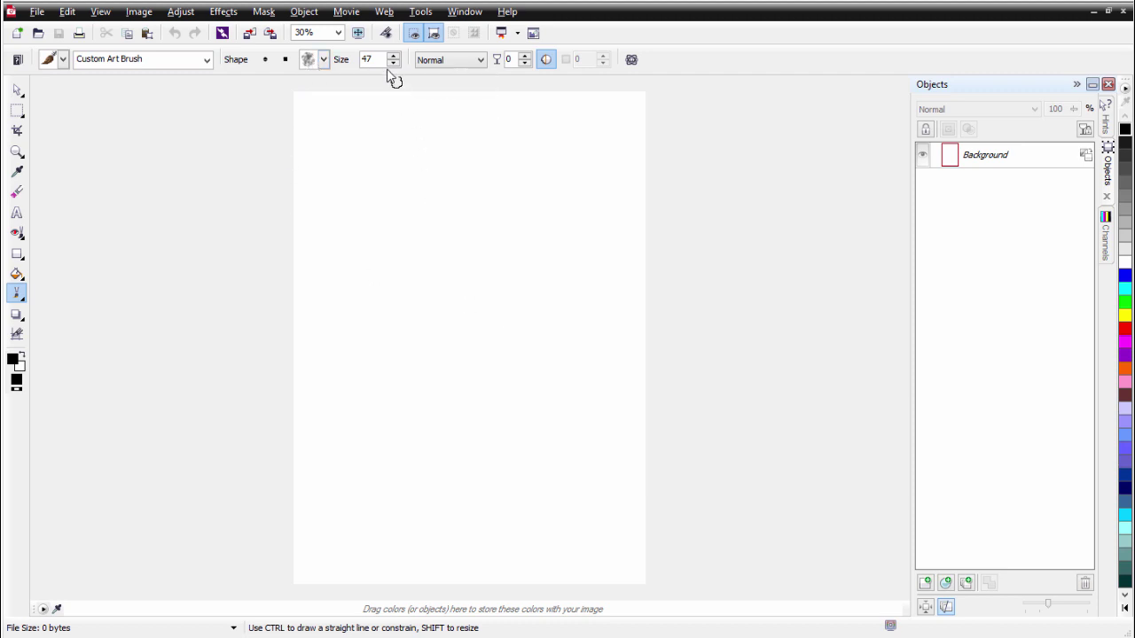
{"action": "mouse_move", "coordinate": [395, 62]}
{"action": "left_mouse_down"}
{"action": "mouse_move", "coordinate": [399, 11]}
{"action": "mouse_move", "coordinate": [383, 121]}
{"action": "mouse_move", "coordinate": [402, 11]}
{"action": "left_mouse_up"}
{"action": "double_click", "coordinate": [366, 59]}
{"action": "type", "text": "250"}
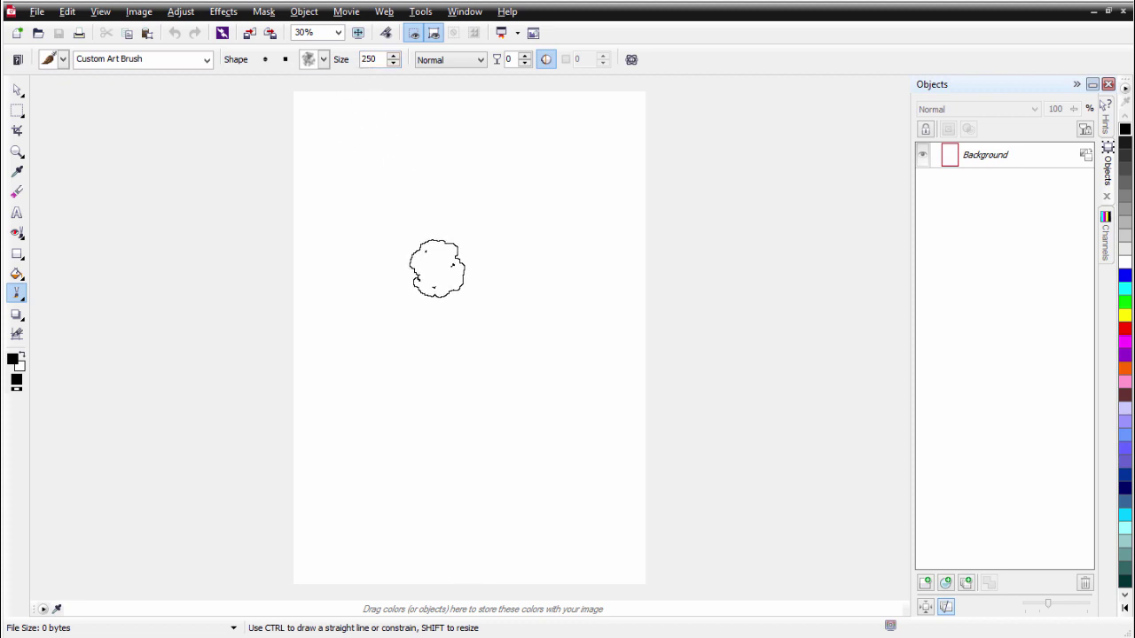
{"action": "left_click_drag", "start_coordinate": [437, 268], "coordinate": [436, 269]}
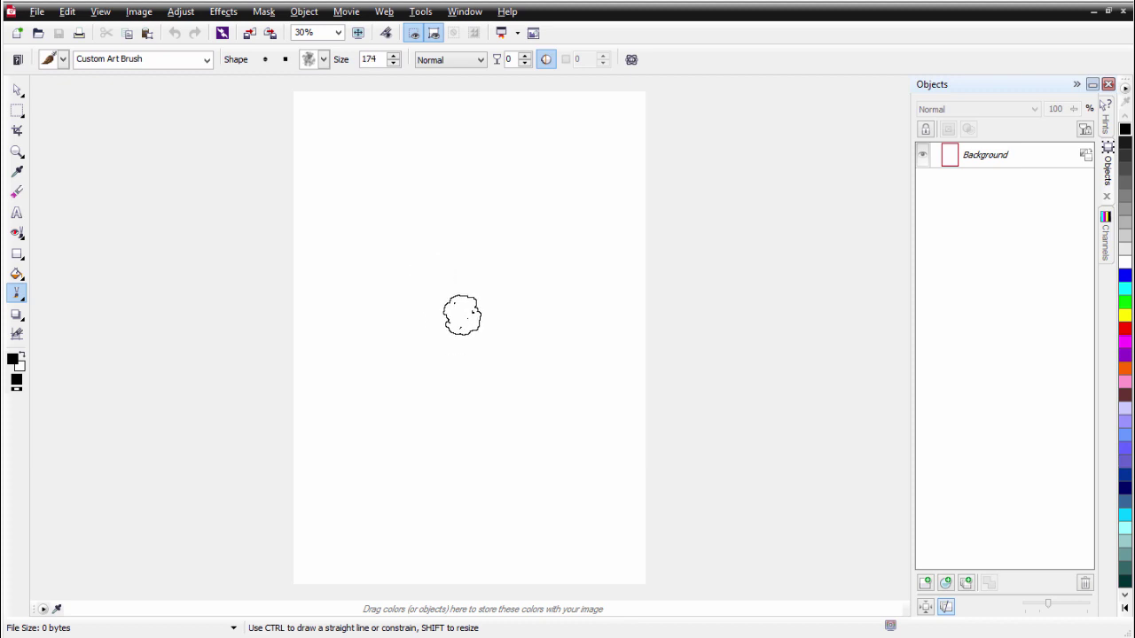
Stamp a loose vertical column of four black textured blotches mid-page, using brush sizes 174, 188 and 128.
{"action": "left_click", "coordinate": [462, 316]}
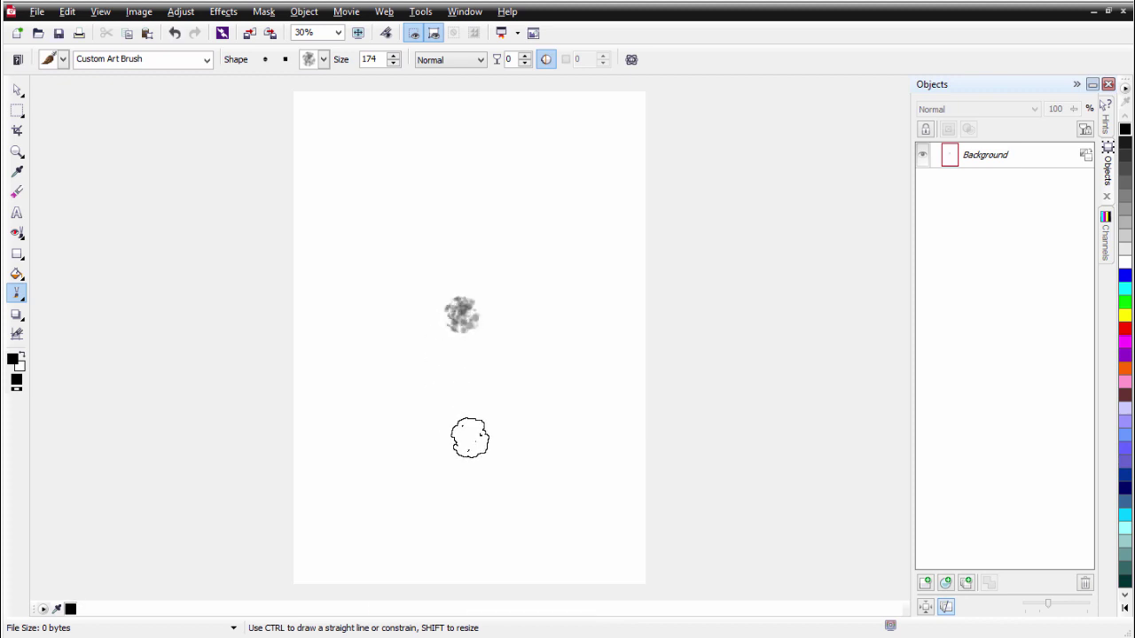
{"action": "left_click_drag", "start_coordinate": [473, 406], "coordinate": [476, 405]}
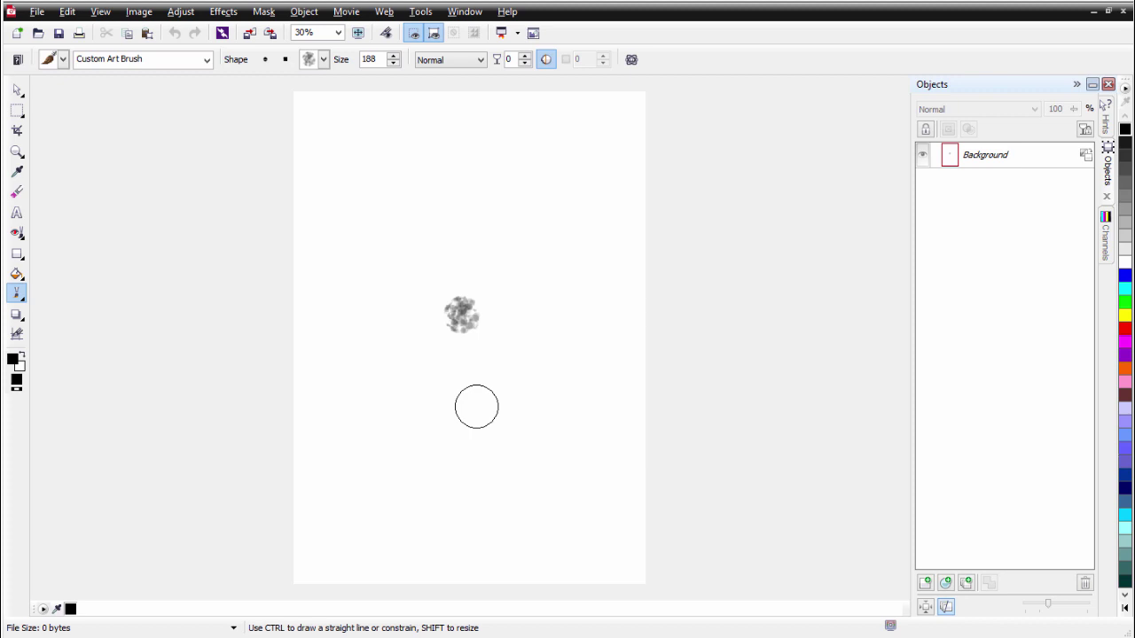
{"action": "left_click", "coordinate": [450, 359]}
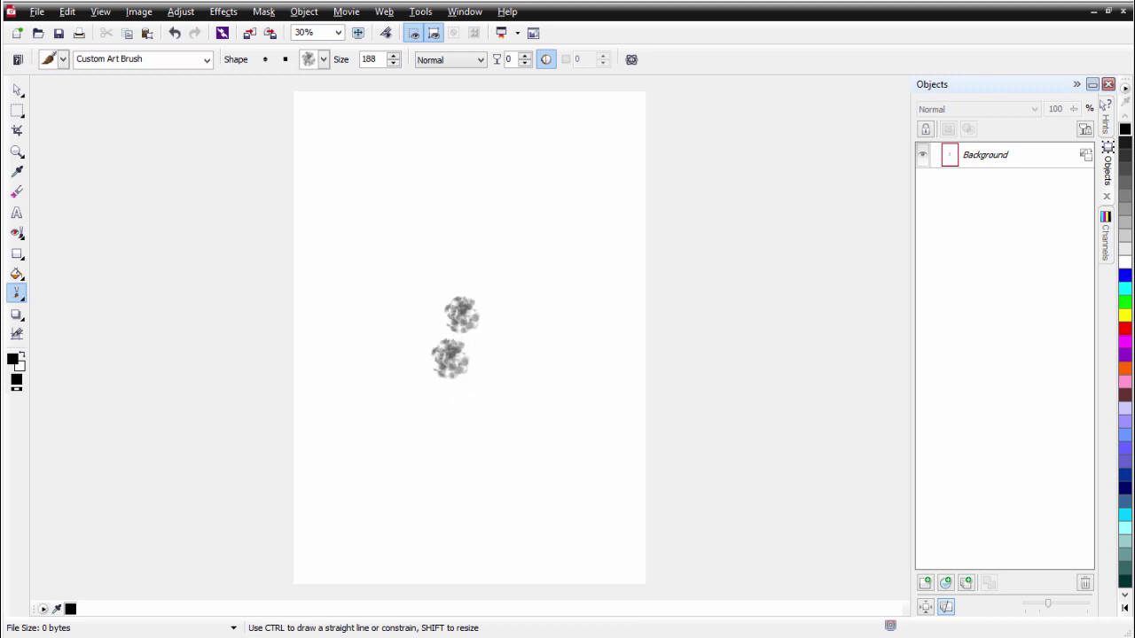
{"action": "left_click_drag", "start_coordinate": [496, 421], "coordinate": [496, 421]}
{"action": "left_click", "coordinate": [468, 397]}
{"action": "left_click", "coordinate": [459, 278]}
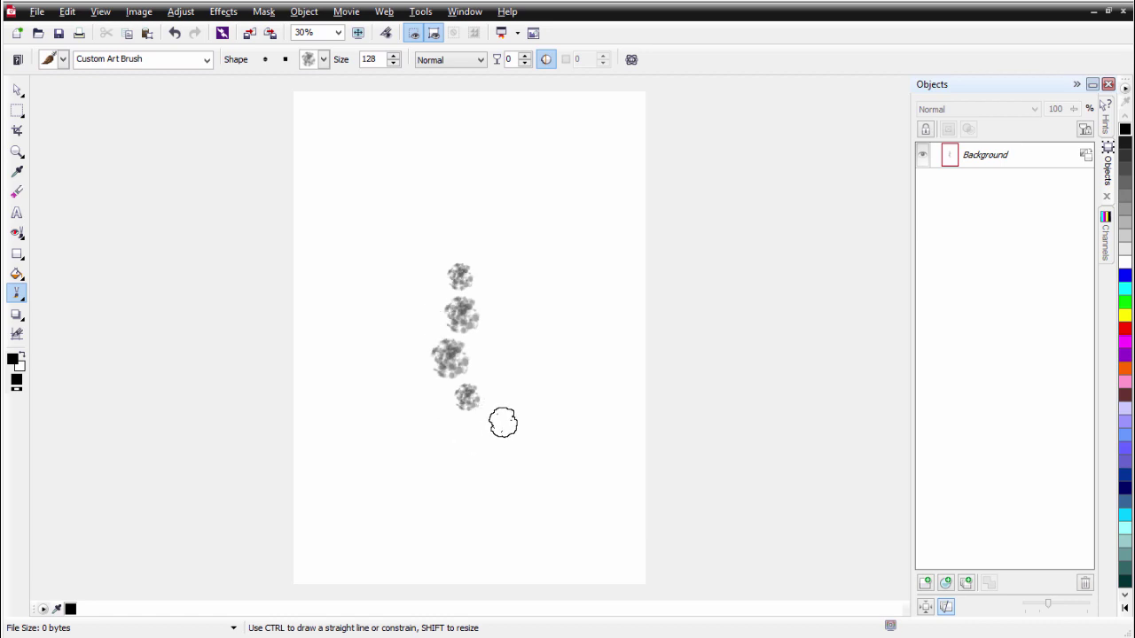
Reduce the brush to size 100 and stamp blotches below the column and beside its larger spots.
{"action": "scroll", "coordinate": [503, 422], "scroll_direction": "down", "scroll_amount": 3}
{"action": "left_click", "coordinate": [461, 431]}
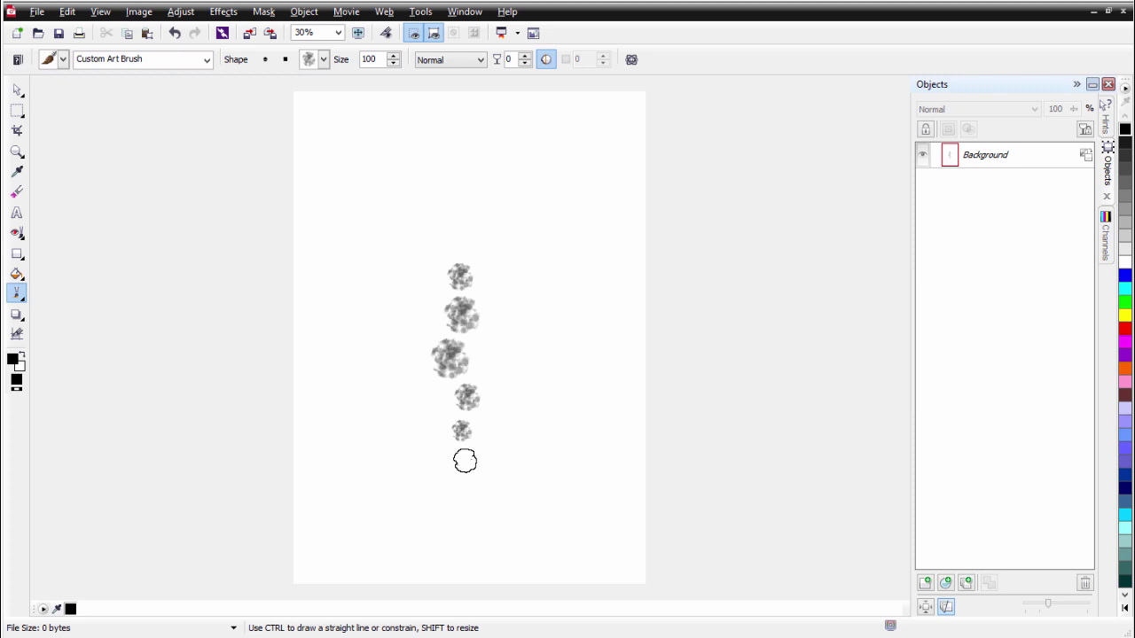
{"action": "left_click", "coordinate": [443, 386]}
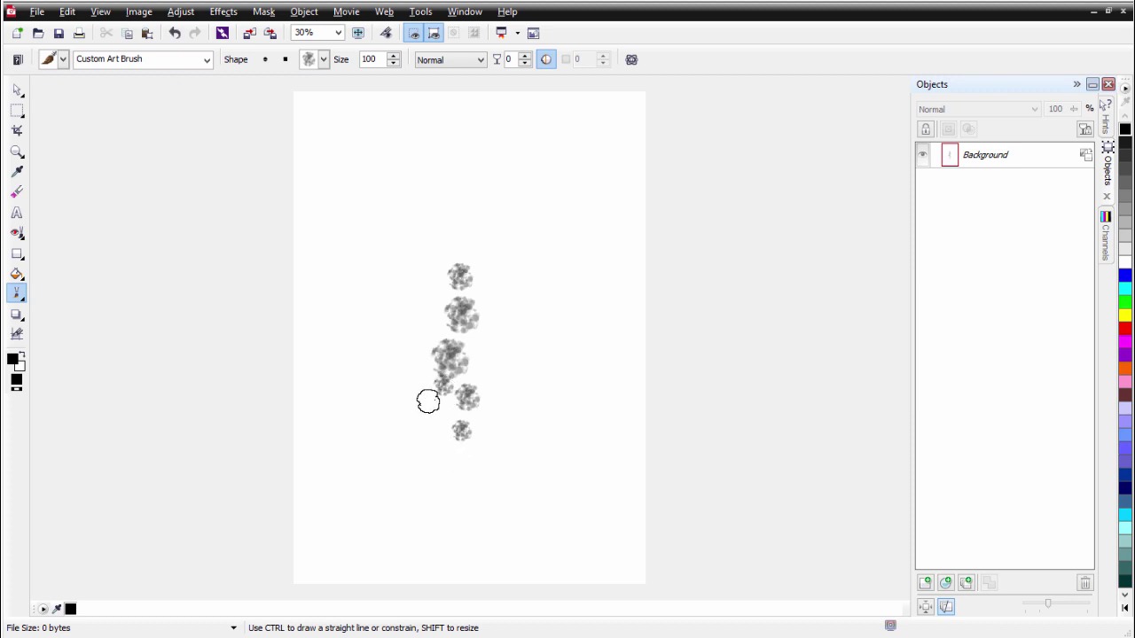
{"action": "left_click", "coordinate": [476, 323]}
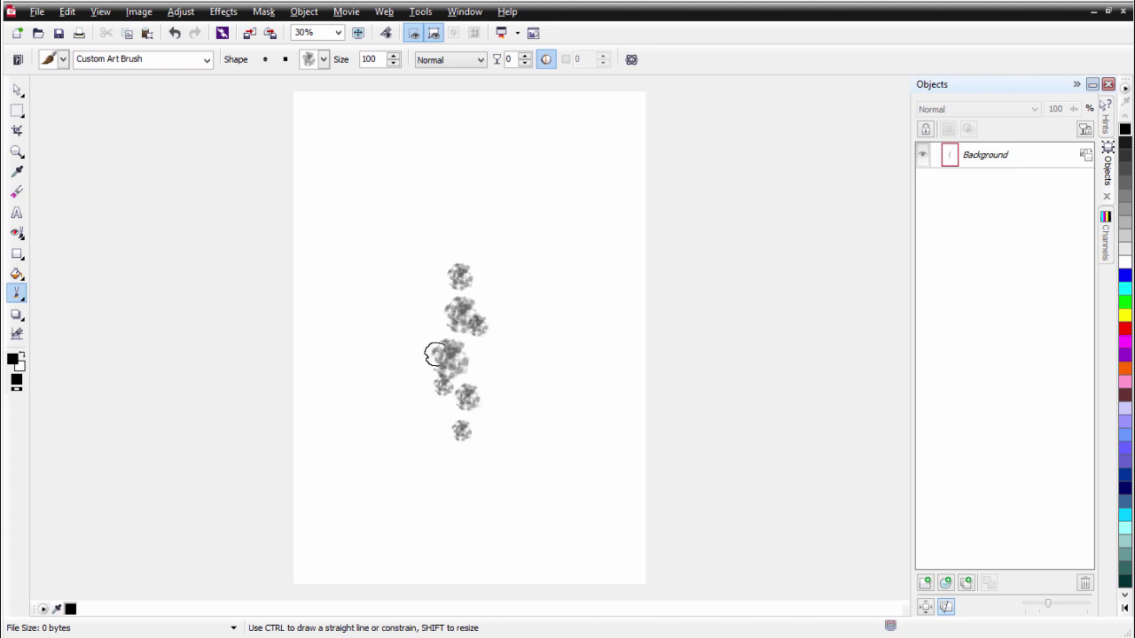
{"action": "left_click", "coordinate": [464, 360]}
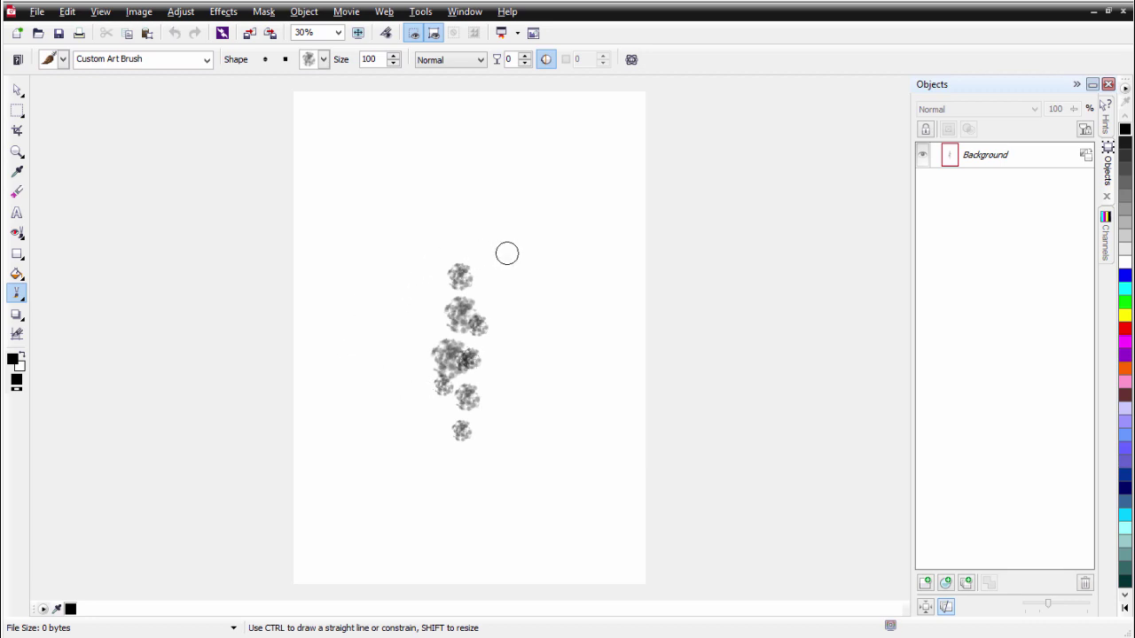
Set the brush size to 63 and add small blotches around the edges of the existing column.
{"action": "left_click_drag", "start_coordinate": [506, 253], "coordinate": [498, 253]}
{"action": "left_click_drag", "start_coordinate": [442, 280], "coordinate": [466, 291]}
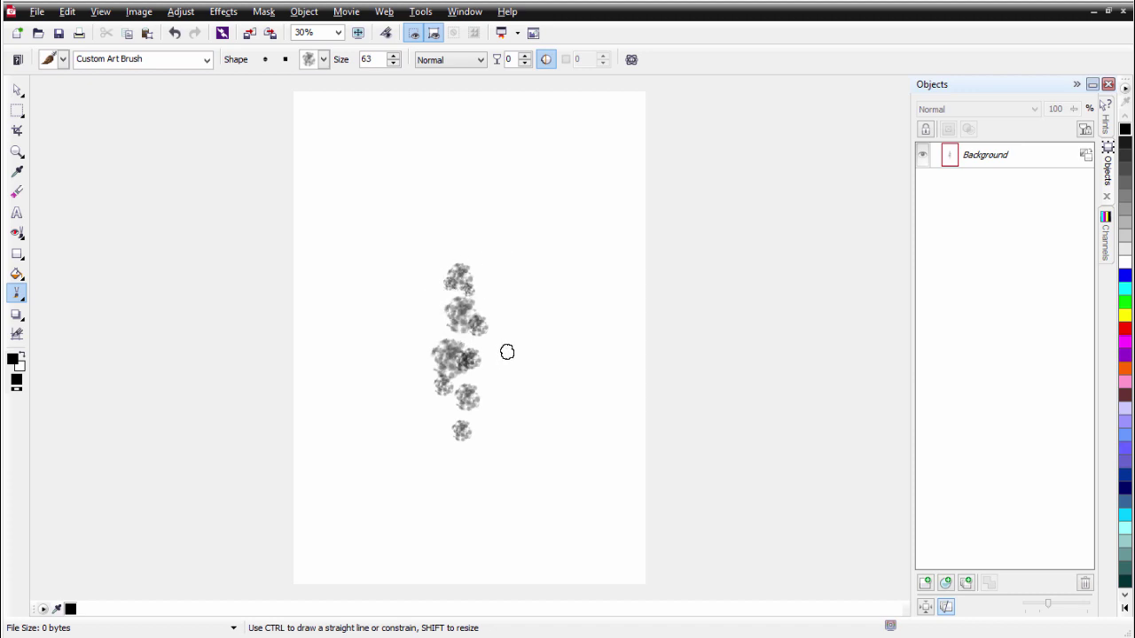
{"action": "mouse_move", "coordinate": [474, 400]}
{"action": "left_mouse_down"}
{"action": "mouse_move", "coordinate": [454, 416]}
{"action": "mouse_move", "coordinate": [435, 406]}
{"action": "left_mouse_up"}
{"action": "left_click", "coordinate": [437, 323]}
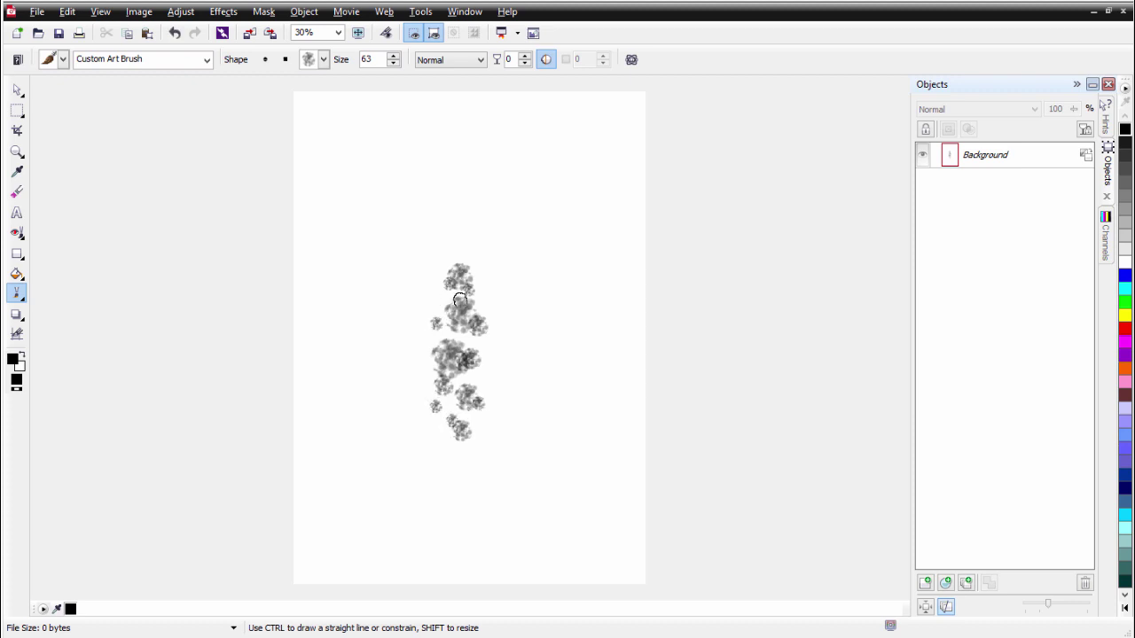
Extend the column upward and downward with scattered single stamps of the size 63 brush.
{"action": "left_click", "coordinate": [488, 295]}
{"action": "left_click", "coordinate": [460, 244]}
{"action": "left_click", "coordinate": [474, 263]}
{"action": "left_click", "coordinate": [467, 214]}
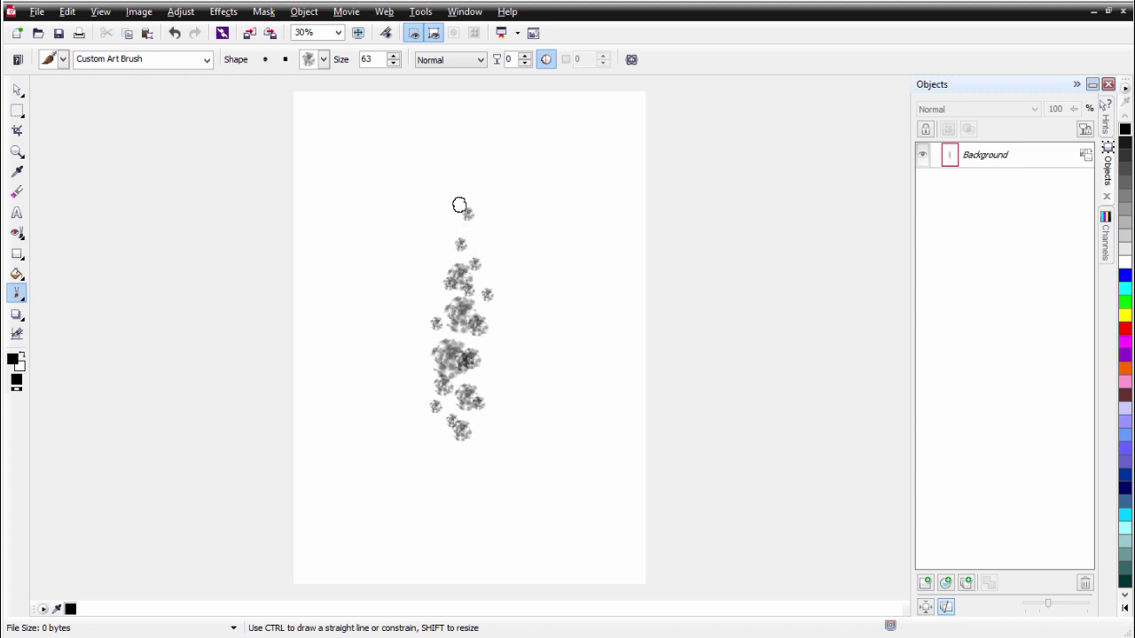
{"action": "left_click", "coordinate": [467, 480]}
{"action": "left_click", "coordinate": [450, 450]}
{"action": "left_click", "coordinate": [445, 426]}
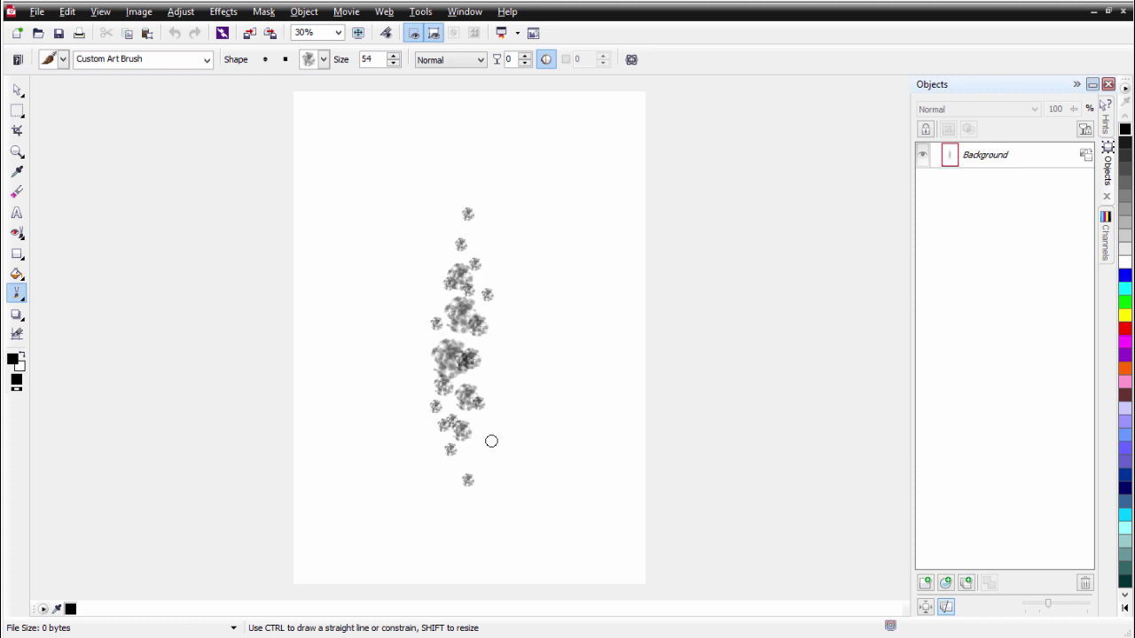
Reduce the brush to size 35 and scatter tiny specks around the column's lower end.
{"action": "left_click_drag", "start_coordinate": [476, 450], "coordinate": [458, 468]}
{"action": "left_click", "coordinate": [463, 485]}
{"action": "left_click", "coordinate": [457, 499]}
{"action": "left_click", "coordinate": [445, 464]}
{"action": "left_click", "coordinate": [430, 412]}
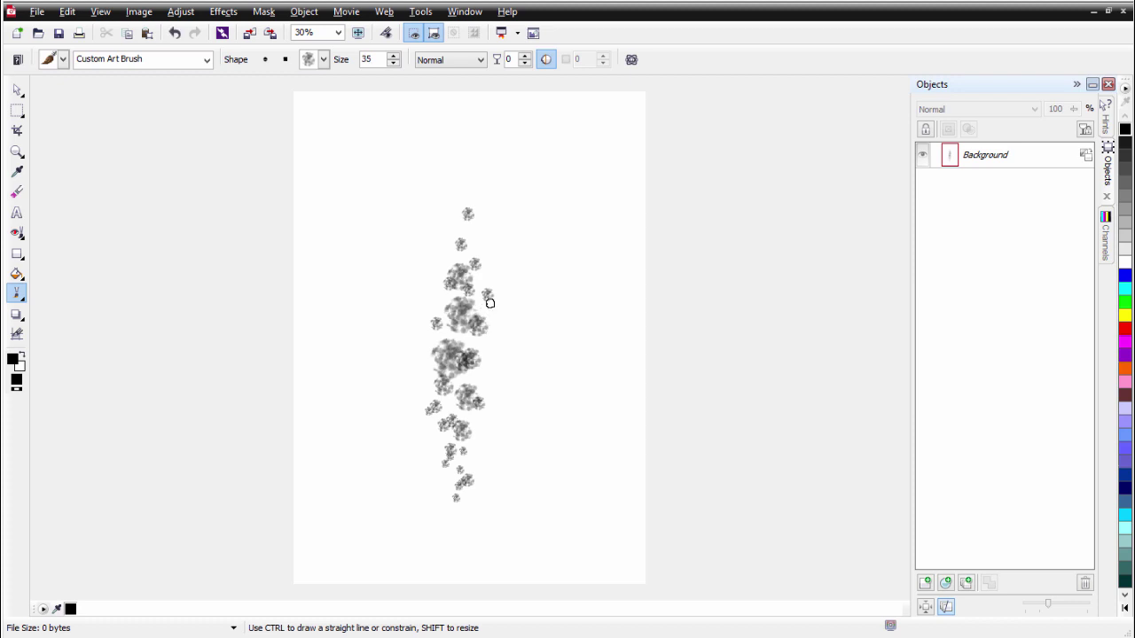
Scatter size 35 specks around the upper end of the column, tapering it toward the tip.
{"action": "left_click", "coordinate": [477, 264]}
{"action": "left_click", "coordinate": [463, 248]}
{"action": "left_click", "coordinate": [456, 228]}
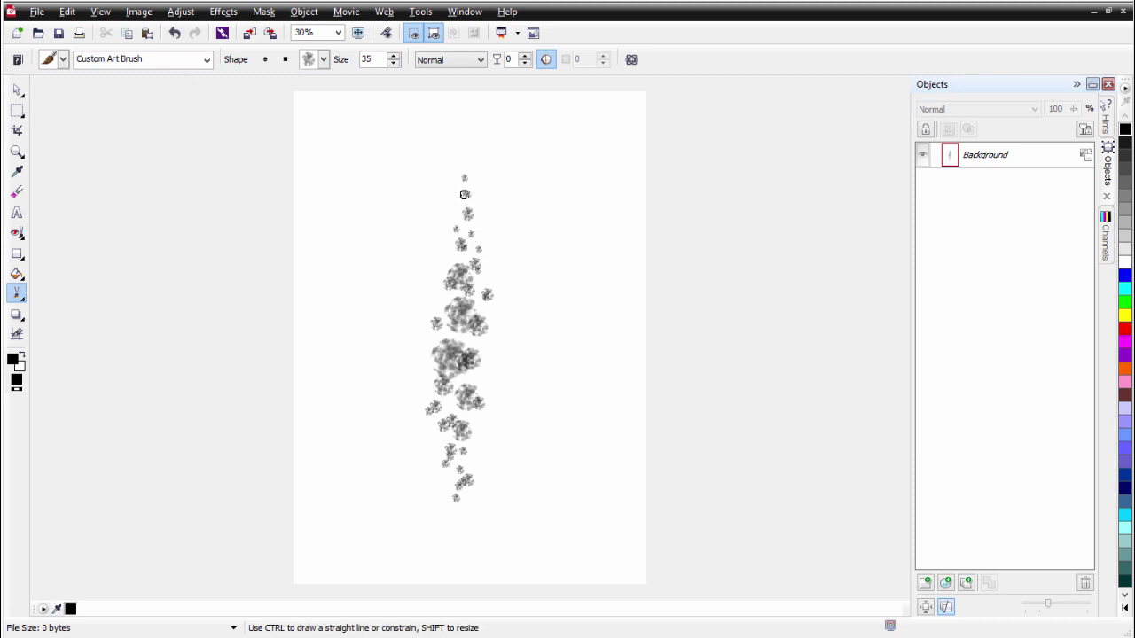
{"action": "left_click_drag", "start_coordinate": [461, 206], "coordinate": [442, 253]}
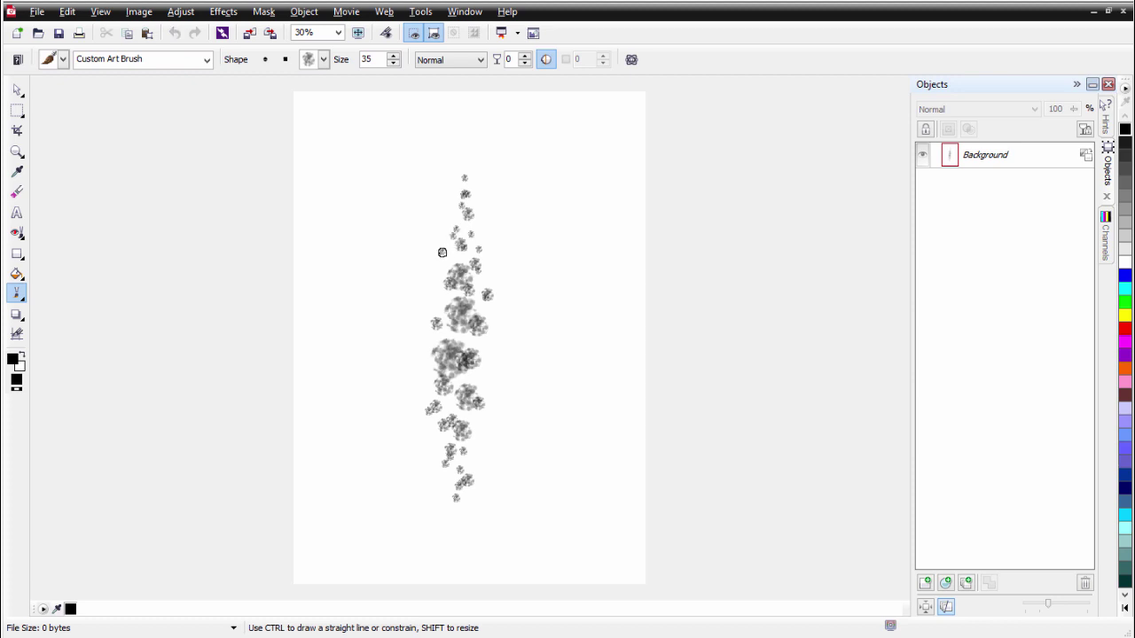
Fill out both sides and the gaps of the column with more small specks, finishing with brush size 32.
{"action": "left_click_drag", "start_coordinate": [494, 378], "coordinate": [494, 365]}
{"action": "left_click", "coordinate": [490, 380]}
{"action": "left_click", "coordinate": [482, 433]}
{"action": "left_click", "coordinate": [433, 298]}
{"action": "left_click", "coordinate": [431, 289]}
{"action": "left_click_drag", "start_coordinate": [482, 339], "coordinate": [474, 342]}
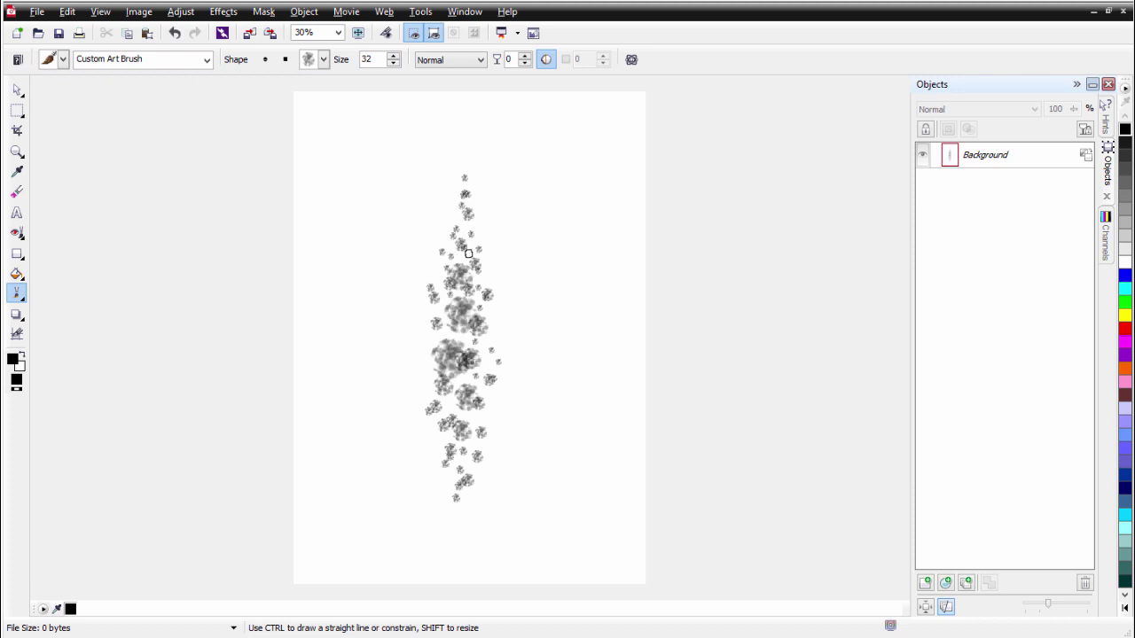
{"action": "left_click_drag", "start_coordinate": [470, 225], "coordinate": [459, 240]}
{"action": "left_click", "coordinate": [476, 417]}
{"action": "left_click_drag", "start_coordinate": [468, 450], "coordinate": [472, 441]}
Erase the stray specks along the column's left side with the Eraser tool.
{"action": "left_click", "coordinate": [16, 192]}
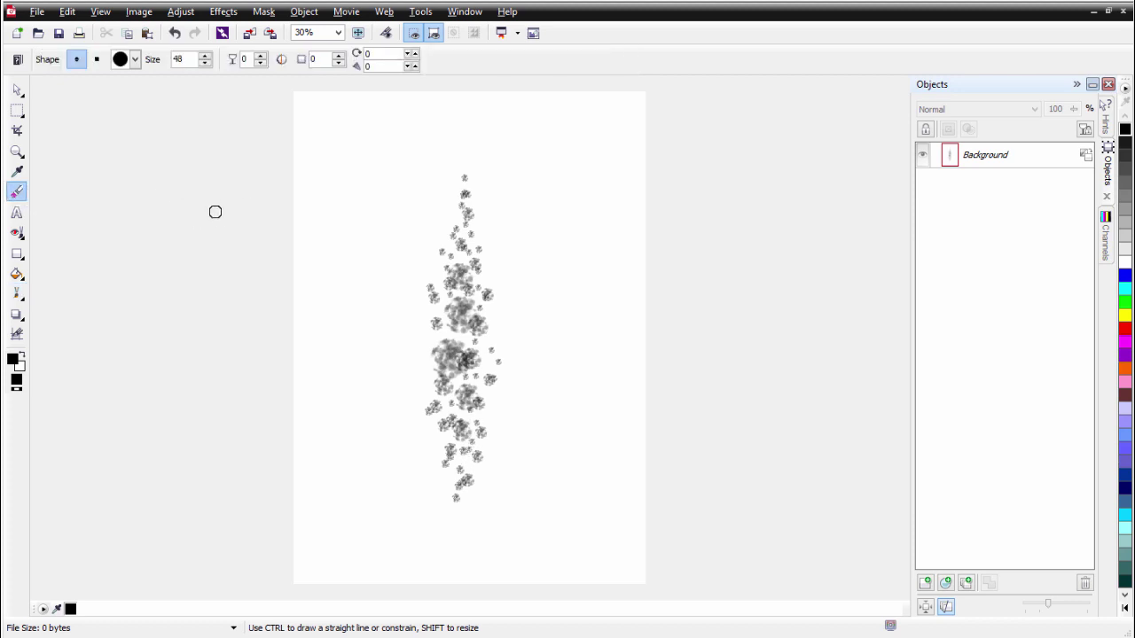
{"action": "mouse_move", "coordinate": [440, 284]}
{"action": "left_mouse_down"}
{"action": "mouse_move", "coordinate": [428, 281]}
{"action": "mouse_move", "coordinate": [436, 306]}
{"action": "mouse_move", "coordinate": [417, 301]}
{"action": "left_mouse_up"}
{"action": "left_click_drag", "start_coordinate": [426, 420], "coordinate": [407, 397]}
Return to the Pick tool and select the Background object that holds the painted texture.
{"action": "left_click", "coordinate": [16, 89]}
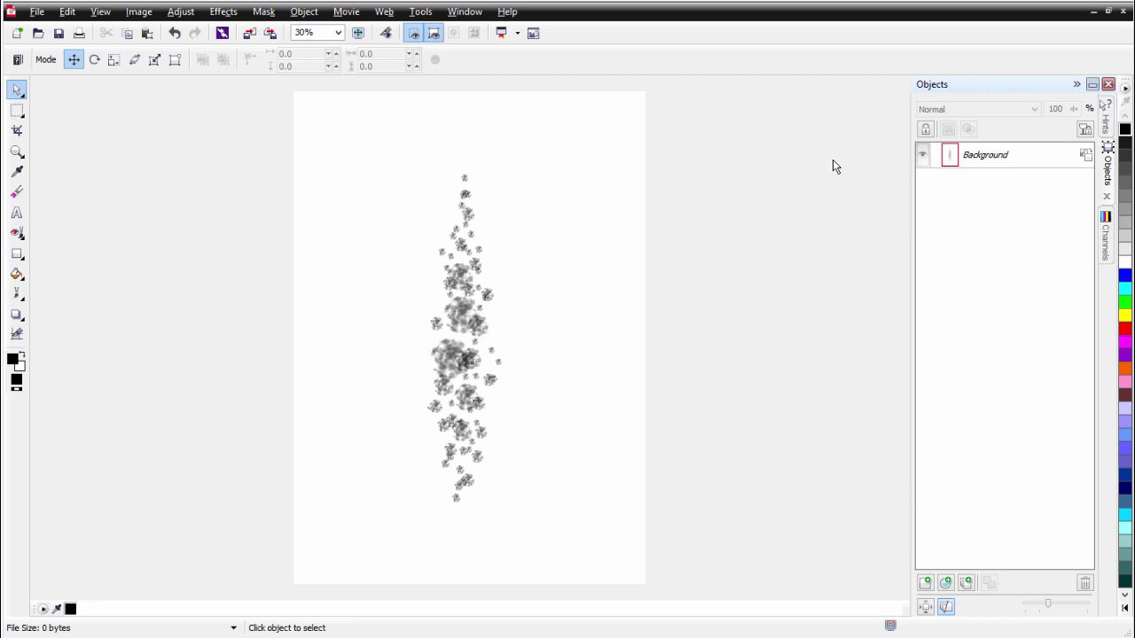
{"action": "left_click", "coordinate": [980, 166]}
{"action": "left_click", "coordinate": [456, 12]}
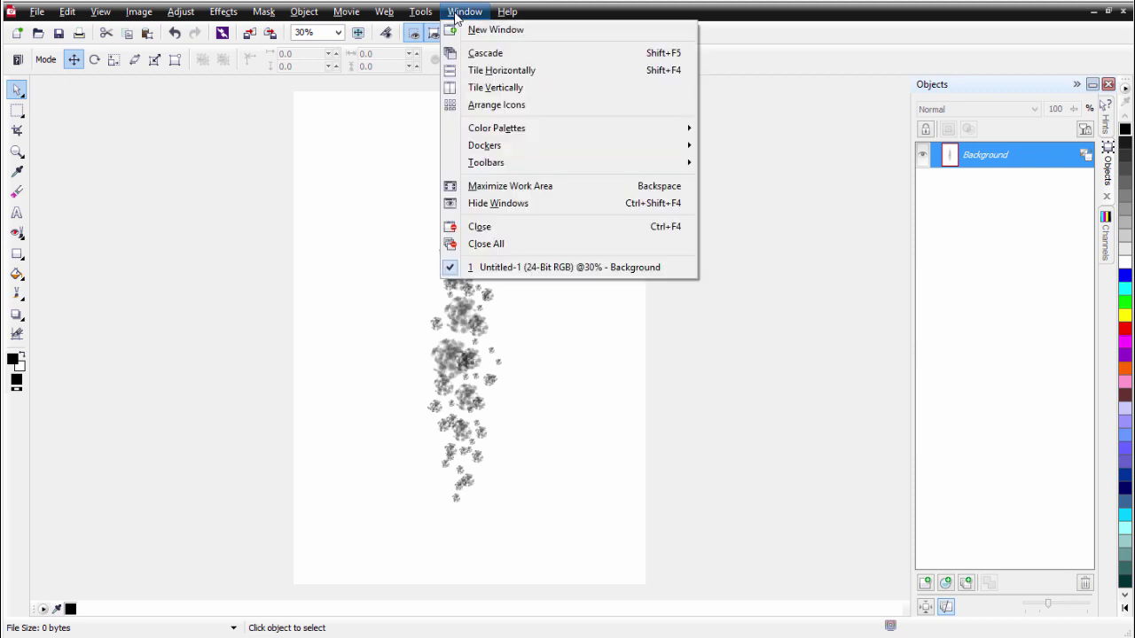
{"action": "mouse_move", "coordinate": [523, 146]}
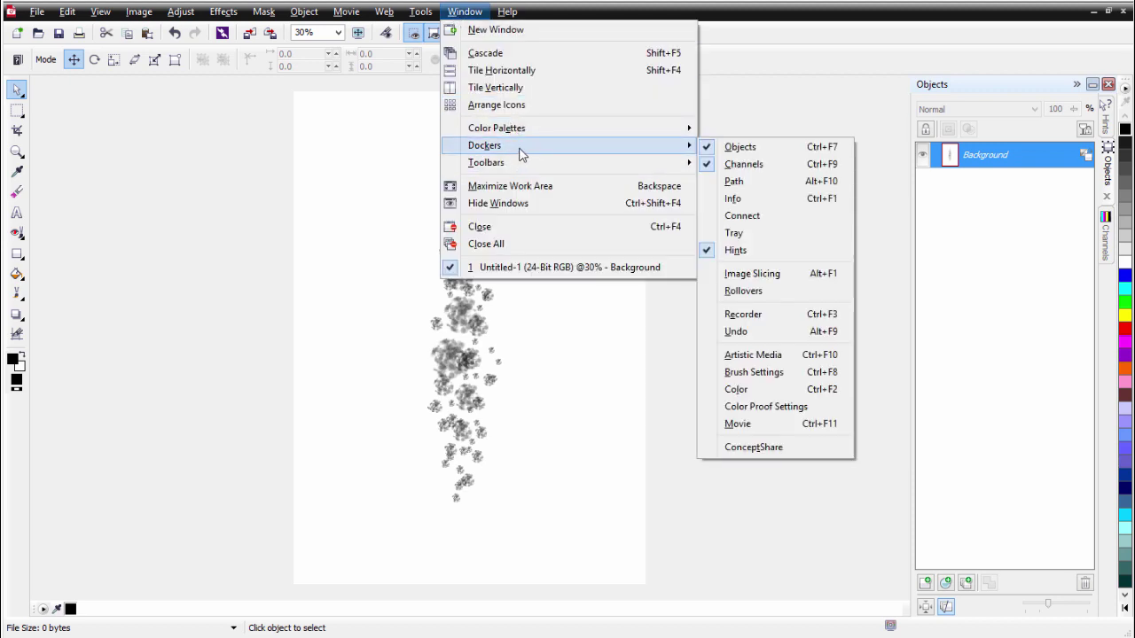
{"action": "left_click", "coordinate": [1076, 84]}
{"action": "left_click", "coordinate": [1076, 84]}
{"action": "left_click", "coordinate": [1108, 155]}
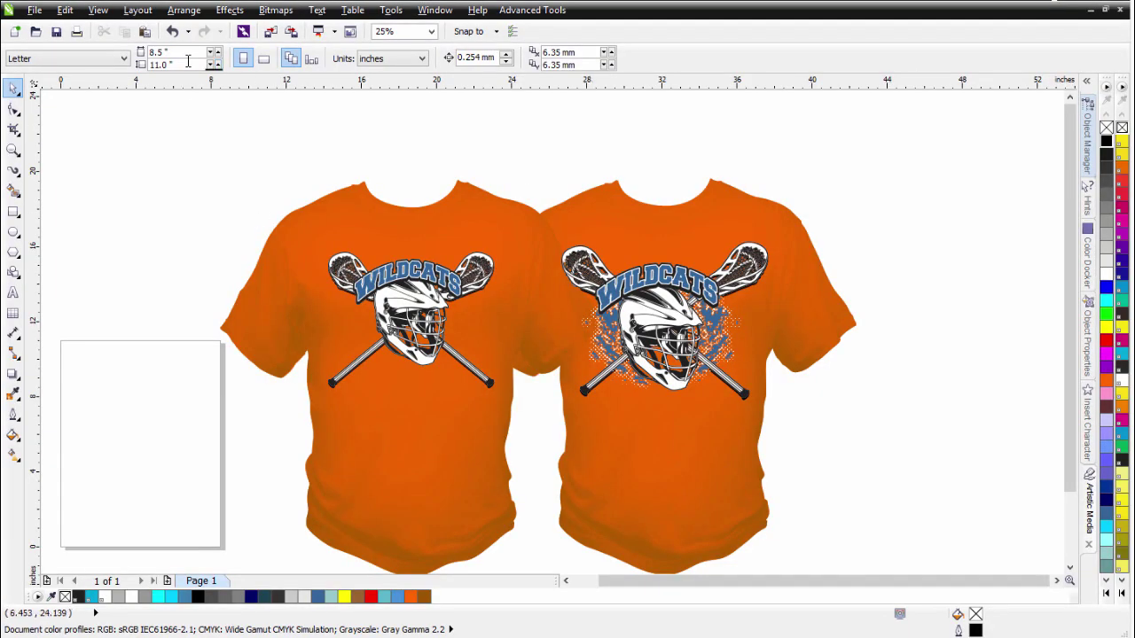
Switch to the CorelDRAW document with the shirts and paste the copied texture bitmap onto the page.
{"action": "left_click", "coordinate": [147, 33]}
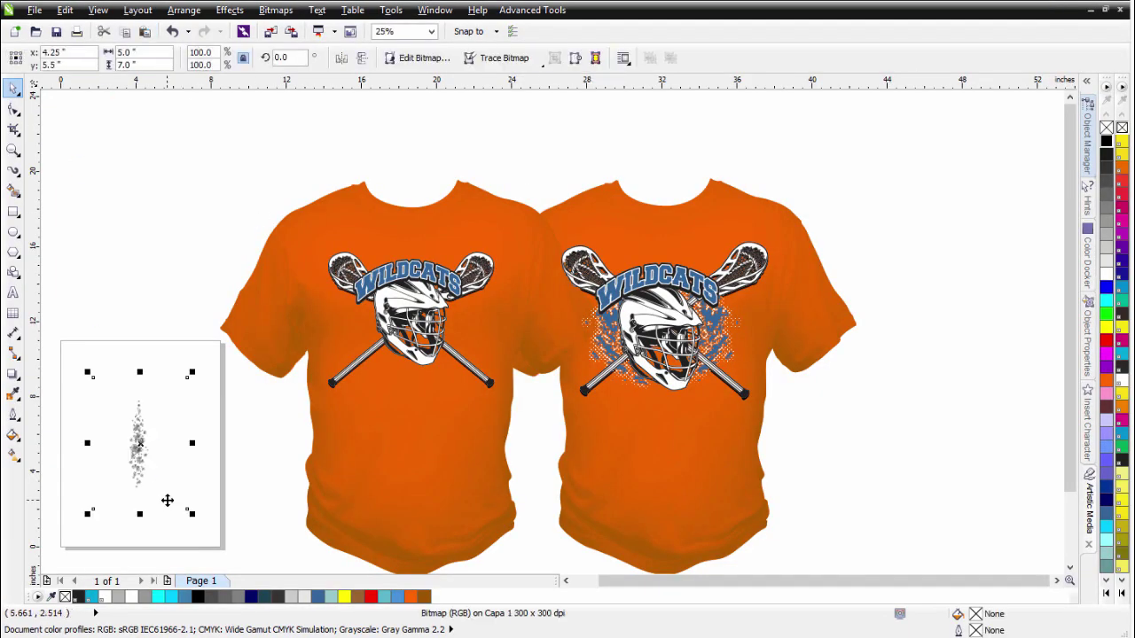
Convert the pasted texture bitmap to 8-bit Grayscale mode.
{"action": "scroll", "coordinate": [135, 441], "scroll_direction": "up", "scroll_amount": 1}
{"action": "scroll", "coordinate": [570, 342], "scroll_direction": "up", "scroll_amount": 1}
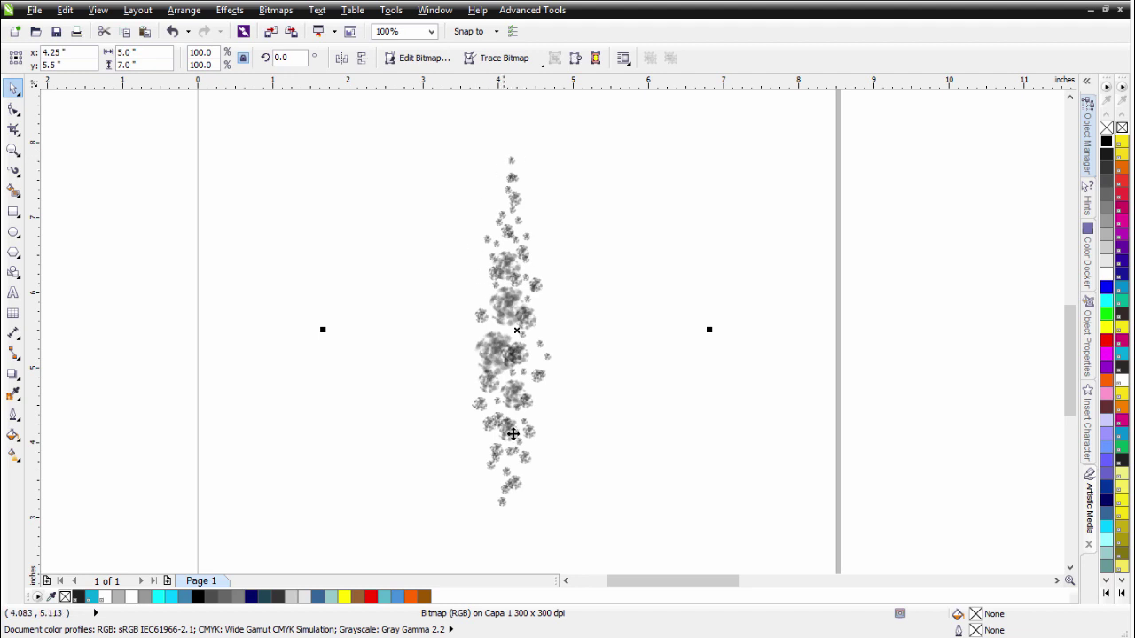
{"action": "left_click", "coordinate": [279, 10]}
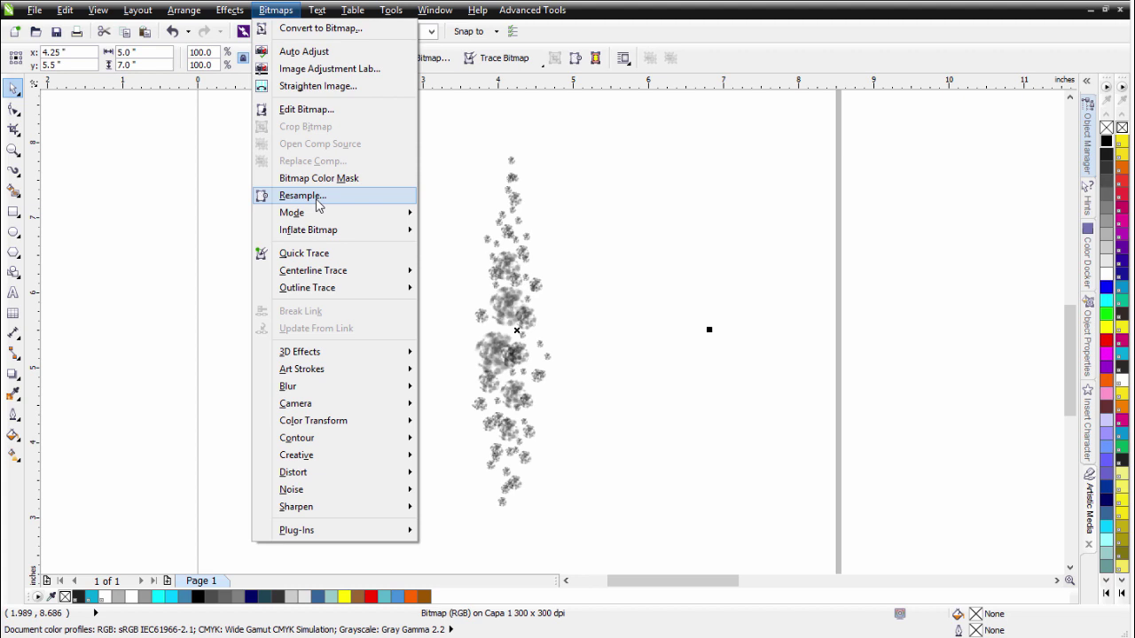
{"action": "mouse_move", "coordinate": [380, 218]}
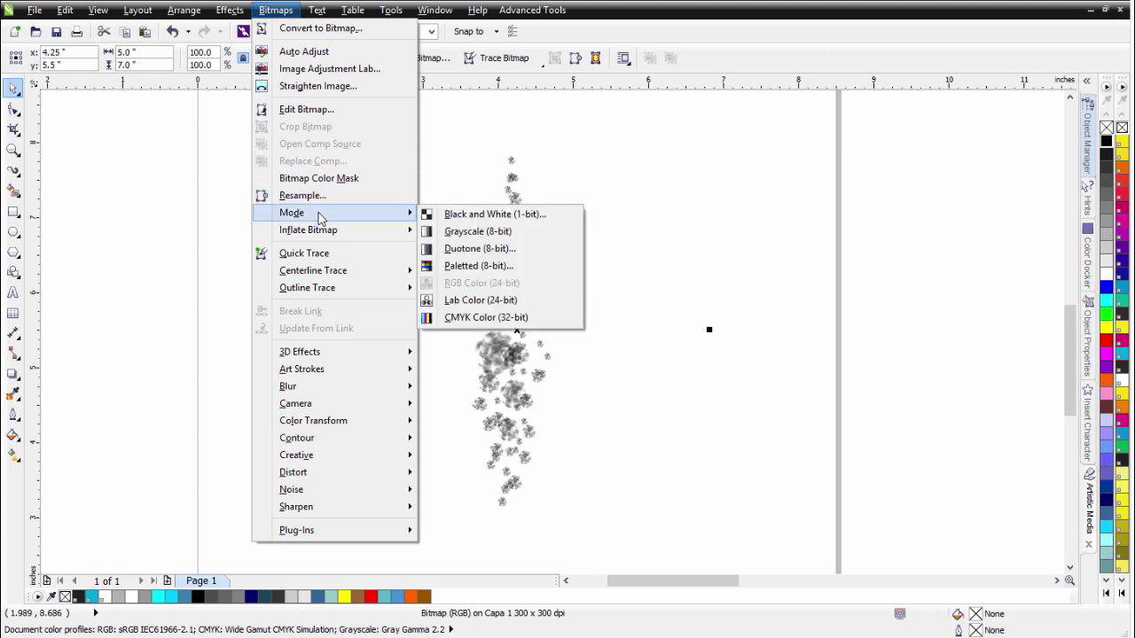
{"action": "left_click", "coordinate": [454, 237]}
Convert the grayscale texture to 1-bit Black and White with the Line Art method and a threshold of 207.
{"action": "left_click", "coordinate": [282, 11]}
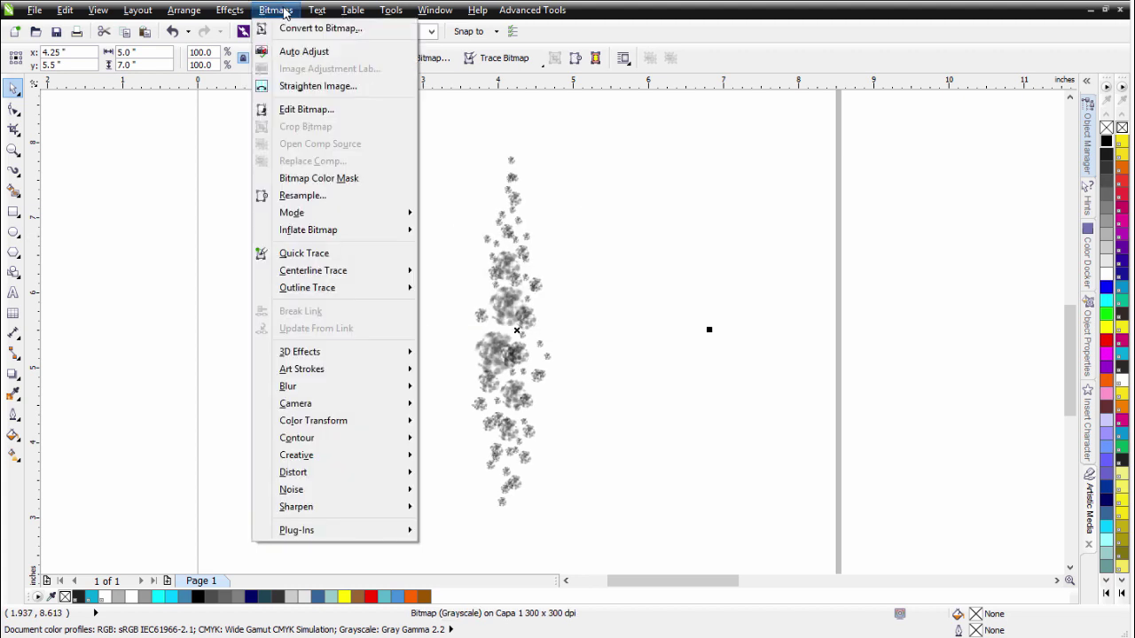
{"action": "mouse_move", "coordinate": [309, 219]}
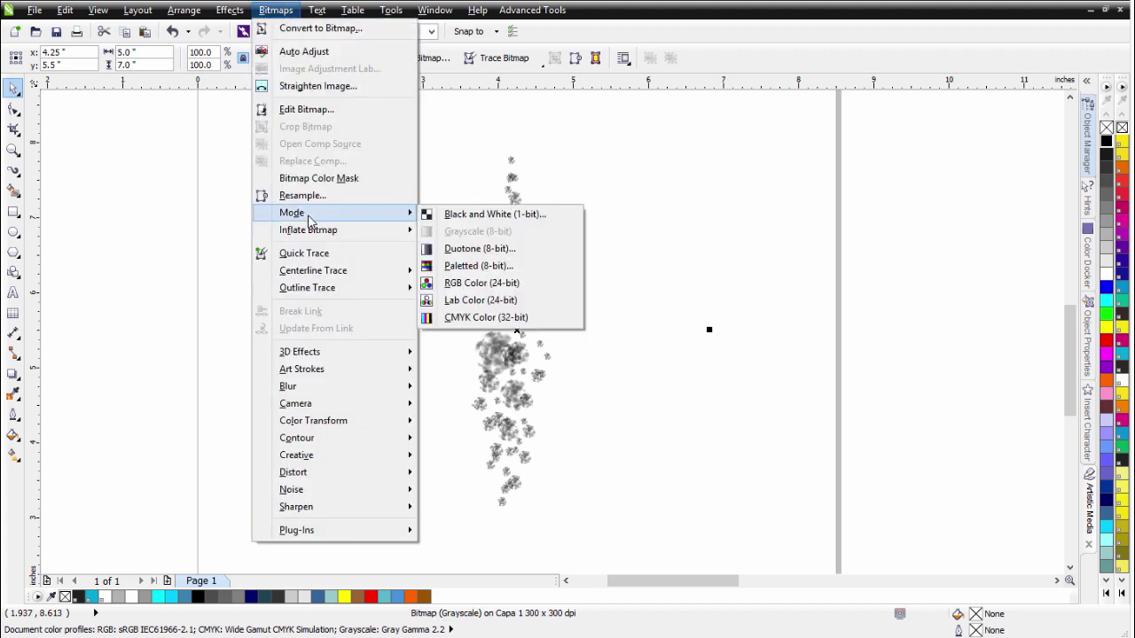
{"action": "left_click", "coordinate": [495, 218]}
{"action": "left_click", "coordinate": [536, 354]}
{"action": "left_click", "coordinate": [532, 365]}
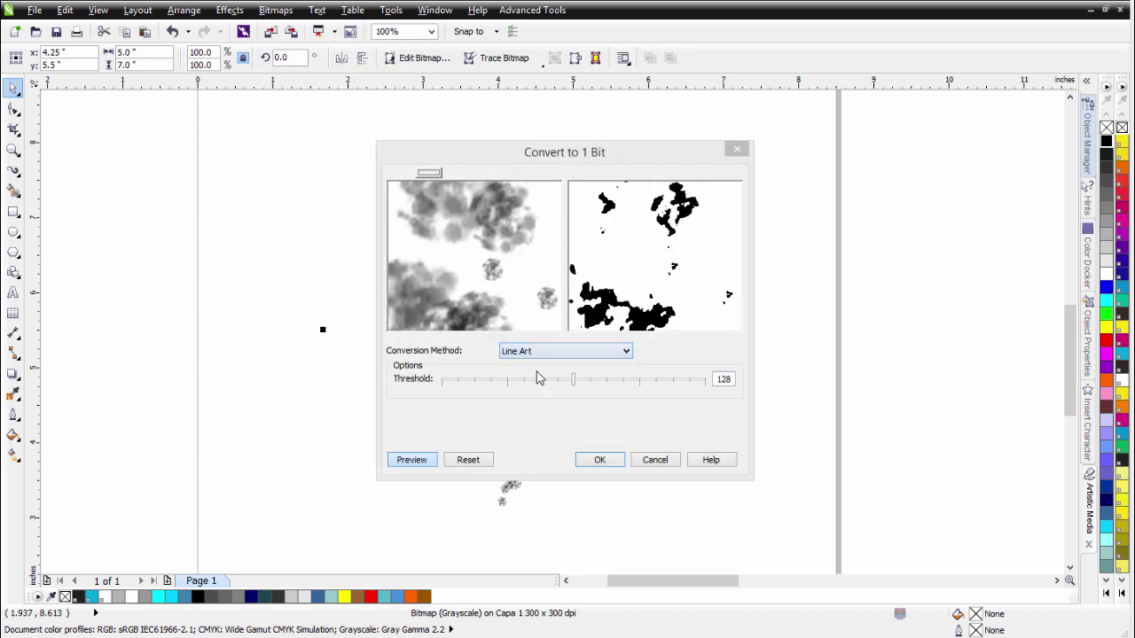
{"action": "right_click", "coordinate": [516, 257]}
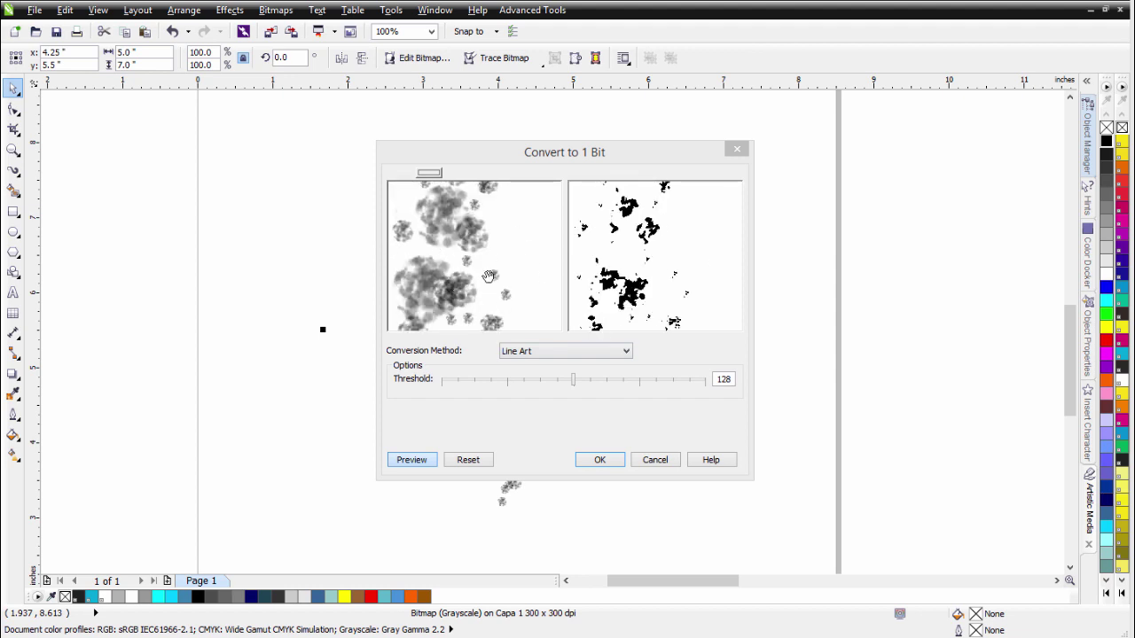
{"action": "left_click_drag", "start_coordinate": [435, 253], "coordinate": [495, 277]}
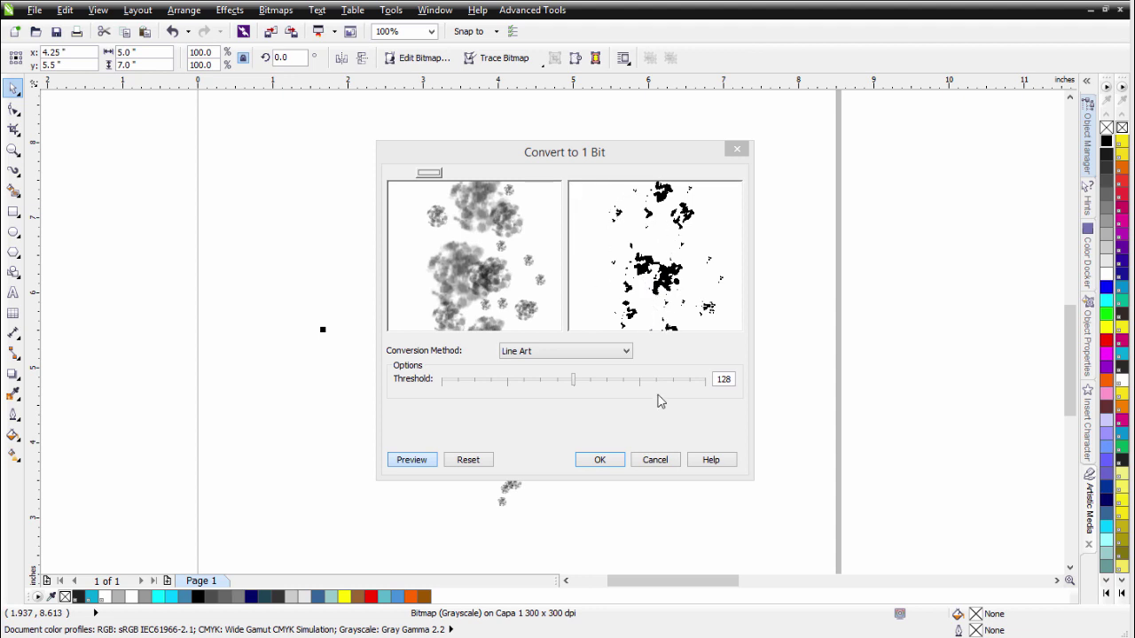
{"action": "left_click_drag", "start_coordinate": [575, 383], "coordinate": [657, 390]}
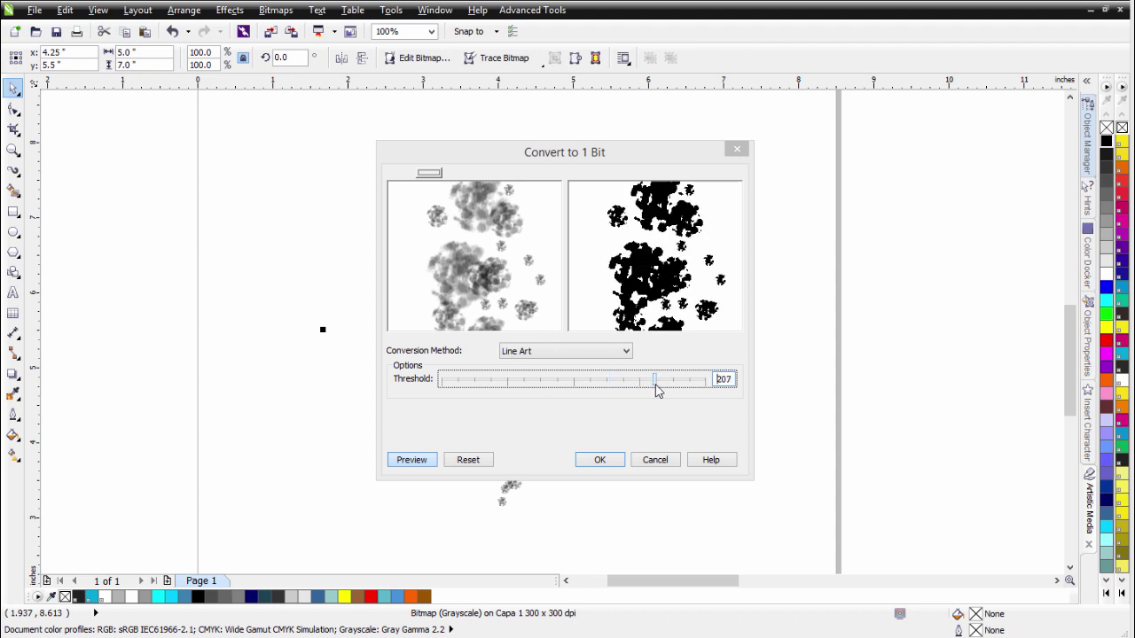
{"action": "left_click", "coordinate": [599, 459]}
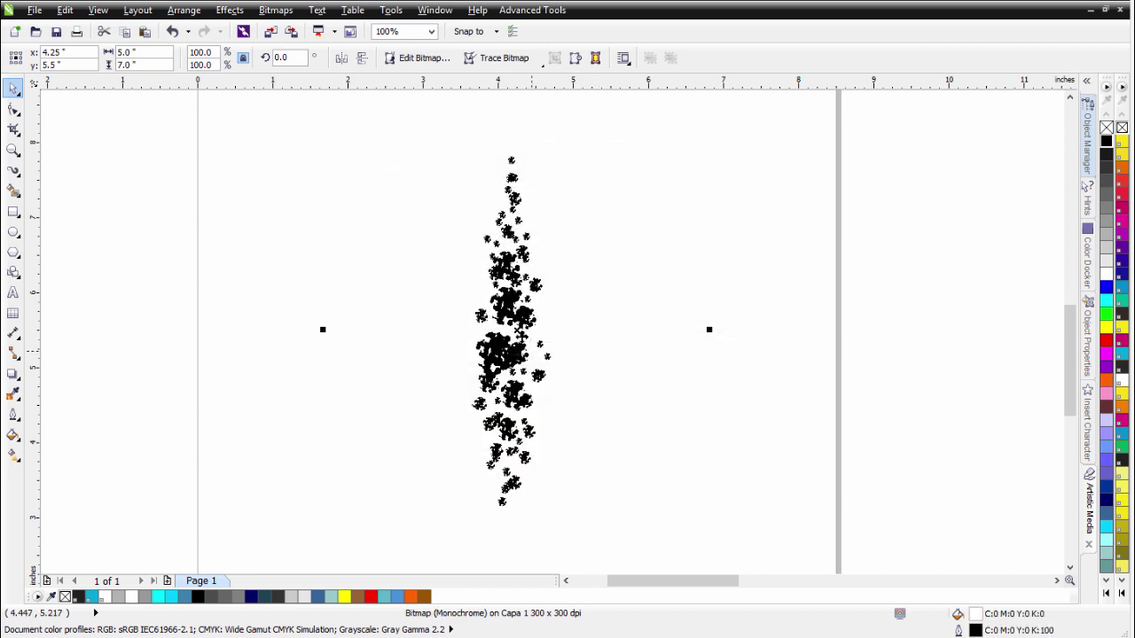
Convert the black-and-white texture back to 8-bit Grayscale mode.
{"action": "left_click", "coordinate": [289, 13]}
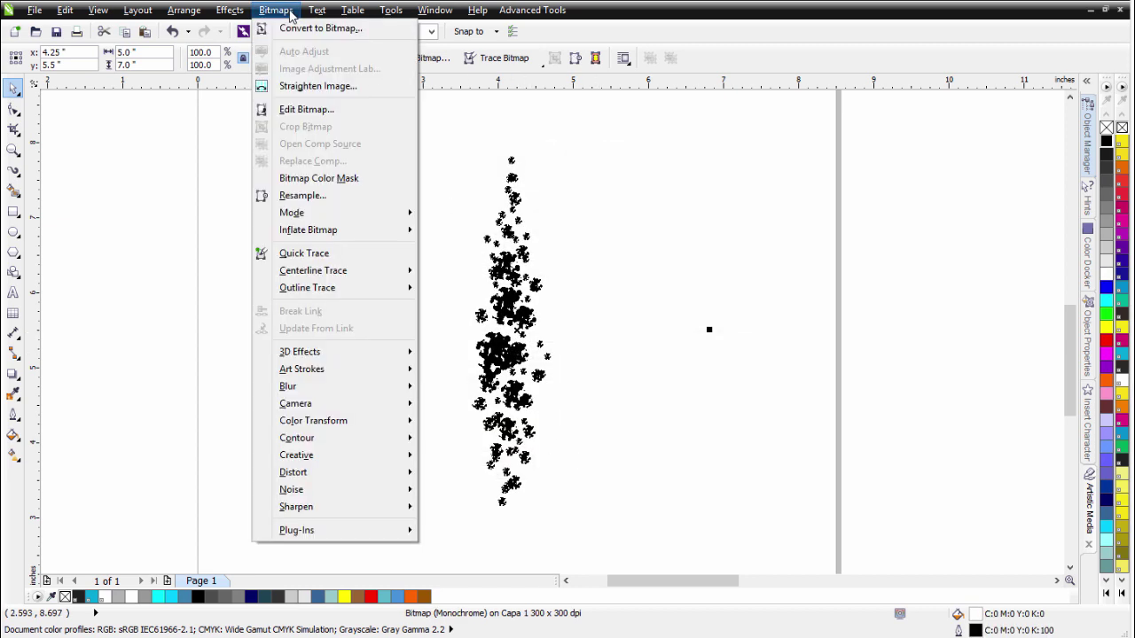
{"action": "mouse_move", "coordinate": [363, 215]}
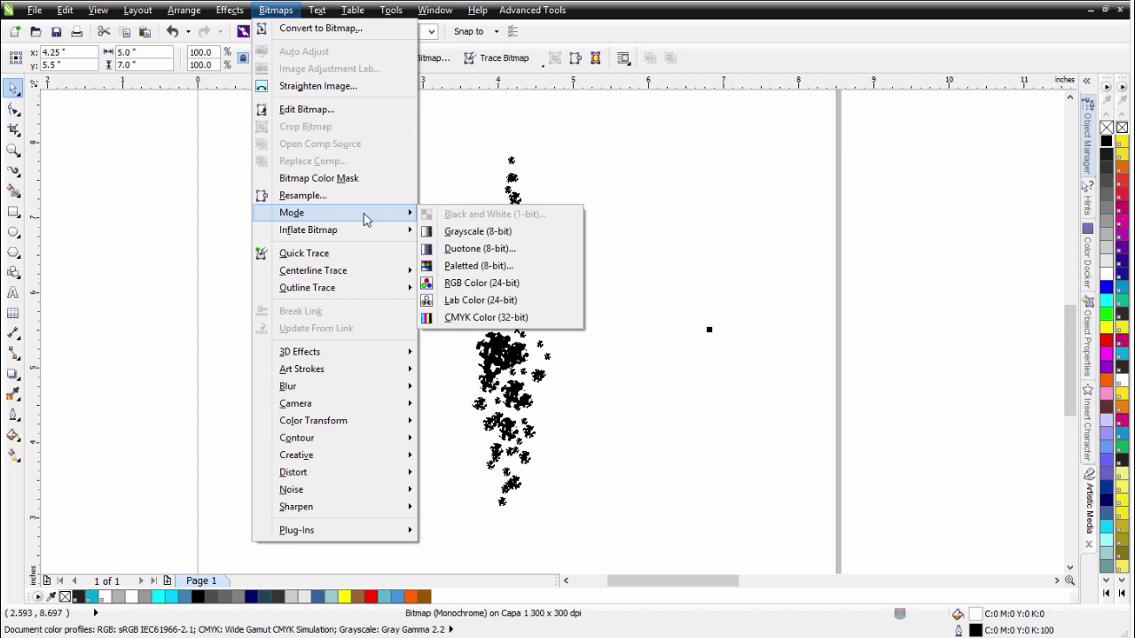
{"action": "left_click", "coordinate": [476, 234]}
Preview and apply a Gaussian Blur with a radius of 3.0 pixels to soften the texture's jagged edges.
{"action": "scroll", "coordinate": [542, 311], "scroll_direction": "up", "scroll_amount": 5}
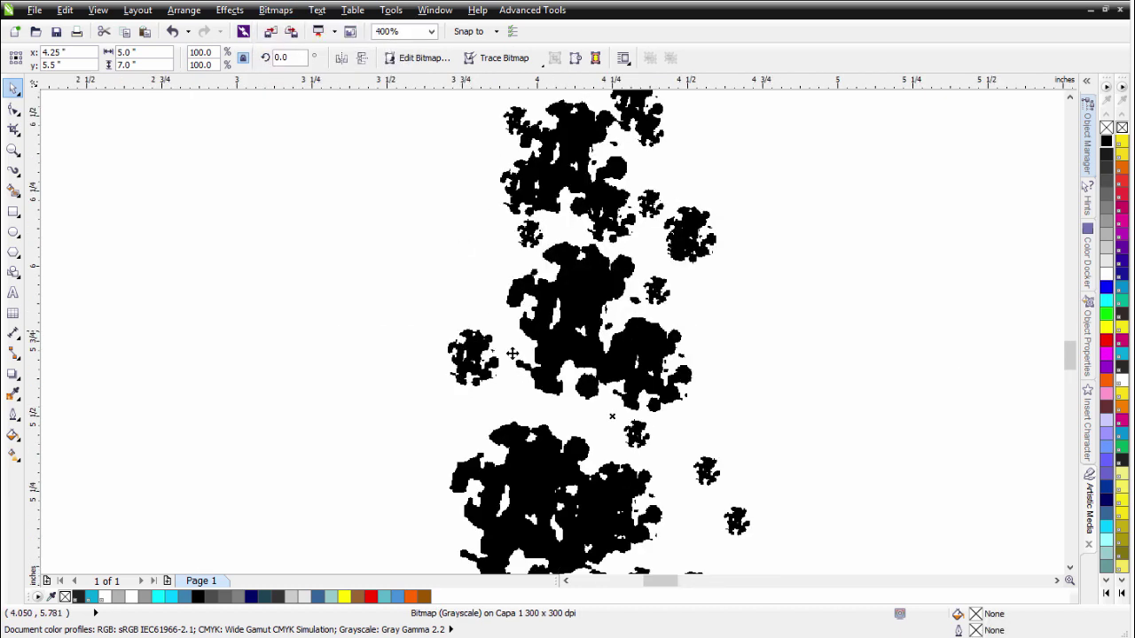
{"action": "left_click", "coordinate": [281, 12]}
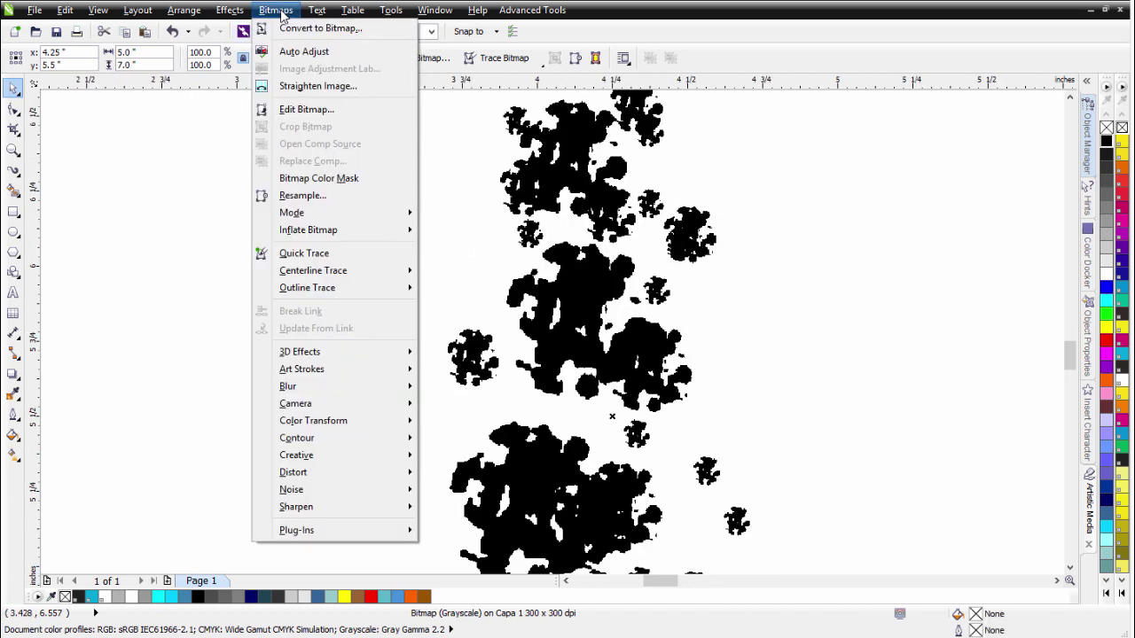
{"action": "mouse_move", "coordinate": [346, 392]}
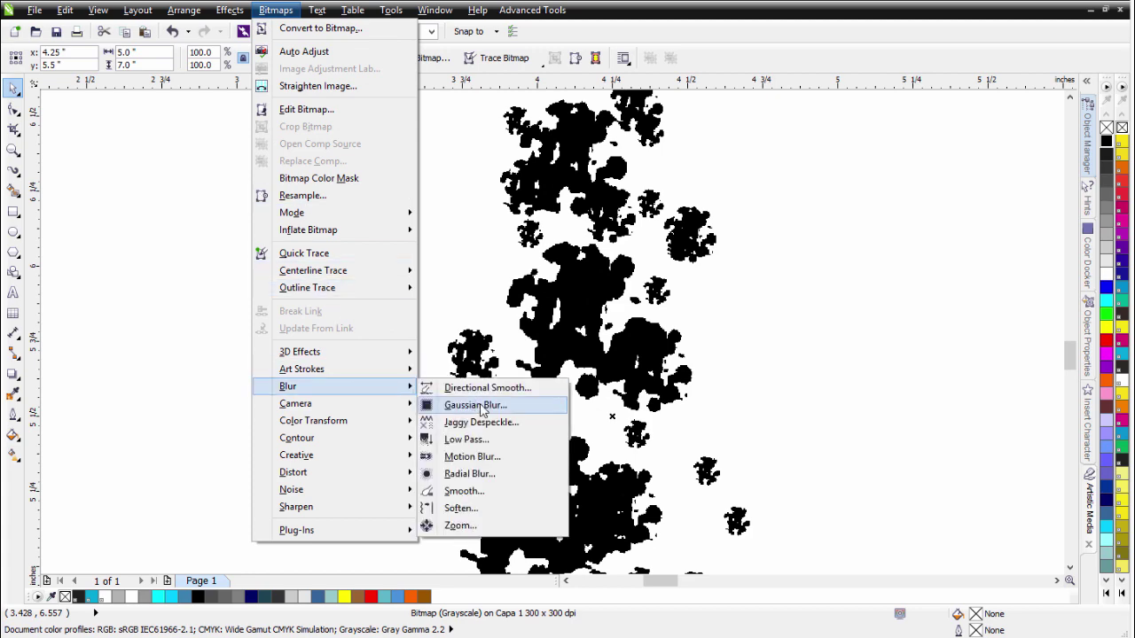
{"action": "left_click", "coordinate": [484, 406]}
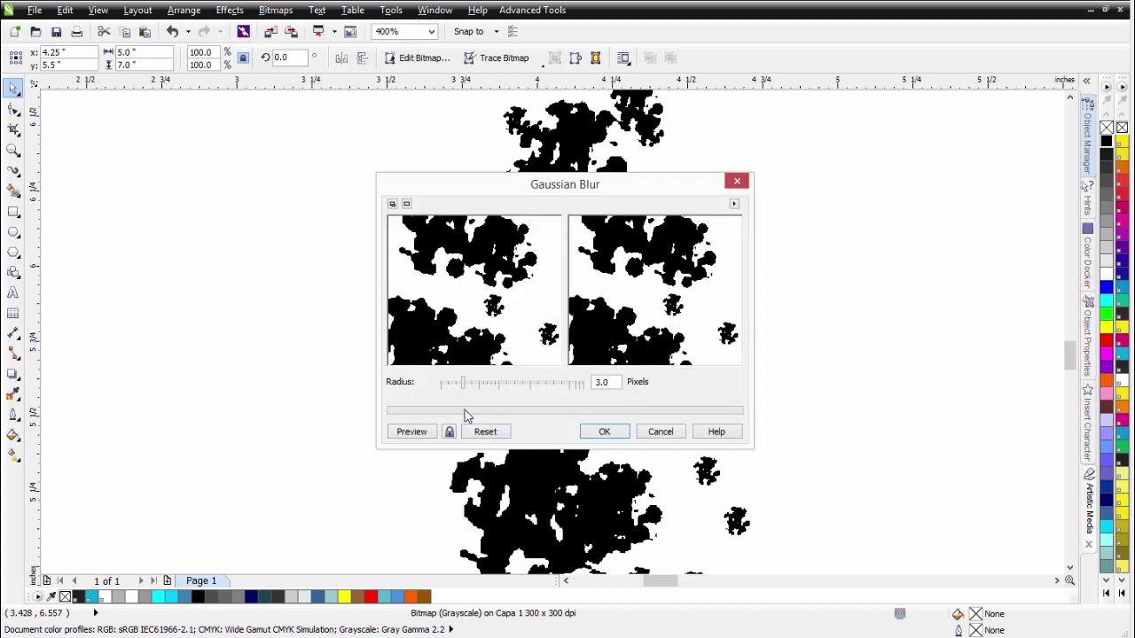
{"action": "left_click", "coordinate": [418, 432]}
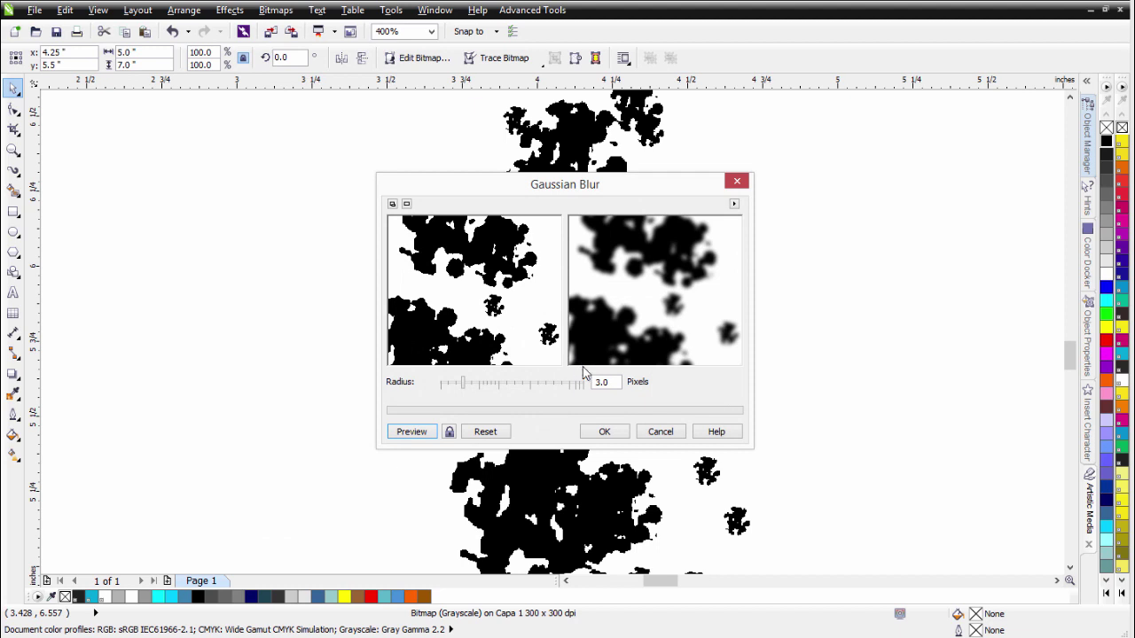
{"action": "left_click", "coordinate": [608, 433]}
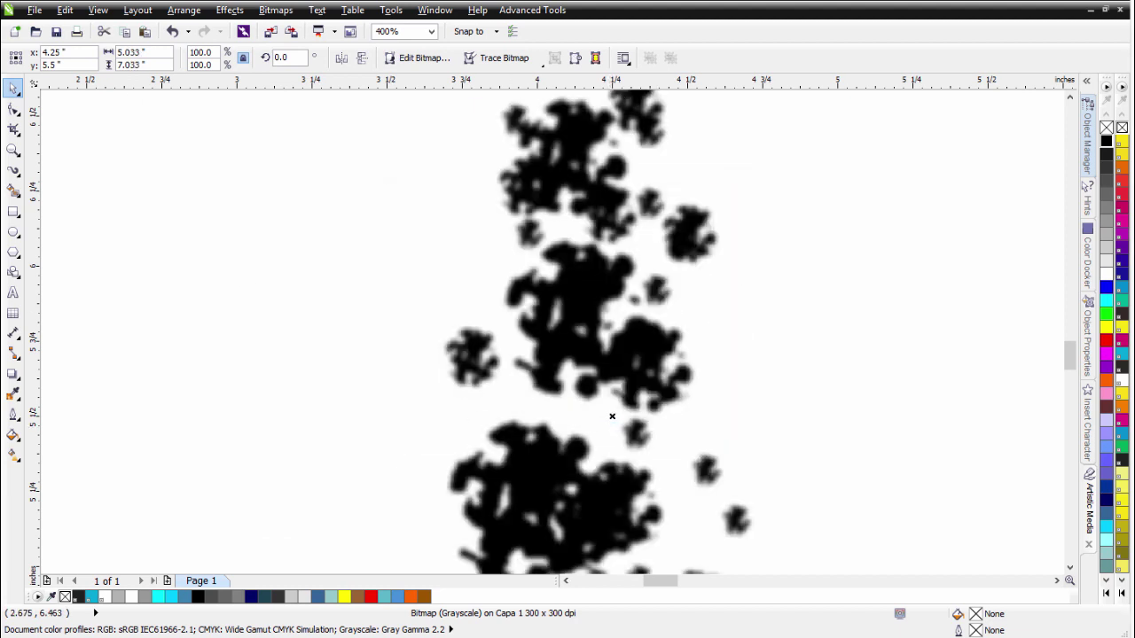
Convert the blurred texture to 1-bit Black and White using Line Art with a threshold of 102.
{"action": "left_click", "coordinate": [280, 12]}
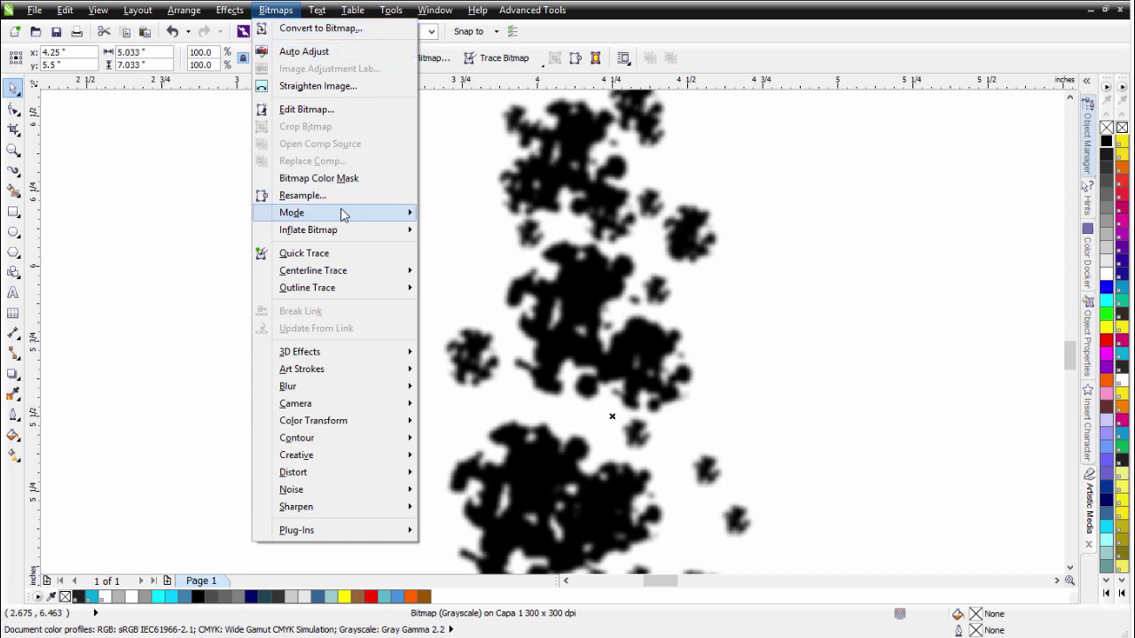
{"action": "mouse_move", "coordinate": [370, 215]}
{"action": "left_click", "coordinate": [496, 218]}
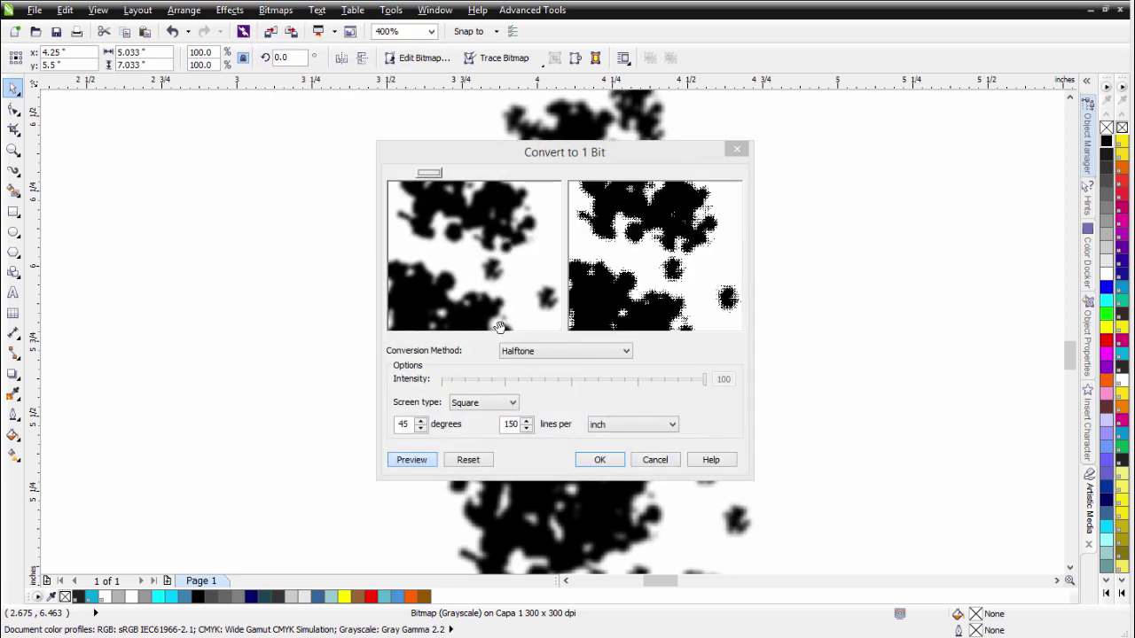
{"action": "left_click", "coordinate": [565, 353]}
{"action": "left_click", "coordinate": [562, 363]}
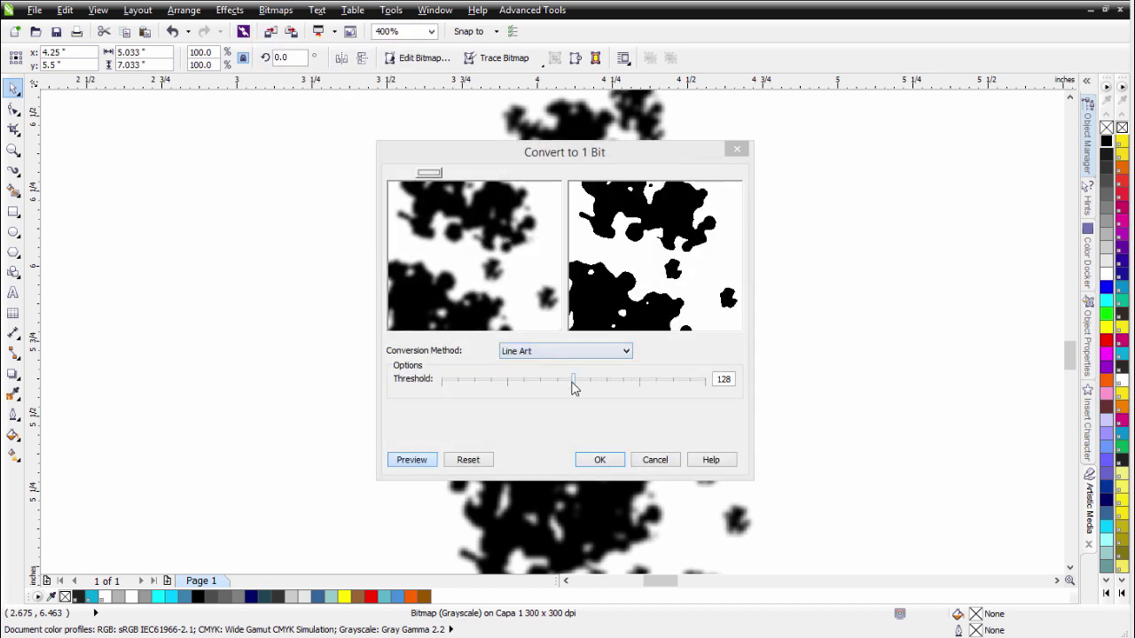
{"action": "left_click_drag", "start_coordinate": [572, 382], "coordinate": [549, 387]}
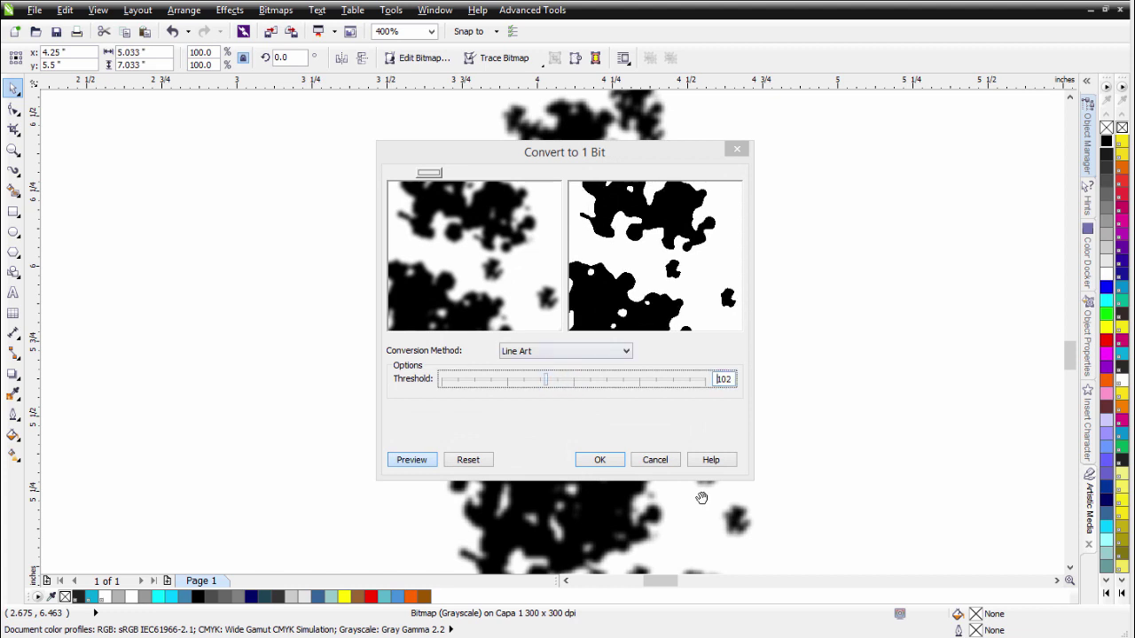
{"action": "left_click", "coordinate": [602, 463]}
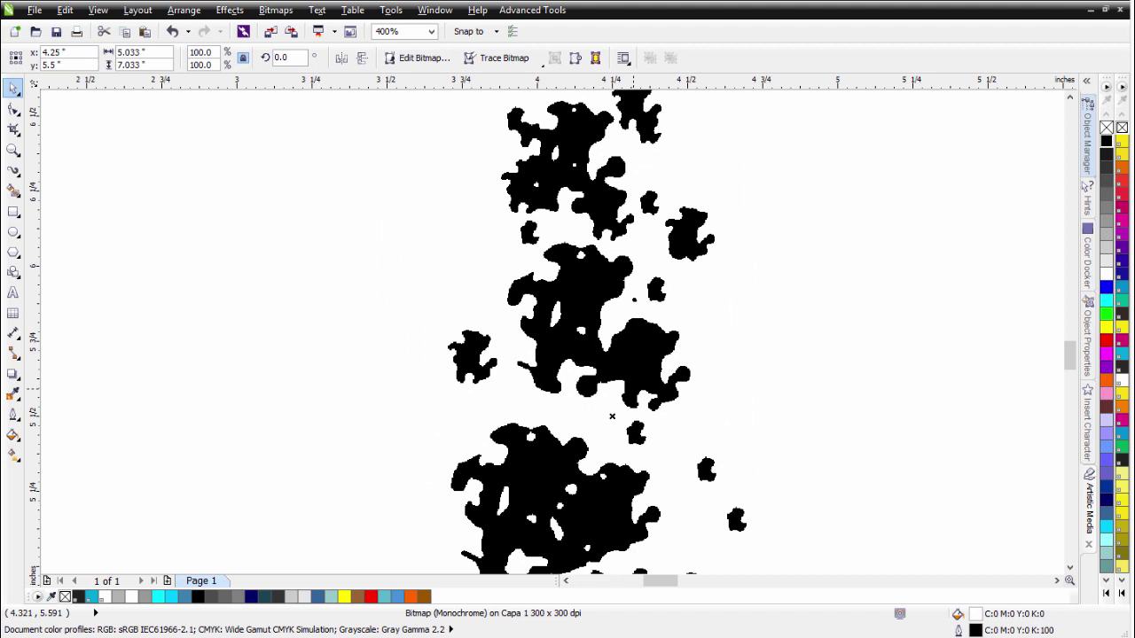
Start an Outline Trace of the smoothed texture as Clipart, reducing the bitmap size for tracing.
{"action": "key", "text": "F3"}
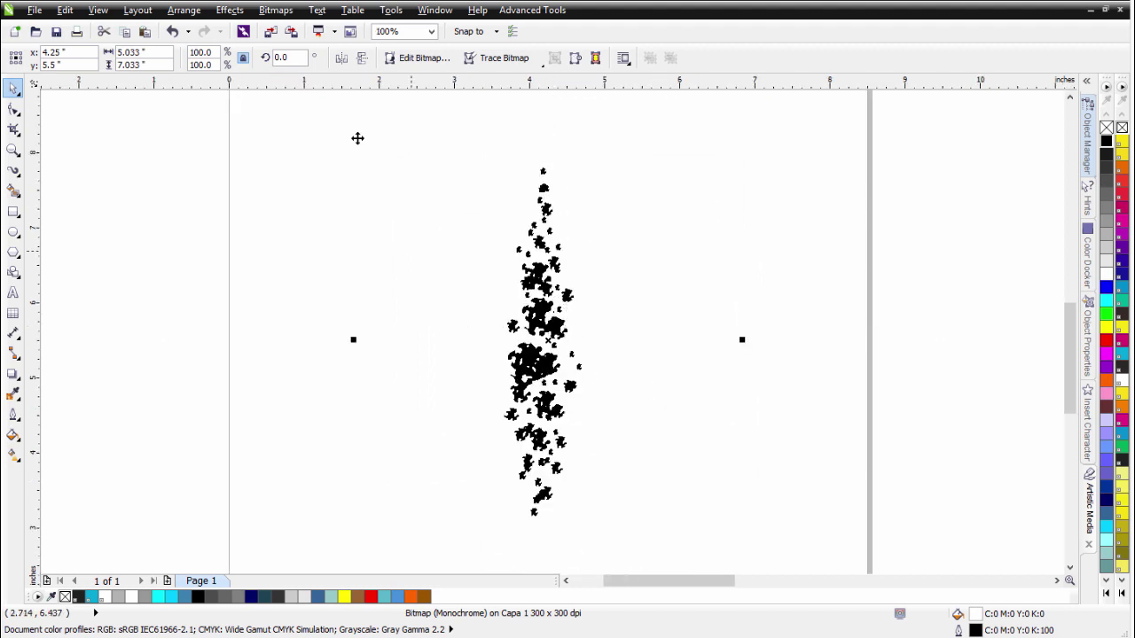
{"action": "left_click", "coordinate": [275, 9]}
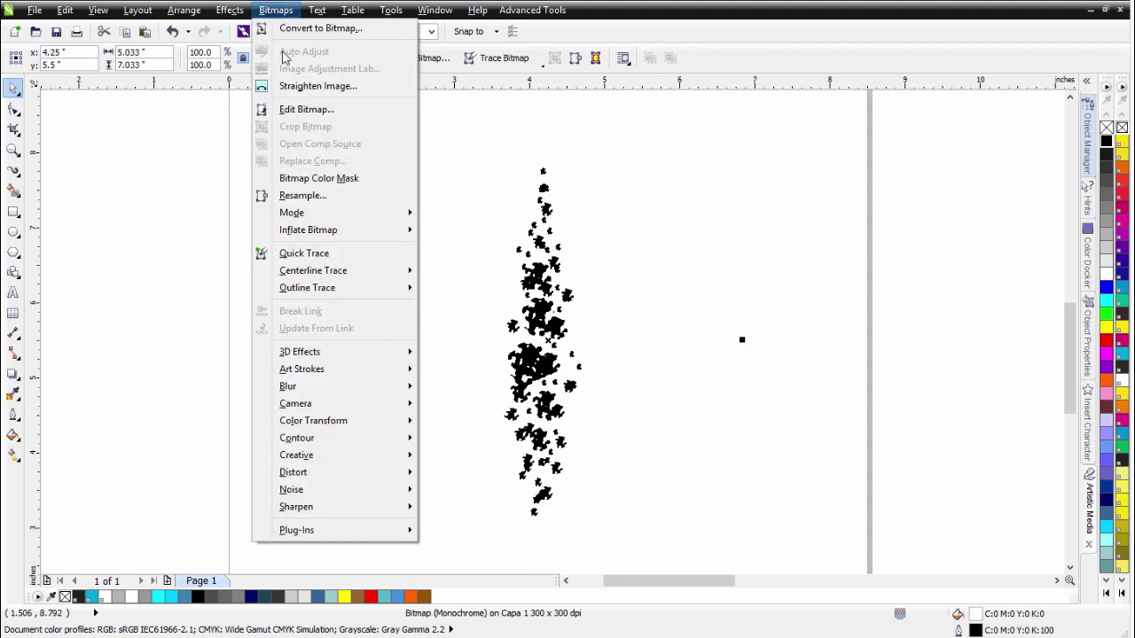
{"action": "mouse_move", "coordinate": [348, 291]}
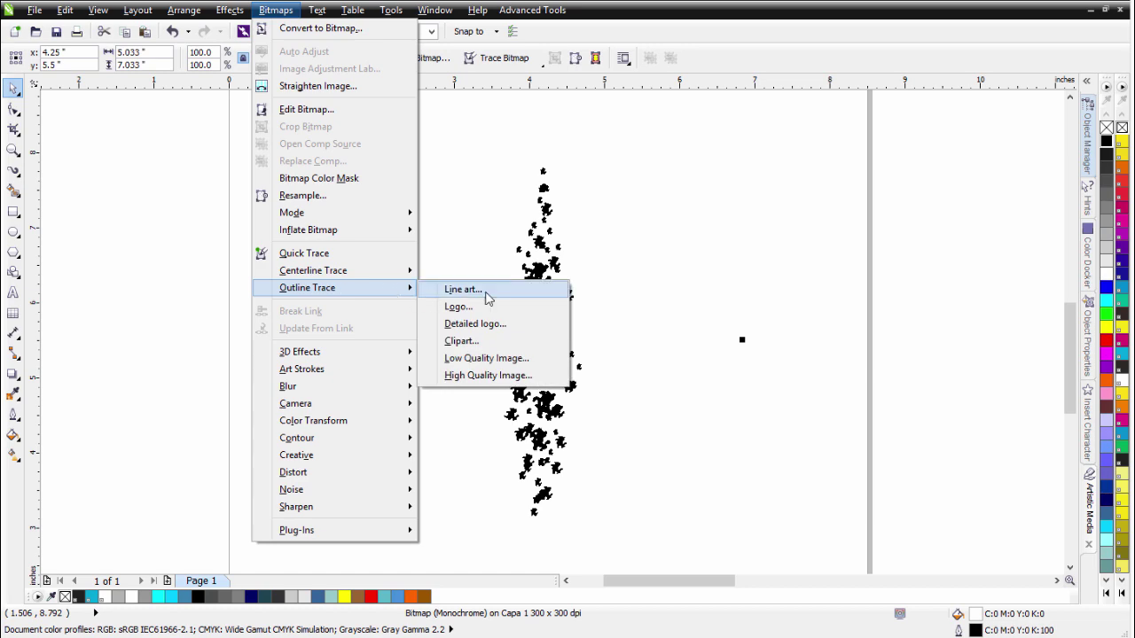
{"action": "left_click", "coordinate": [515, 340]}
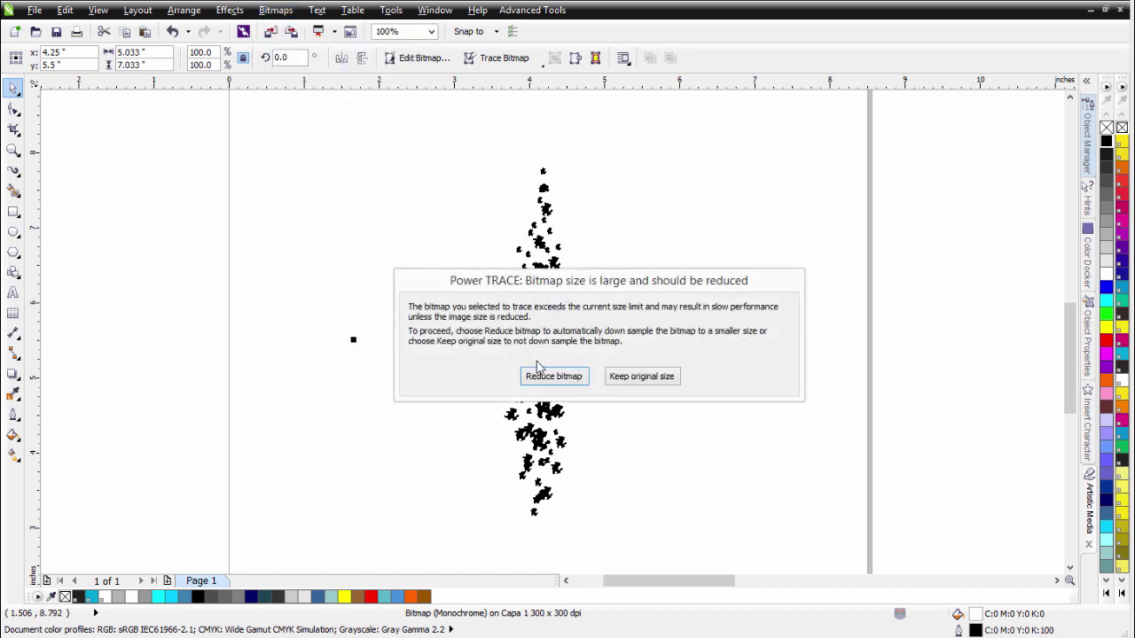
{"action": "left_click", "coordinate": [554, 376]}
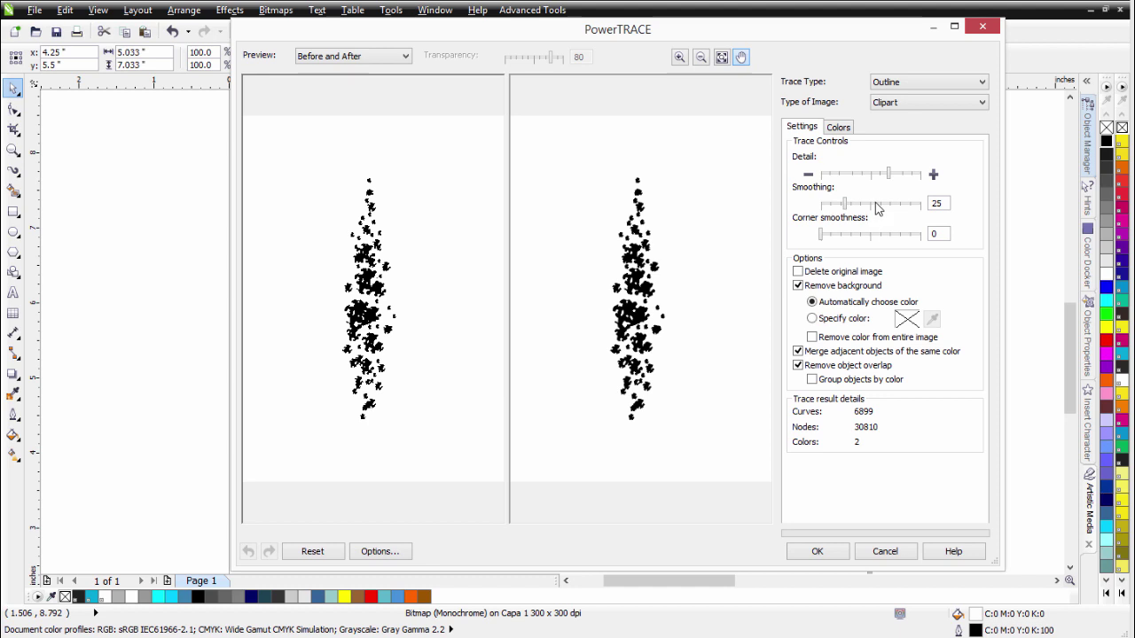
Raise the trace detail to its maximum, set smoothing to 13, and accept the PowerTRACE result.
{"action": "left_click", "coordinate": [916, 175]}
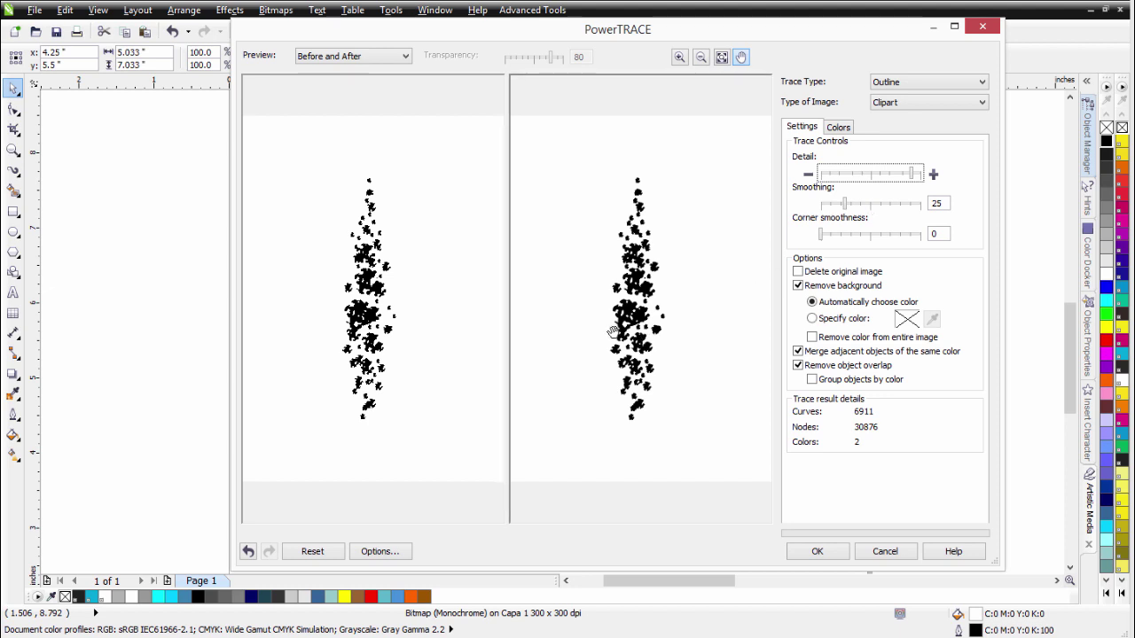
{"action": "left_click_drag", "start_coordinate": [914, 173], "coordinate": [920, 173]}
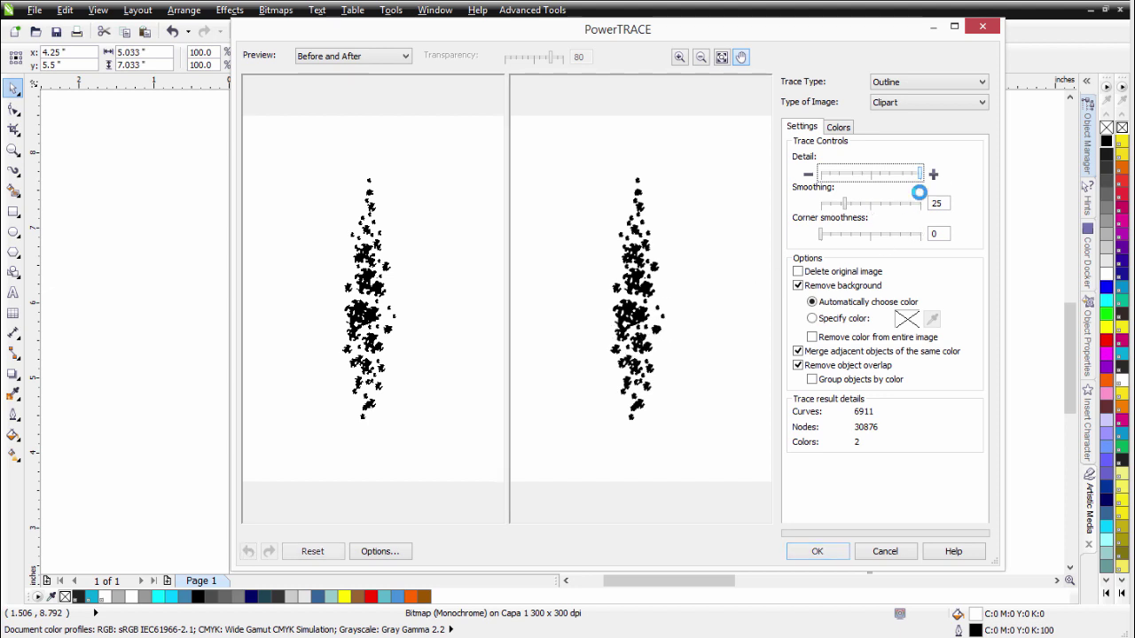
{"action": "left_click", "coordinate": [835, 208]}
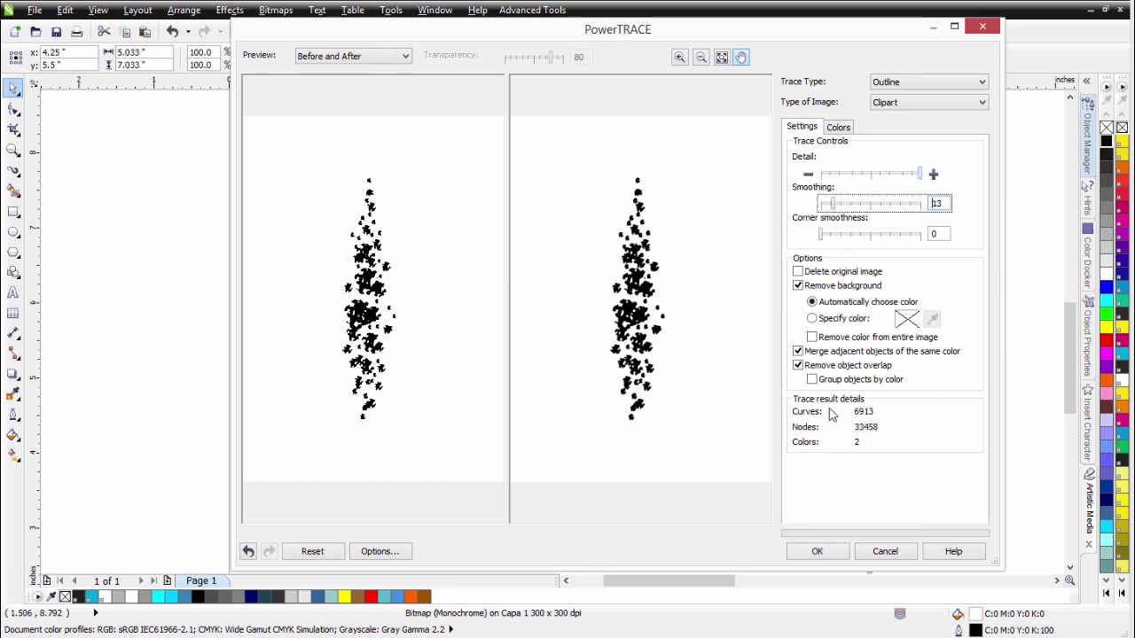
{"action": "left_click", "coordinate": [817, 551]}
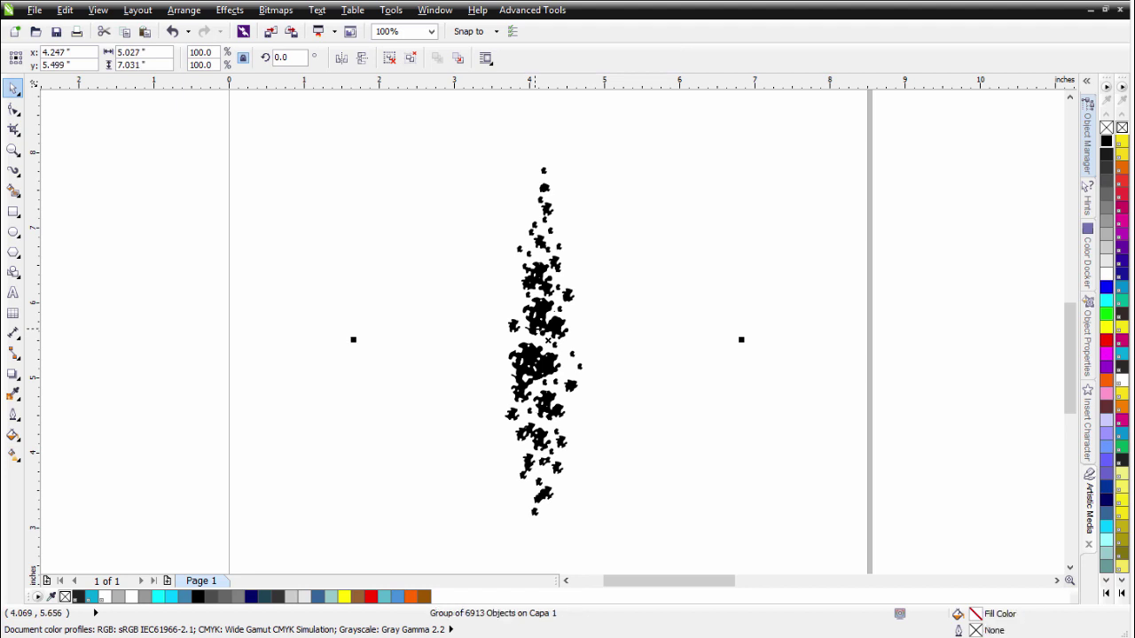
Separate the traced vector group from the source bitmap, then delete the bitmap and select the traced group.
{"action": "mouse_move", "coordinate": [712, 346]}
{"action": "left_mouse_down"}
{"action": "mouse_move", "coordinate": [760, 329]}
{"action": "mouse_move", "coordinate": [826, 342]}
{"action": "left_mouse_up"}
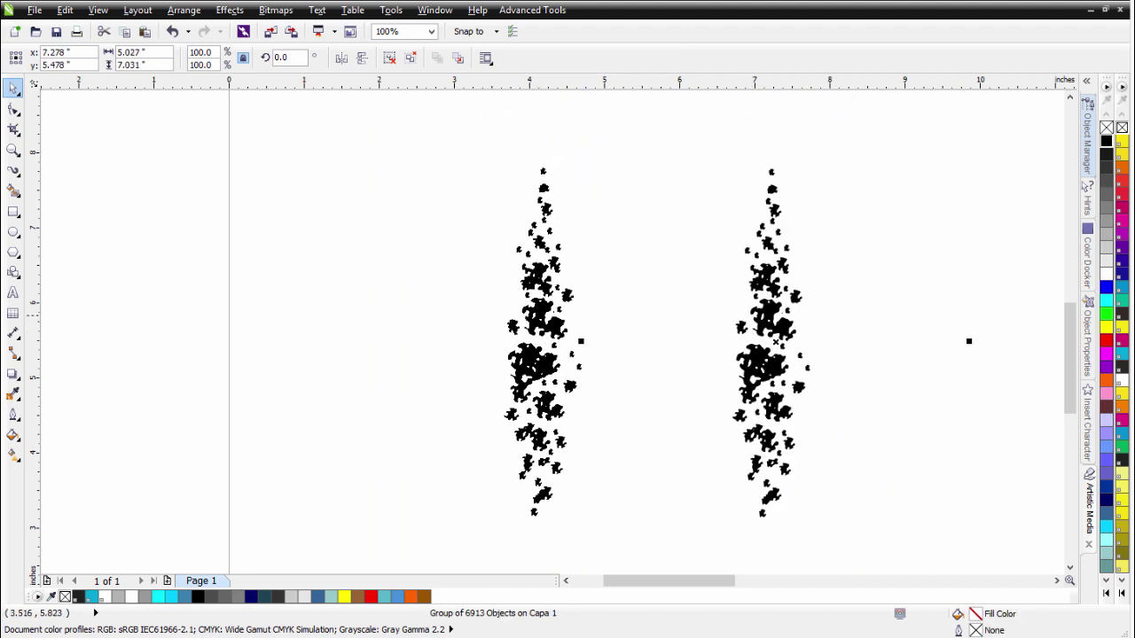
{"action": "left_click_drag", "start_coordinate": [542, 339], "coordinate": [353, 326]}
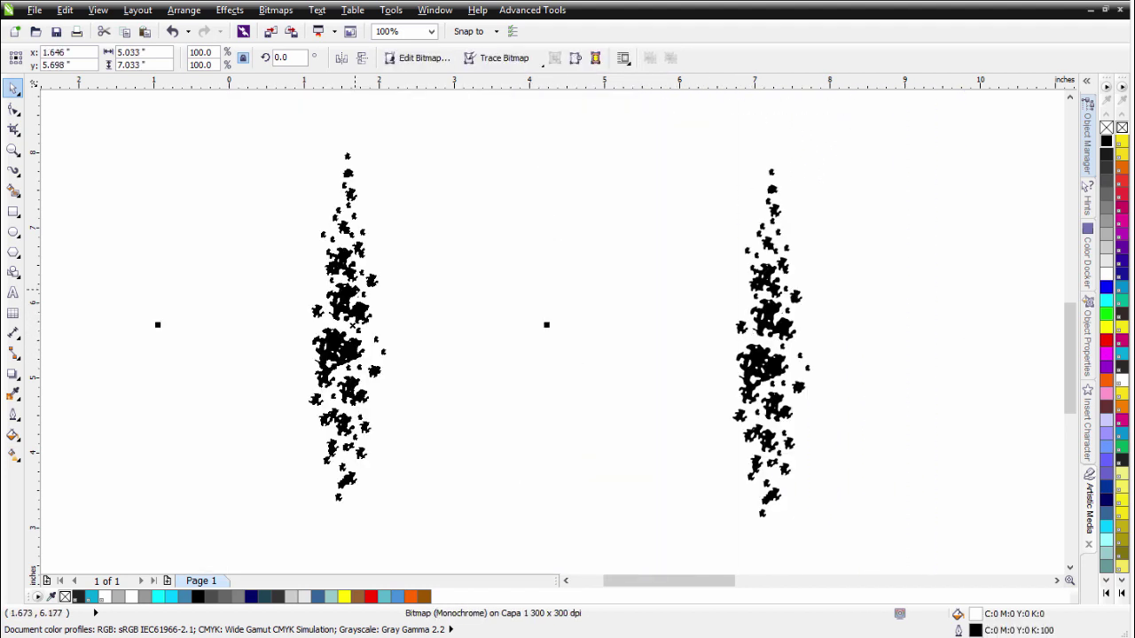
{"action": "key", "text": "Delete"}
{"action": "left_click", "coordinate": [756, 335]}
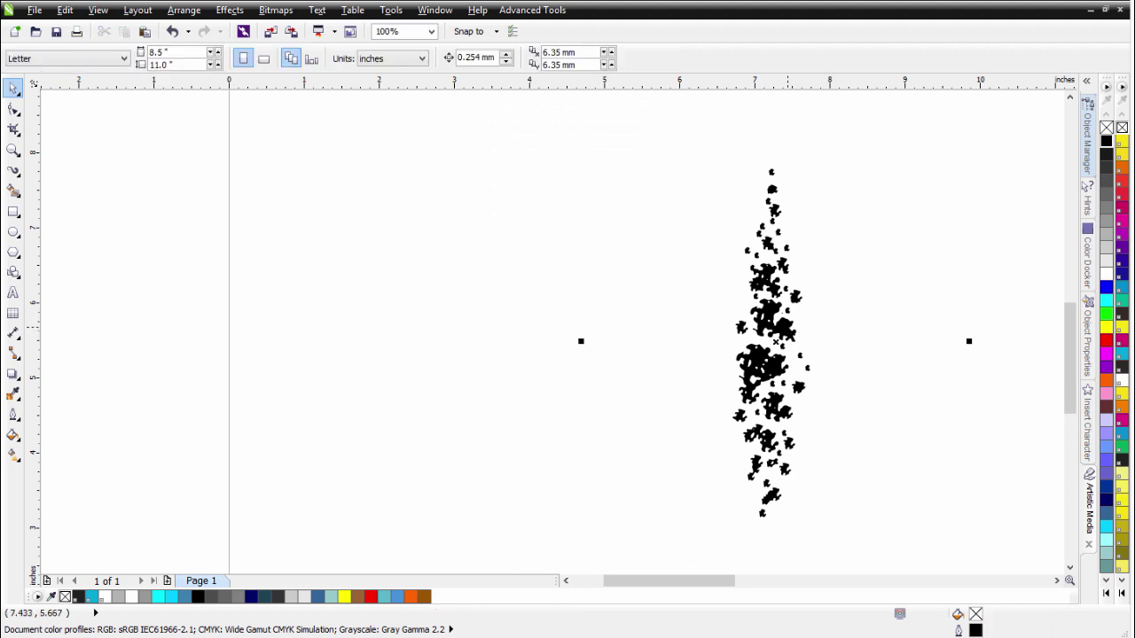
Move the traced group onto the page and switch the display to Wireframe to expose the frame of tiny objects around the texture.
{"action": "mouse_move", "coordinate": [630, 316]}
{"action": "left_mouse_down"}
{"action": "mouse_move", "coordinate": [618, 329]}
{"action": "mouse_move", "coordinate": [603, 321]}
{"action": "left_mouse_up"}
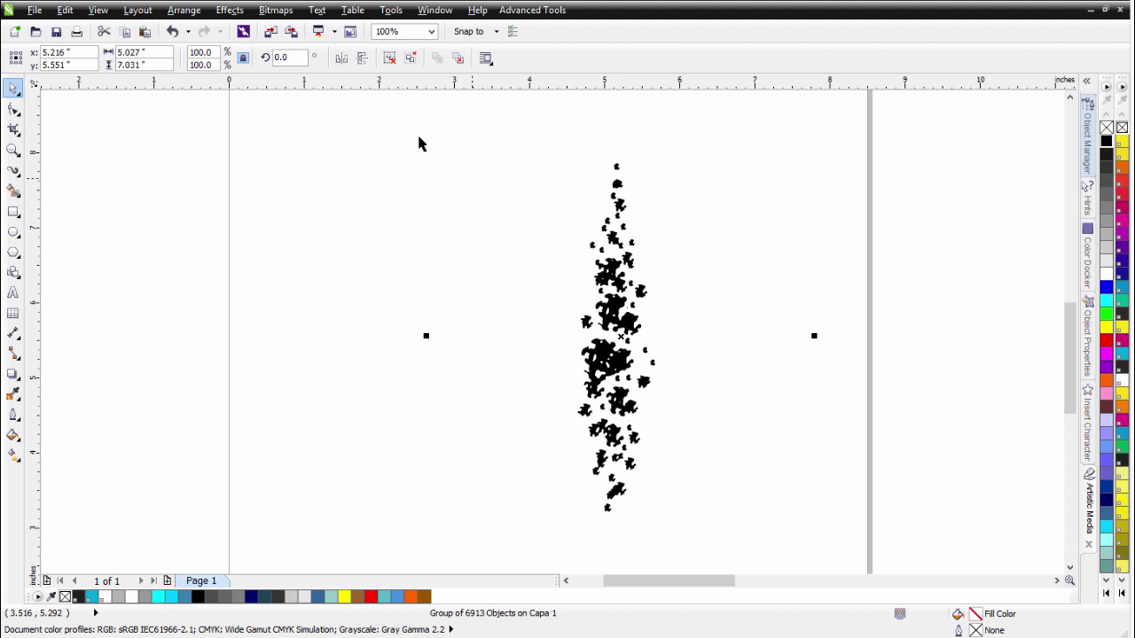
{"action": "left_click", "coordinate": [65, 11]}
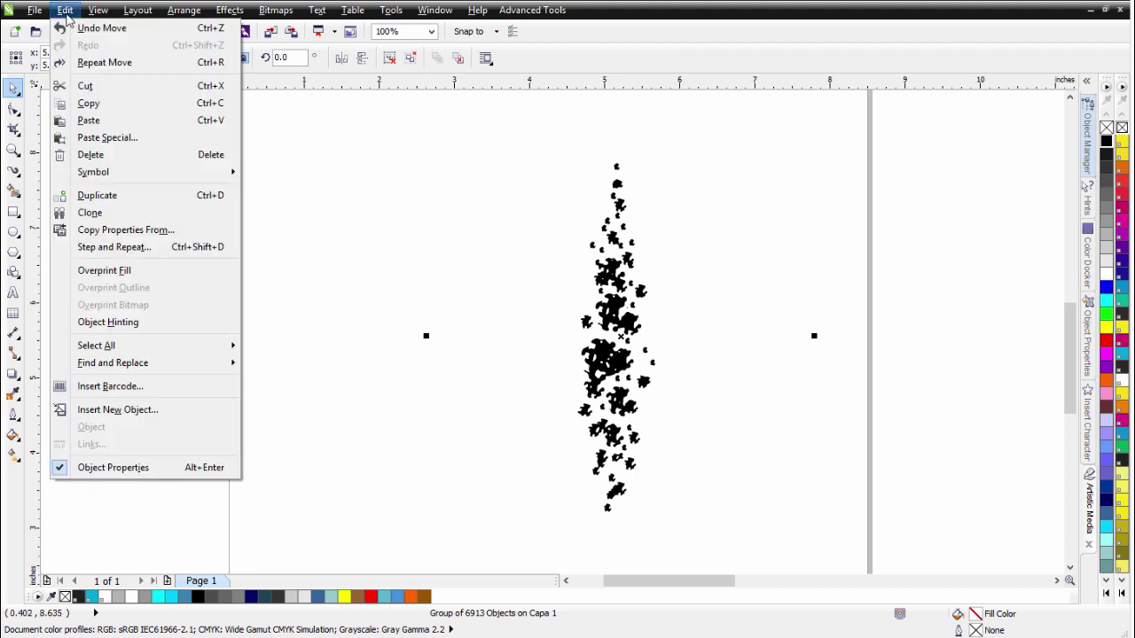
{"action": "mouse_move", "coordinate": [103, 14]}
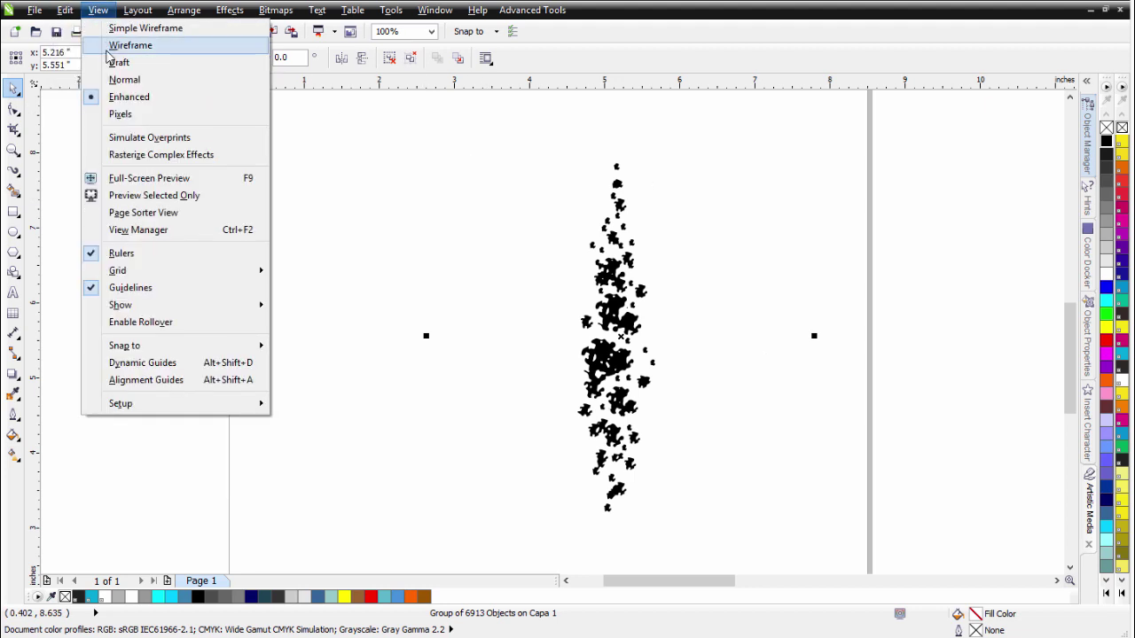
{"action": "left_click", "coordinate": [109, 44]}
{"action": "scroll", "coordinate": [438, 286], "scroll_direction": "up", "scroll_amount": 2}
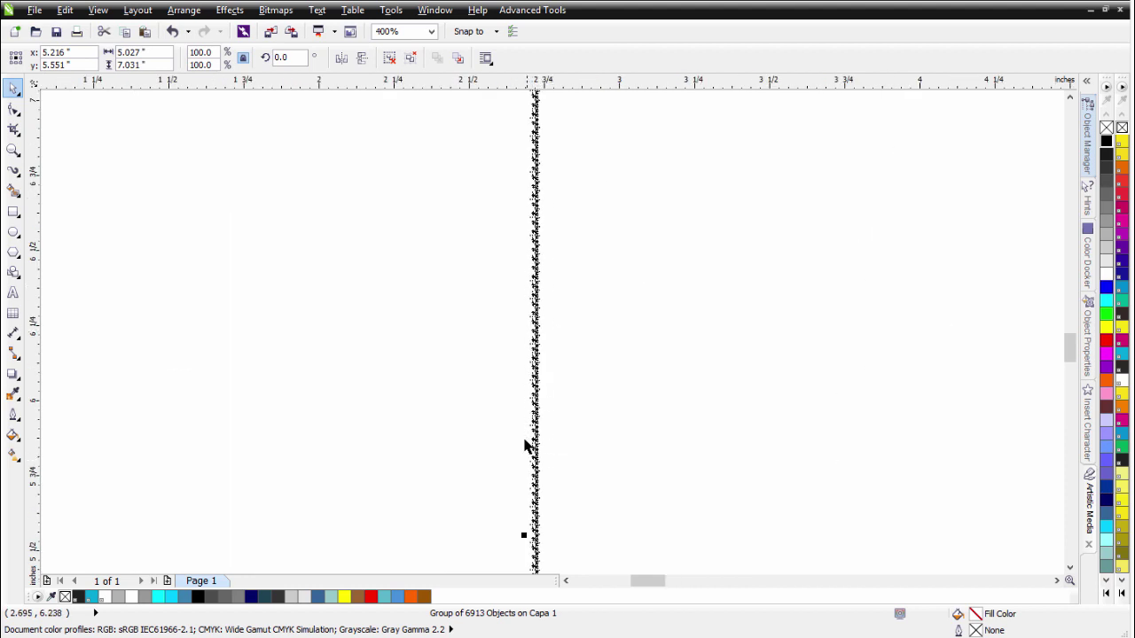
{"action": "scroll", "coordinate": [586, 326], "scroll_direction": "down", "scroll_amount": 2}
{"action": "scroll", "coordinate": [489, 349], "scroll_direction": "down", "scroll_amount": 1}
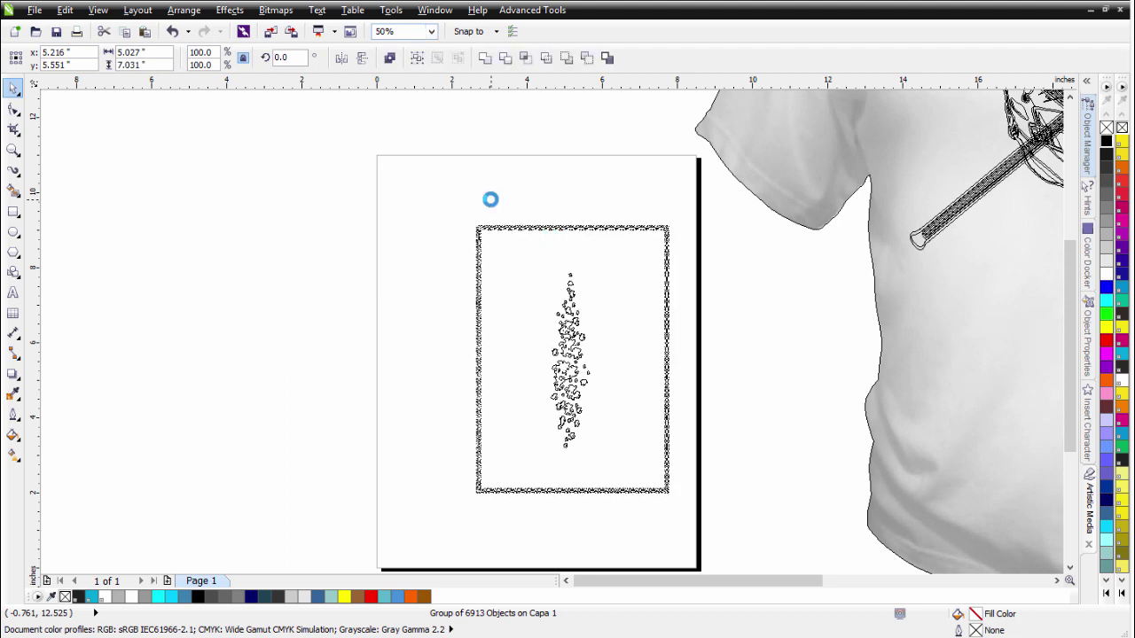
Ungroup the trace, delete all objects forming the rectangular frame around the texture, and restore the Enhanced display.
{"action": "left_click_drag", "start_coordinate": [431, 173], "coordinate": [432, 473]}
{"action": "key", "text": "Delete"}
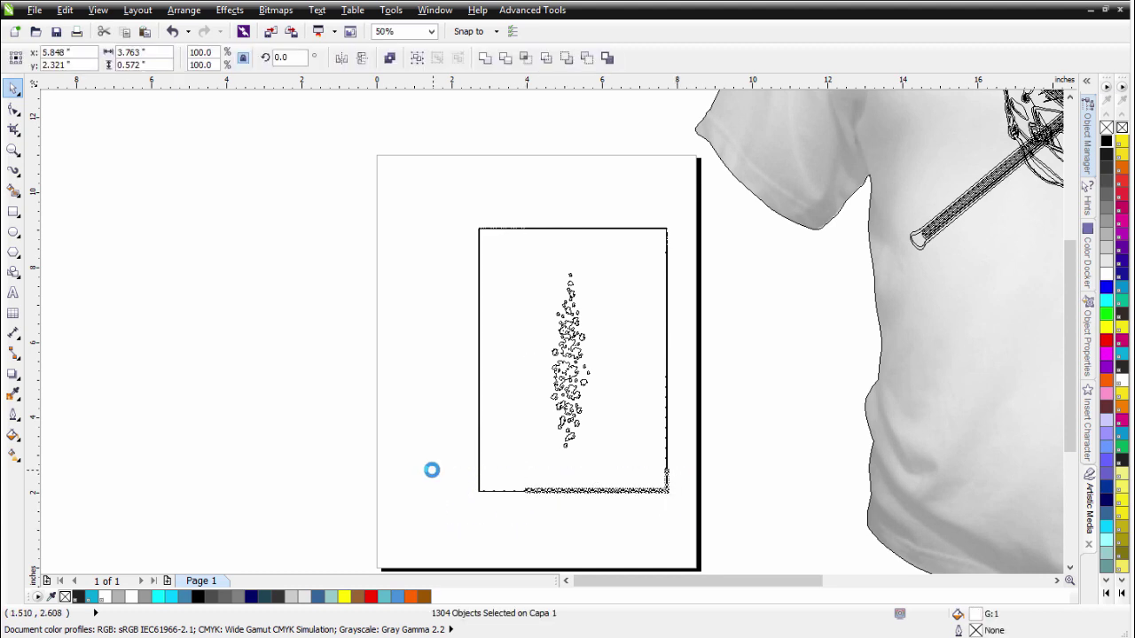
{"action": "left_click_drag", "start_coordinate": [696, 190], "coordinate": [644, 531]}
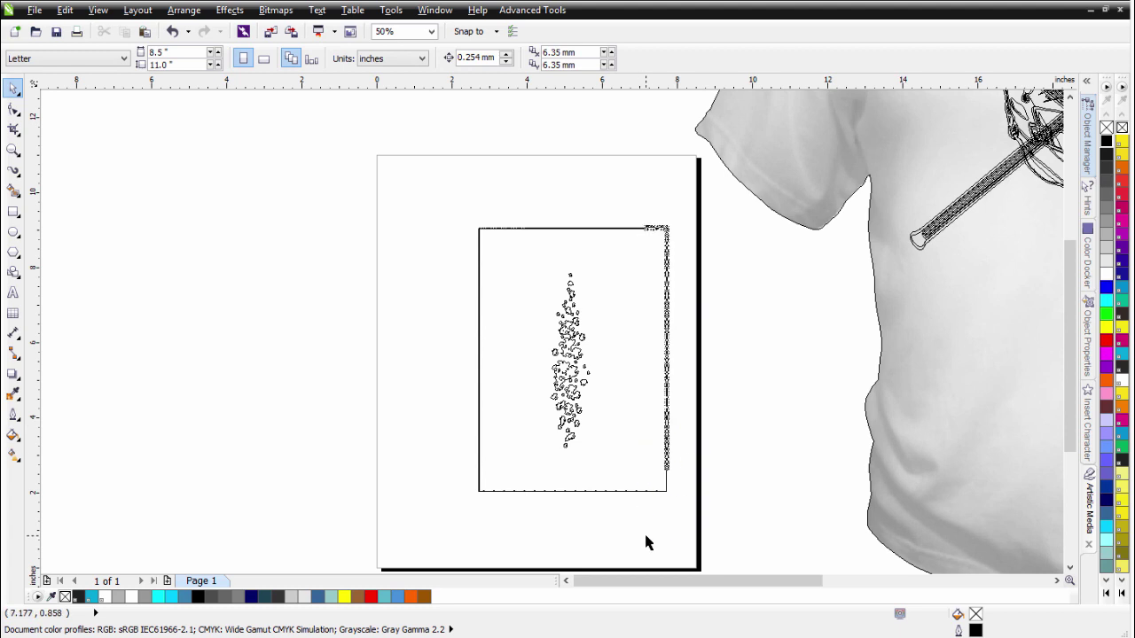
{"action": "key", "text": "Delete"}
{"action": "left_click_drag", "start_coordinate": [439, 191], "coordinate": [687, 236]}
{"action": "key", "text": "Delete"}
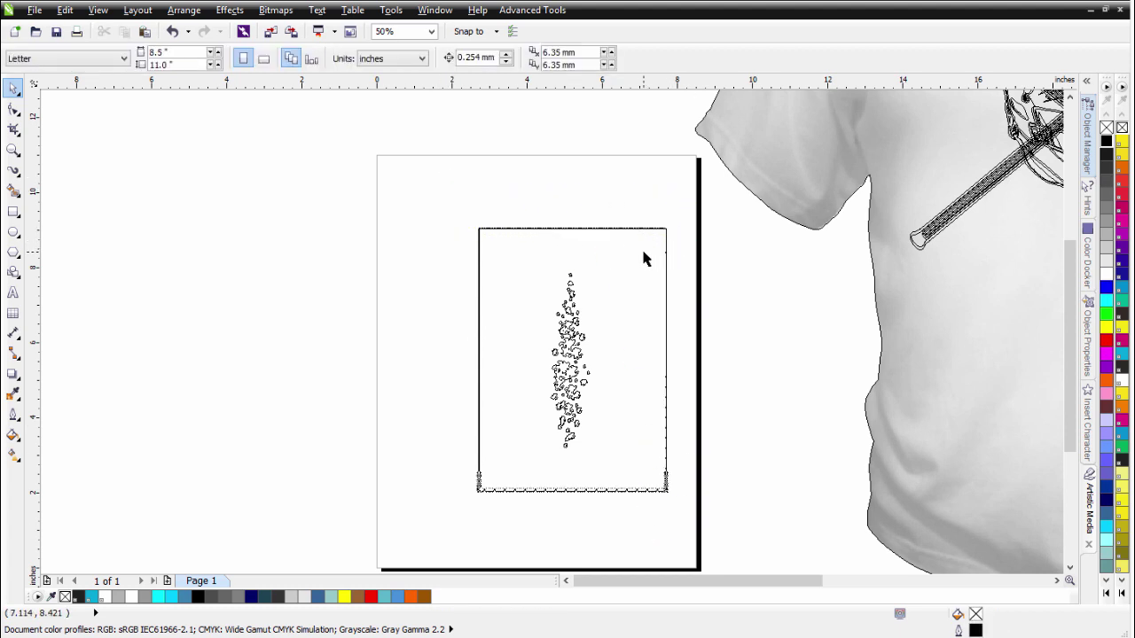
{"action": "left_click", "coordinate": [647, 268]}
{"action": "key", "text": "Delete"}
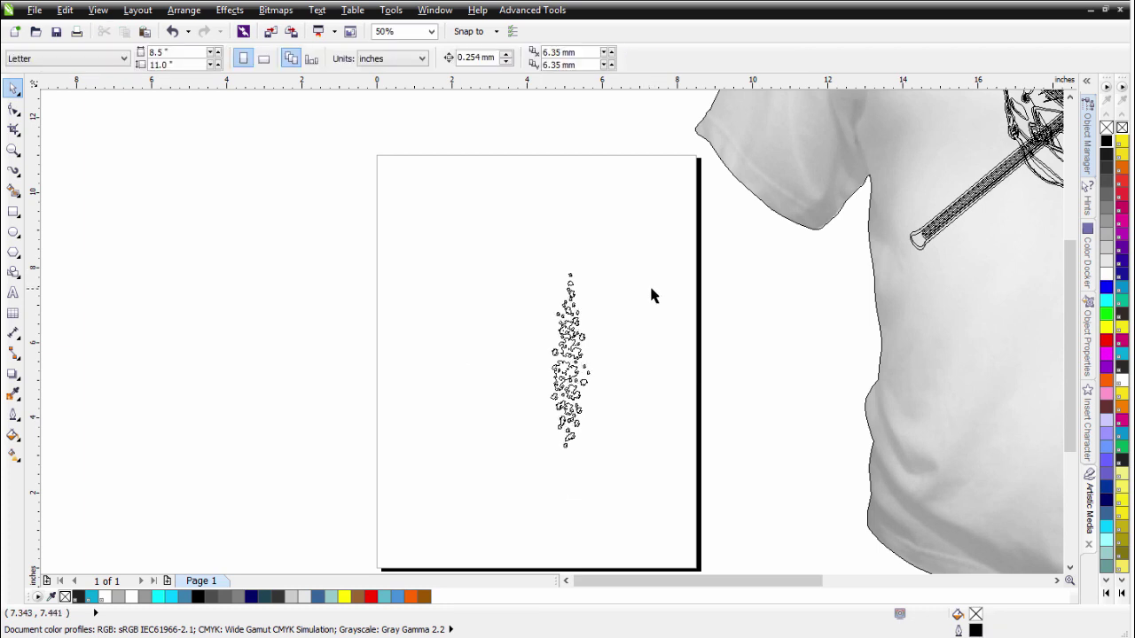
{"action": "left_click", "coordinate": [98, 10]}
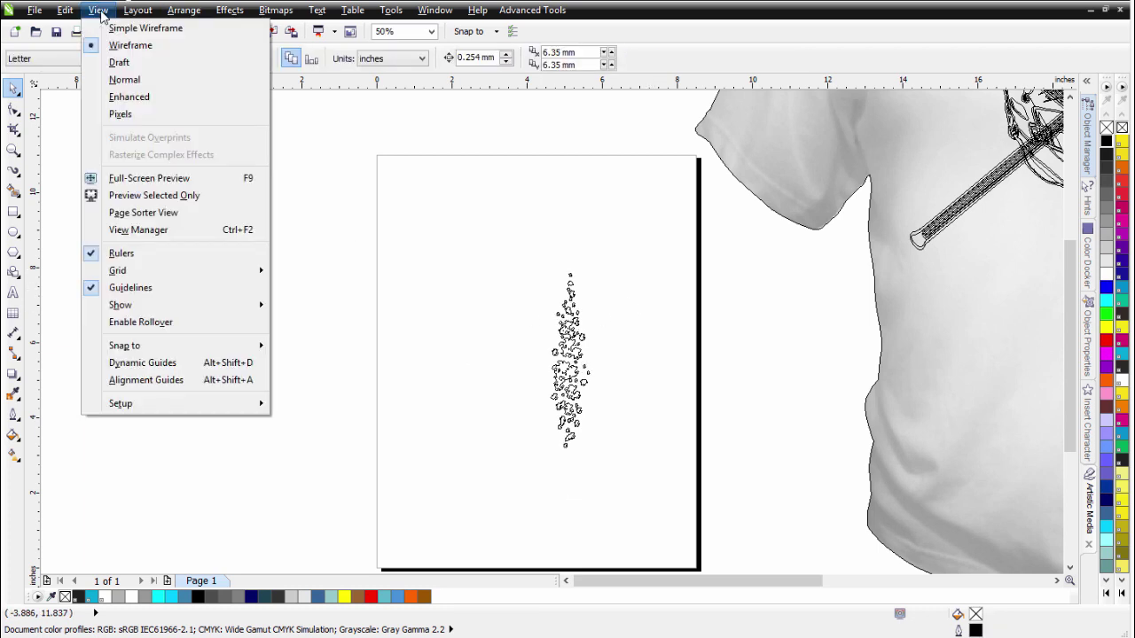
{"action": "left_click", "coordinate": [127, 98]}
Select the whole traced texture and create a color palette of the selection in Simple Seps 4.
{"action": "left_click_drag", "start_coordinate": [512, 221], "coordinate": [657, 508]}
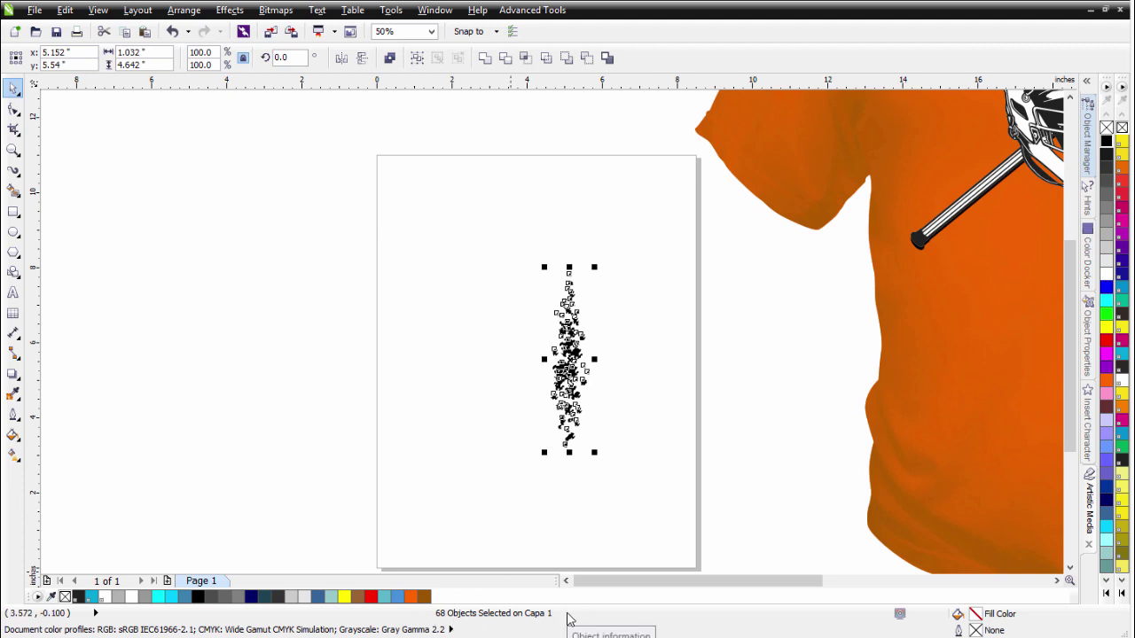
{"action": "left_click", "coordinate": [531, 10]}
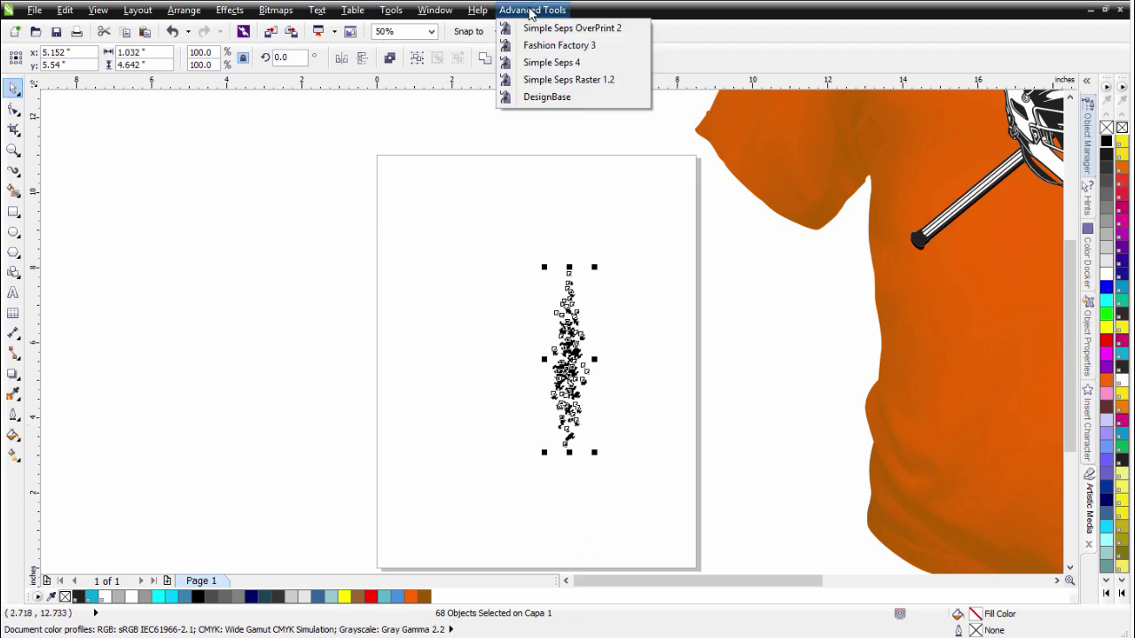
{"action": "left_click", "coordinate": [550, 62]}
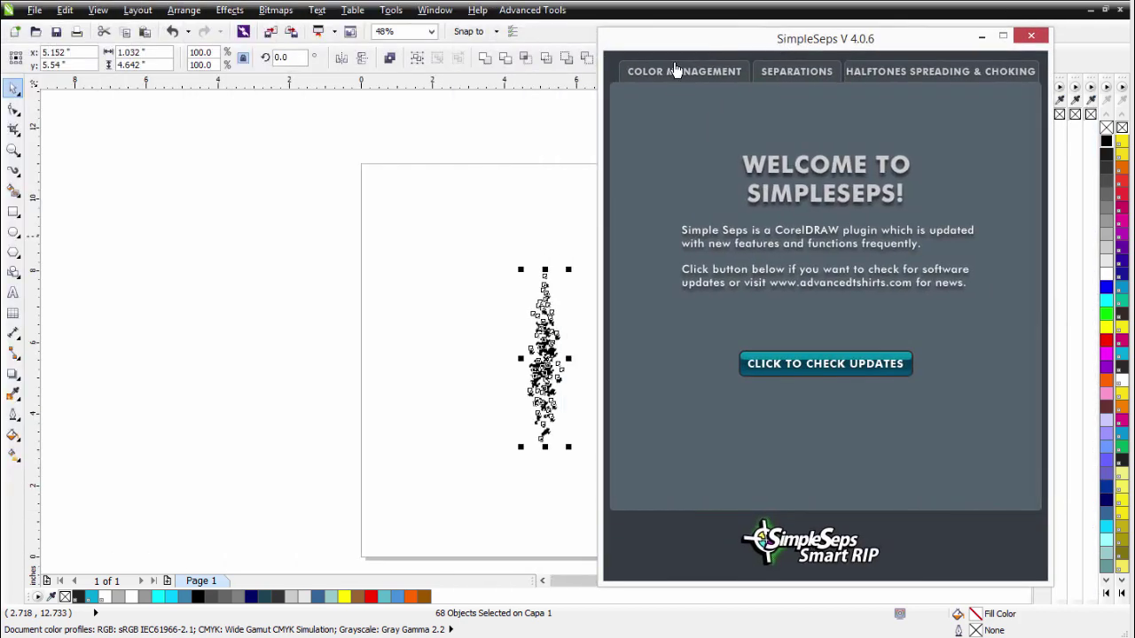
{"action": "left_click", "coordinate": [676, 71]}
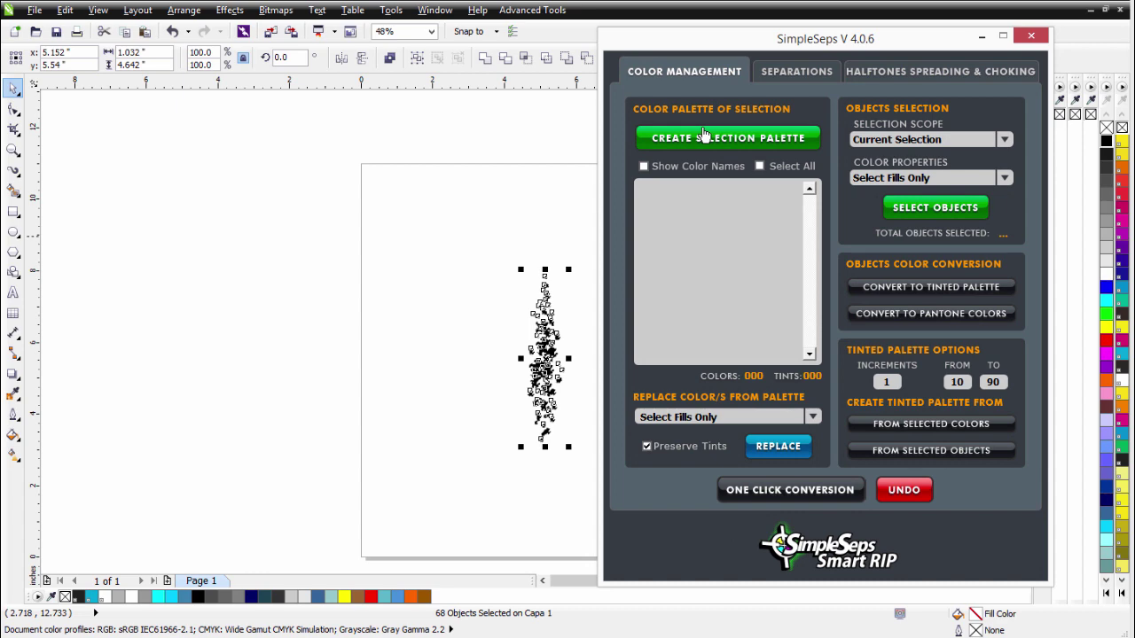
{"action": "left_click", "coordinate": [705, 140]}
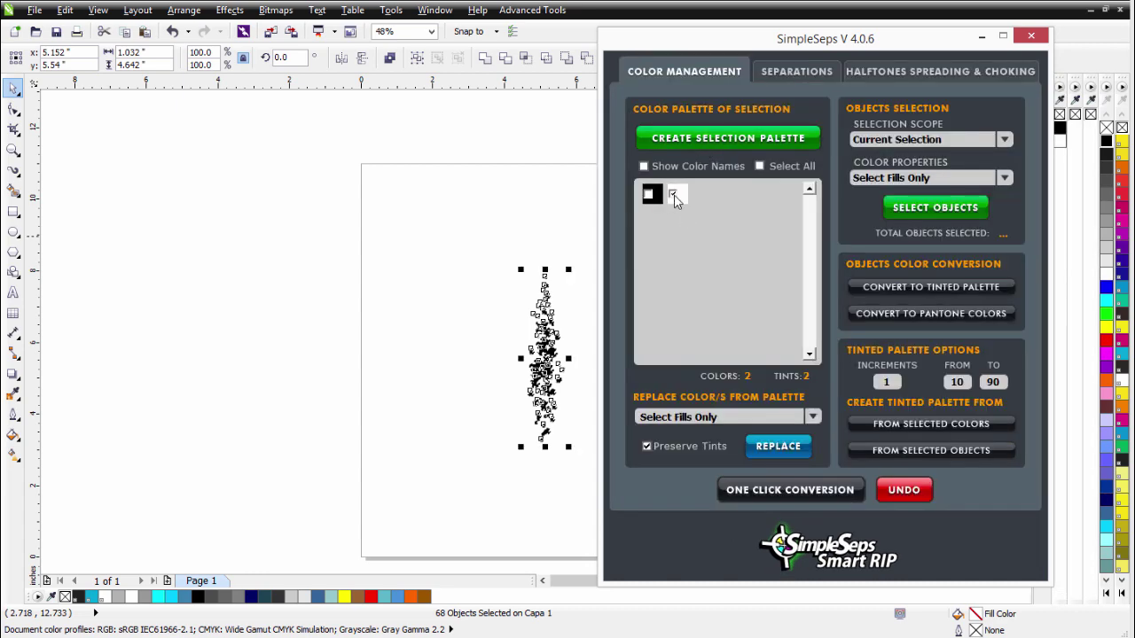
Select the texture's white objects by both fills and outlines, delete them, and close SimpleSeps.
{"action": "left_click", "coordinate": [1004, 180]}
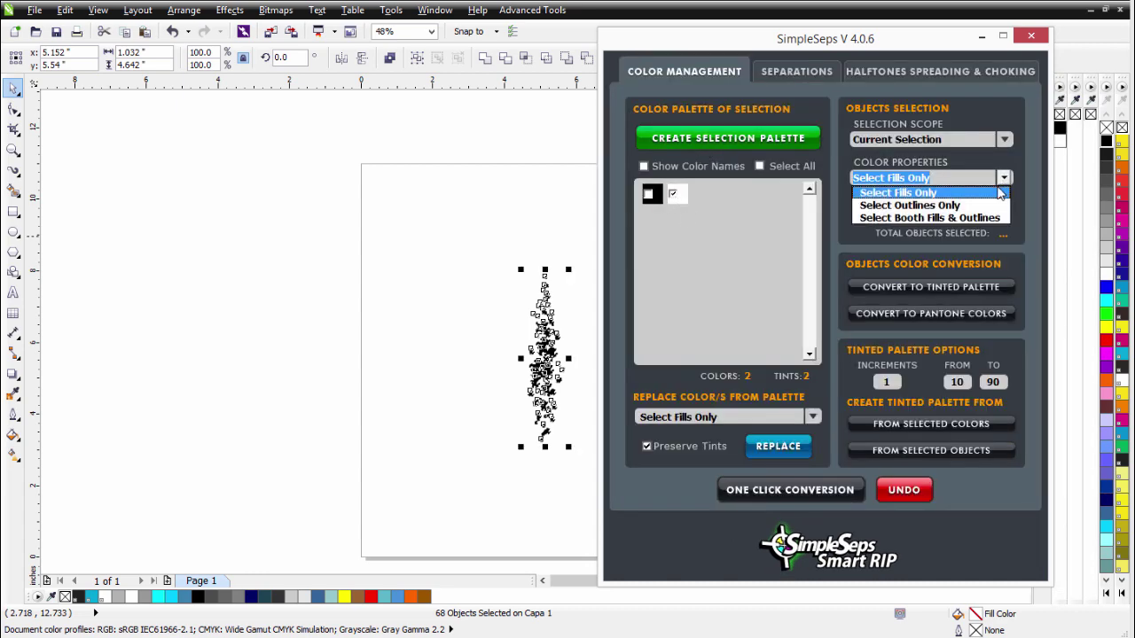
{"action": "left_click", "coordinate": [987, 217]}
{"action": "left_click", "coordinate": [960, 211]}
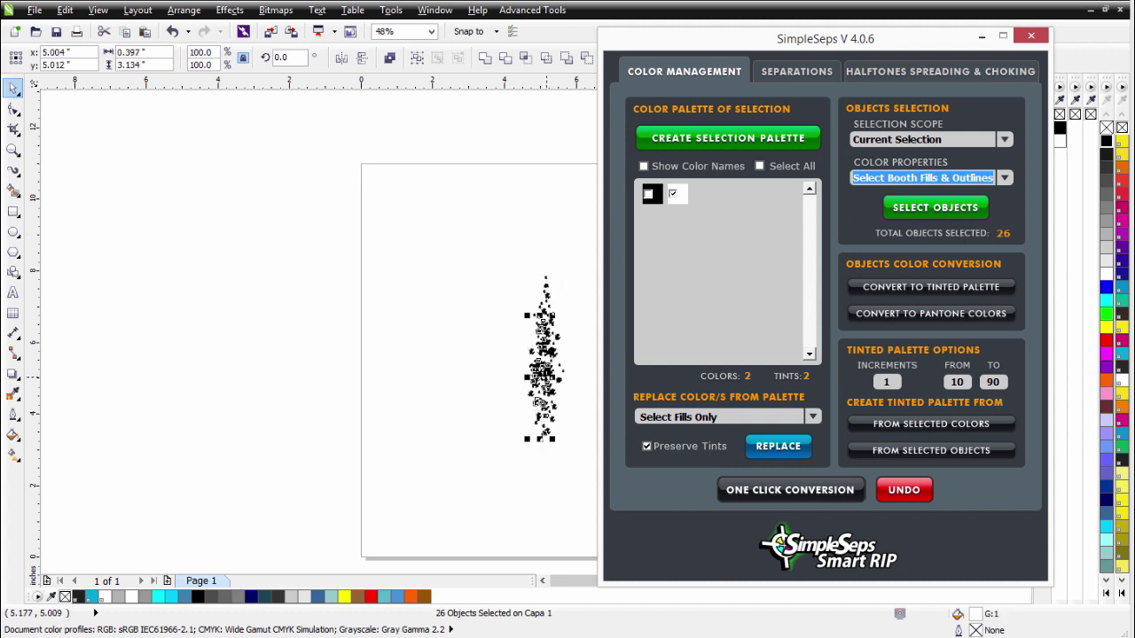
{"action": "left_click_drag", "start_coordinate": [539, 376], "coordinate": [470, 367]}
{"action": "key", "text": "Escape"}
{"action": "key", "text": "Escape"}
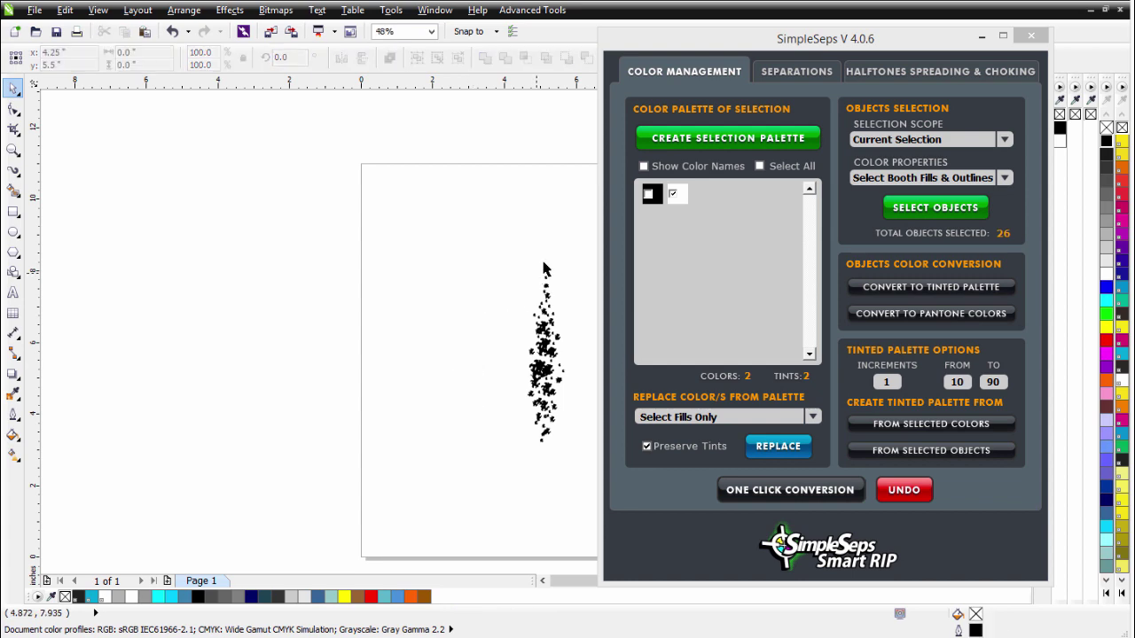
{"action": "left_click", "coordinate": [1031, 35]}
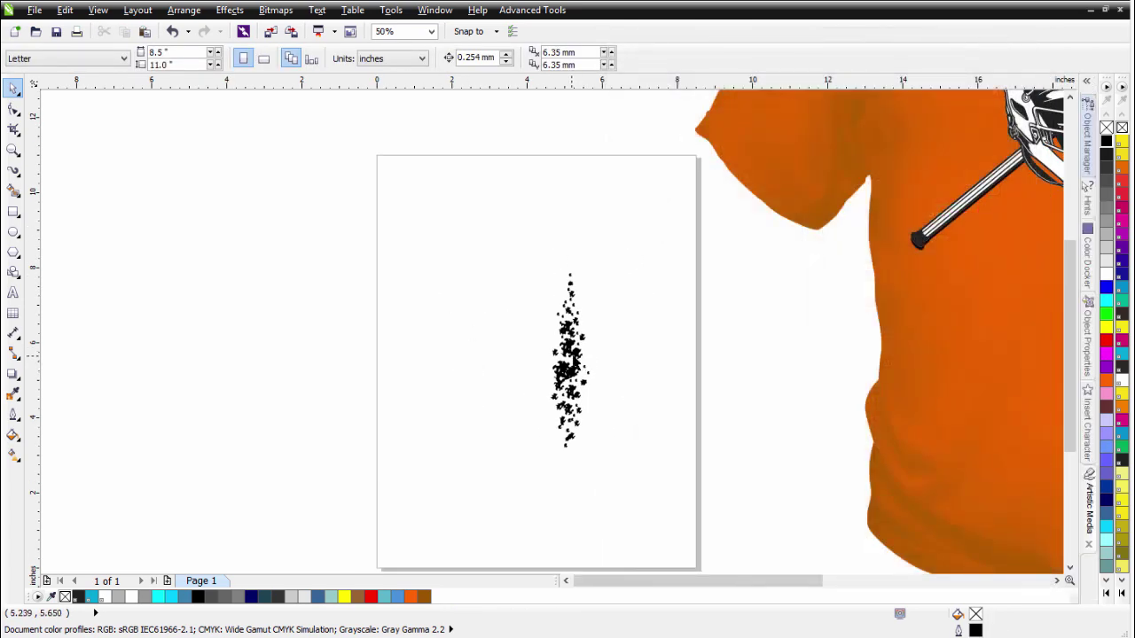
Copy small splatter shapes from the texture's edge into the gaps in its middle and upper parts.
{"action": "scroll", "coordinate": [574, 355], "scroll_direction": "up", "scroll_amount": 3}
{"action": "left_click", "coordinate": [591, 266]}
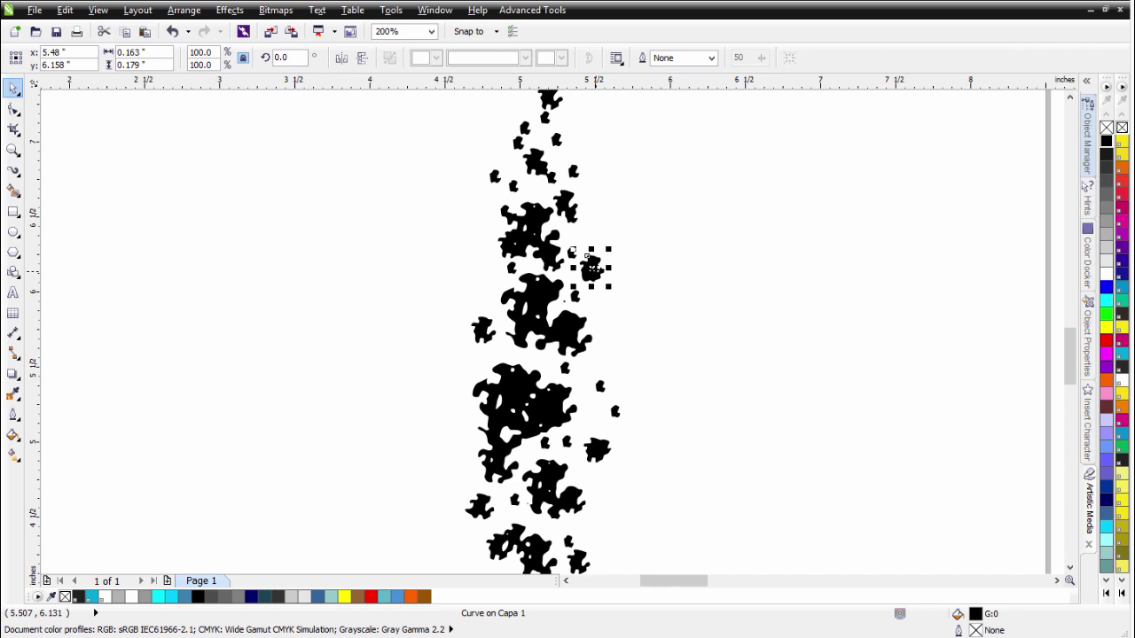
{"action": "left_click", "coordinate": [574, 365]}
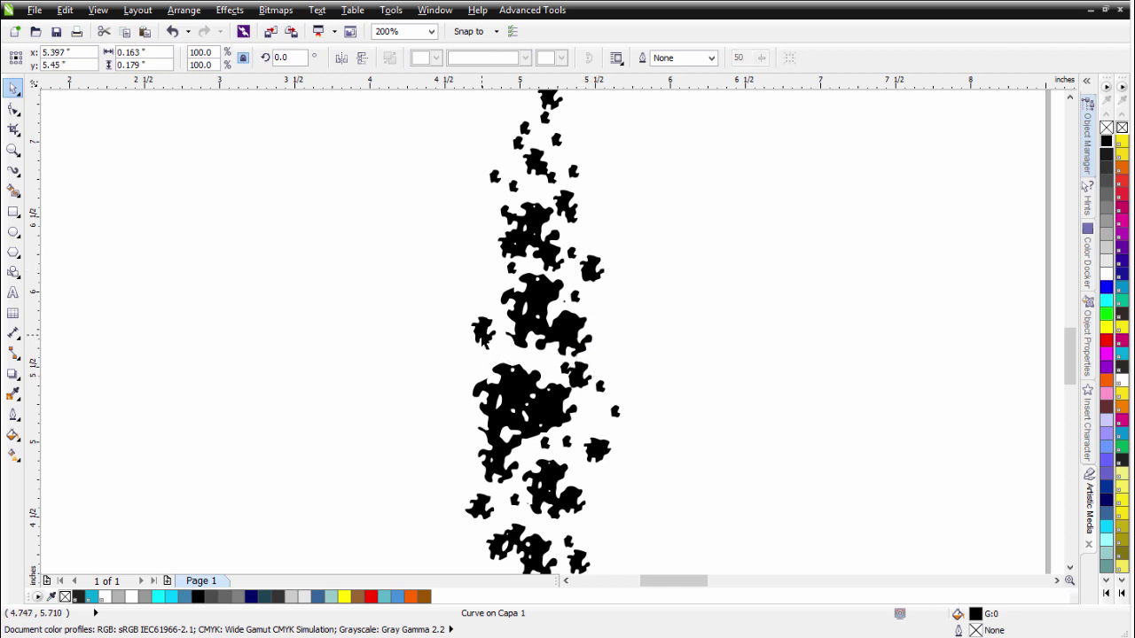
{"action": "scroll", "coordinate": [540, 425], "scroll_direction": "down", "scroll_amount": 2}
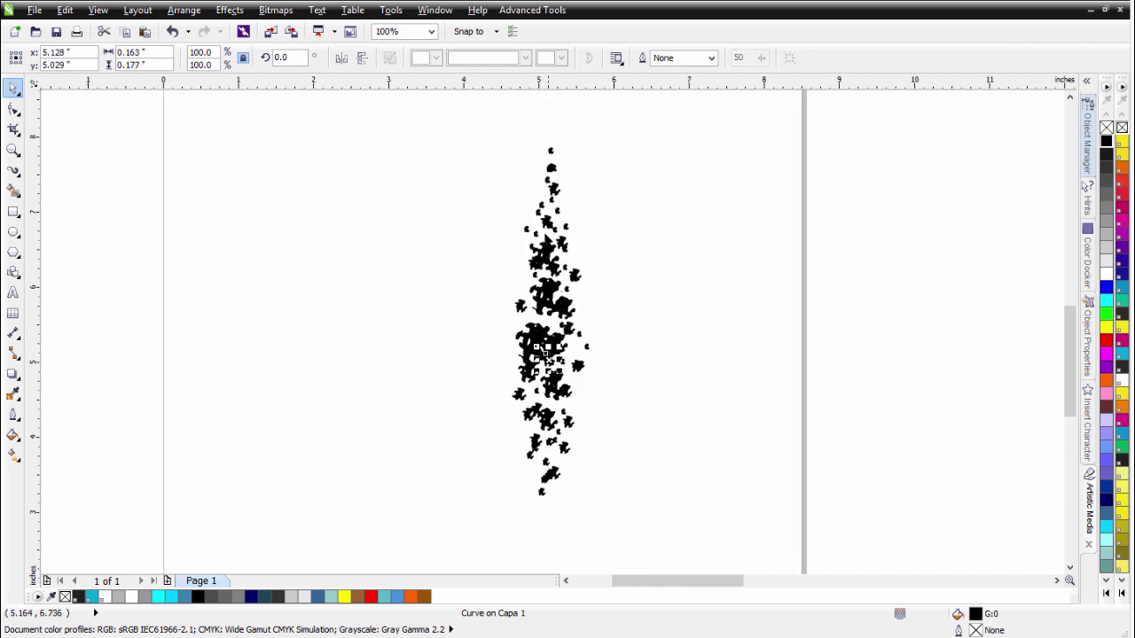
{"action": "left_click", "coordinate": [547, 232]}
{"action": "left_click", "coordinate": [543, 259]}
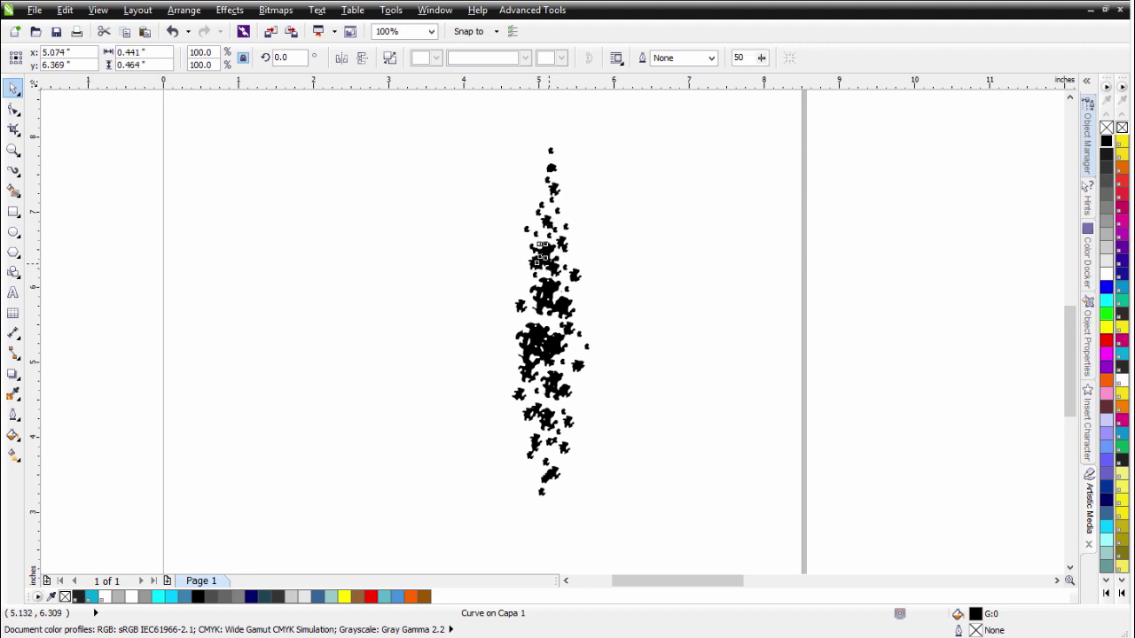
Enlarge a splatter copy near the texture's lower end to 132%, rotate it 12.2°, and add another splatter copy just below it.
{"action": "left_click", "coordinate": [560, 461]}
{"action": "mouse_move", "coordinate": [564, 459]}
{"action": "left_mouse_down"}
{"action": "mouse_move", "coordinate": [554, 464]}
{"action": "mouse_move", "coordinate": [567, 451]}
{"action": "left_mouse_up"}
{"action": "left_click", "coordinate": [551, 462]}
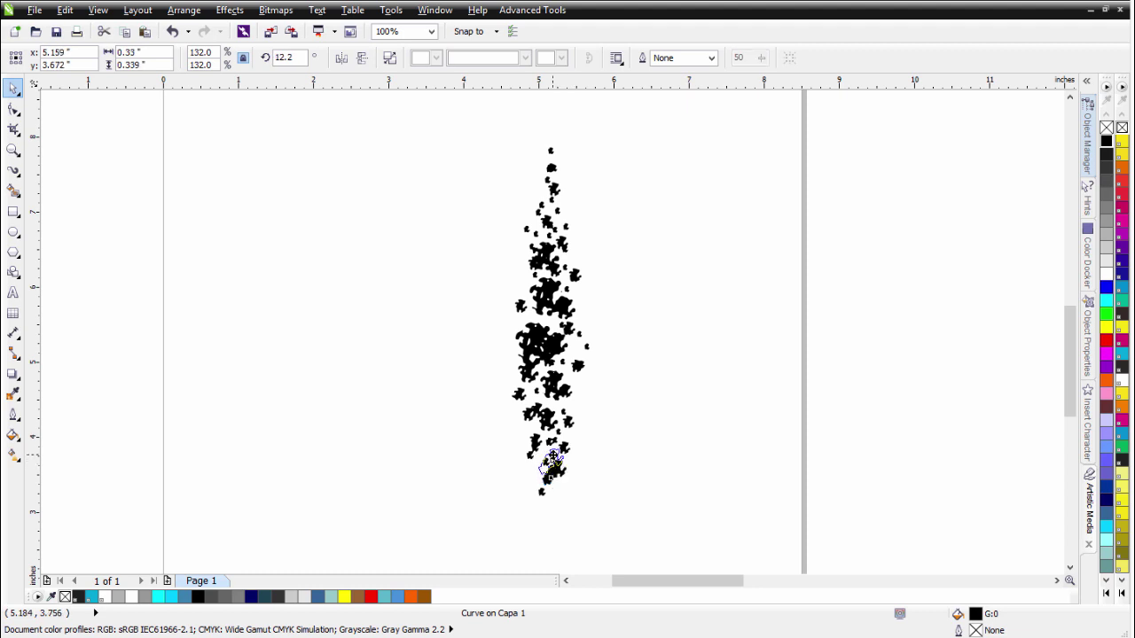
{"action": "left_click", "coordinate": [588, 467]}
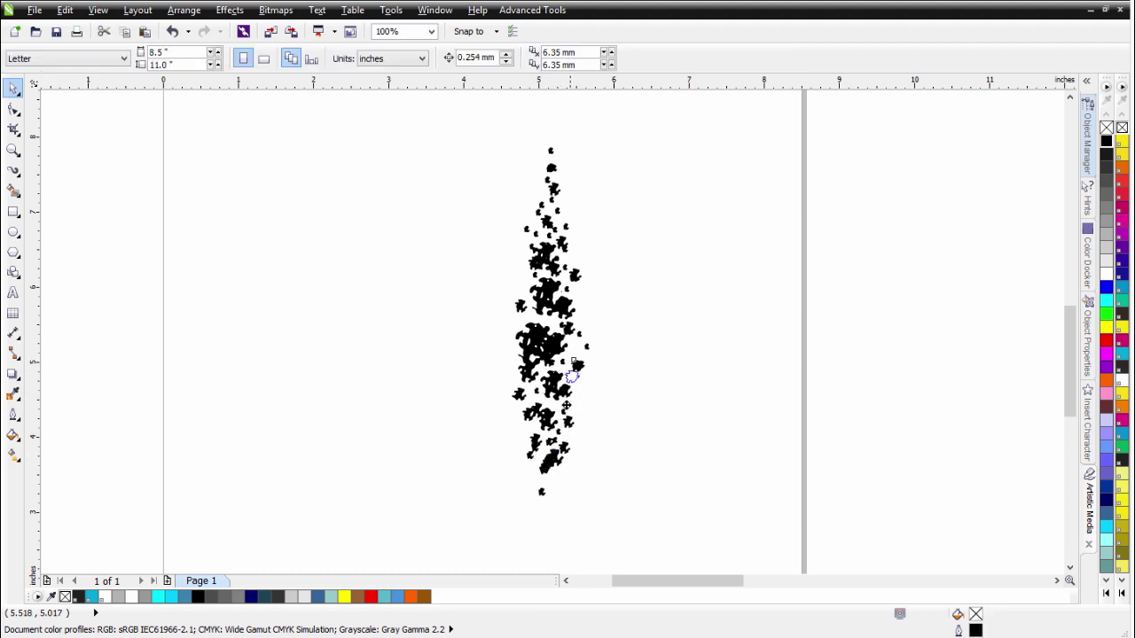
{"action": "left_click", "coordinate": [553, 477]}
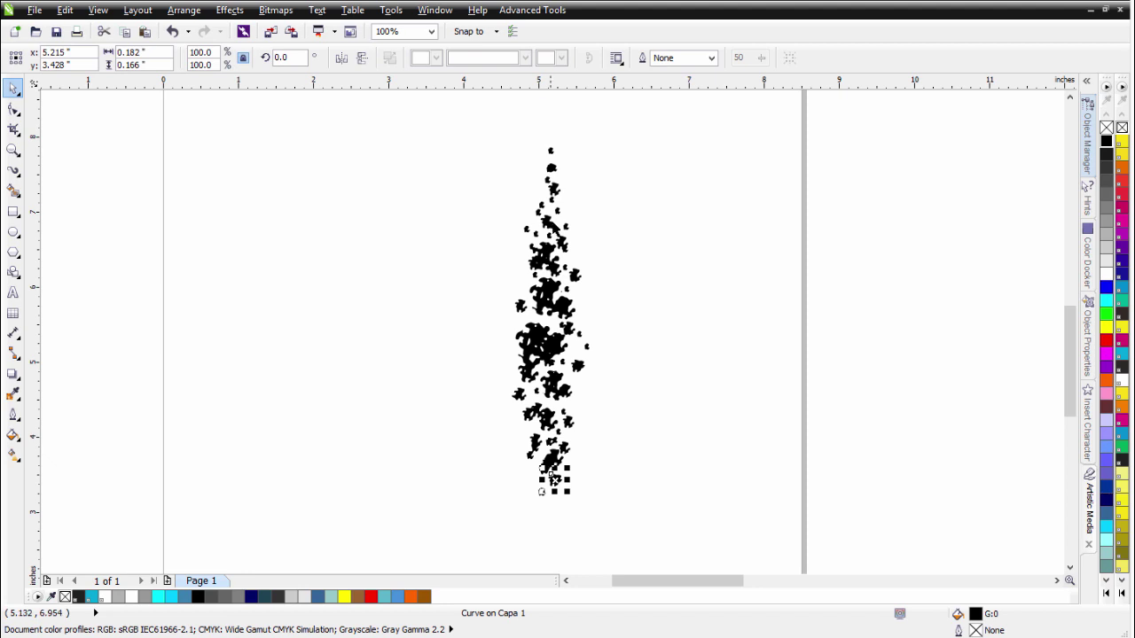
Fill the sparse areas in the upper part of the texture with further copies of its small splatters.
{"action": "scroll", "coordinate": [551, 222], "scroll_direction": "up", "scroll_amount": 2}
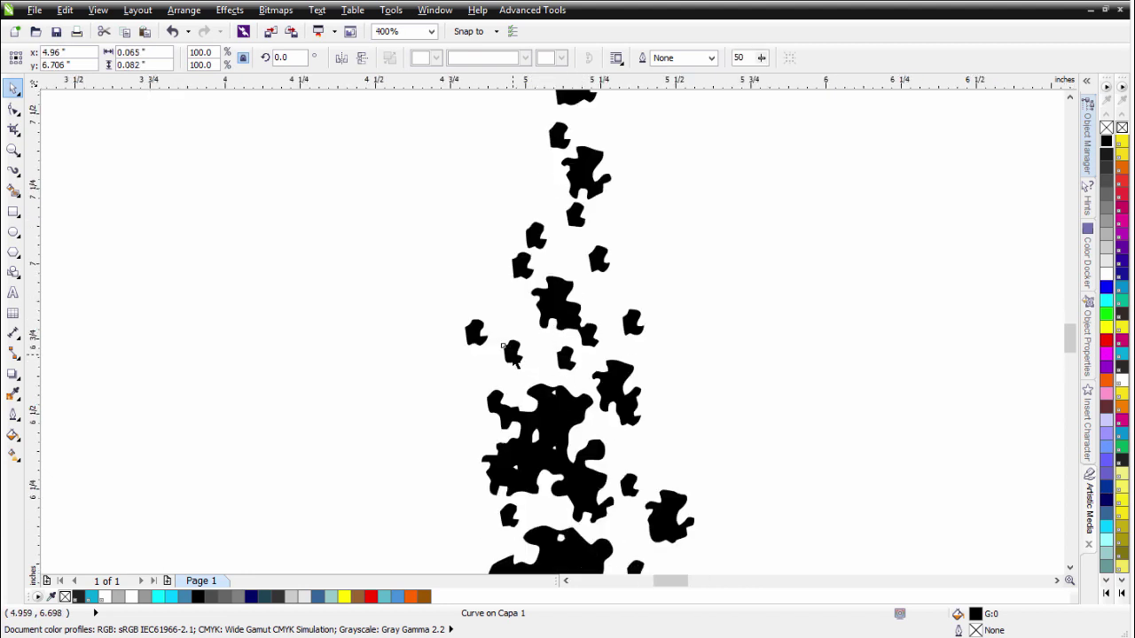
{"action": "left_click", "coordinate": [587, 293]}
{"action": "left_click_drag", "start_coordinate": [604, 309], "coordinate": [486, 435]}
{"action": "scroll", "coordinate": [516, 393], "scroll_direction": "down", "scroll_amount": 1}
{"action": "scroll", "coordinate": [550, 337], "scroll_direction": "down", "scroll_amount": 2}
{"action": "left_click", "coordinate": [602, 381]}
{"action": "scroll", "coordinate": [552, 329], "scroll_direction": "down", "scroll_amount": 1}
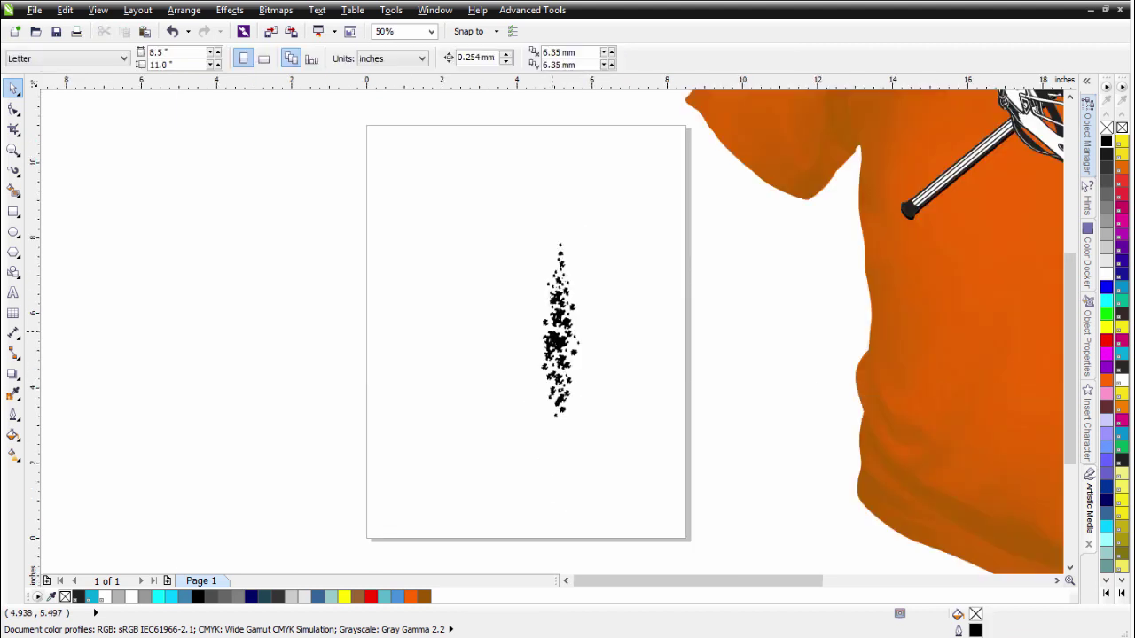
Select all the splatter shapes and combine them into a single curve.
{"action": "left_click_drag", "start_coordinate": [632, 443], "coordinate": [643, 452]}
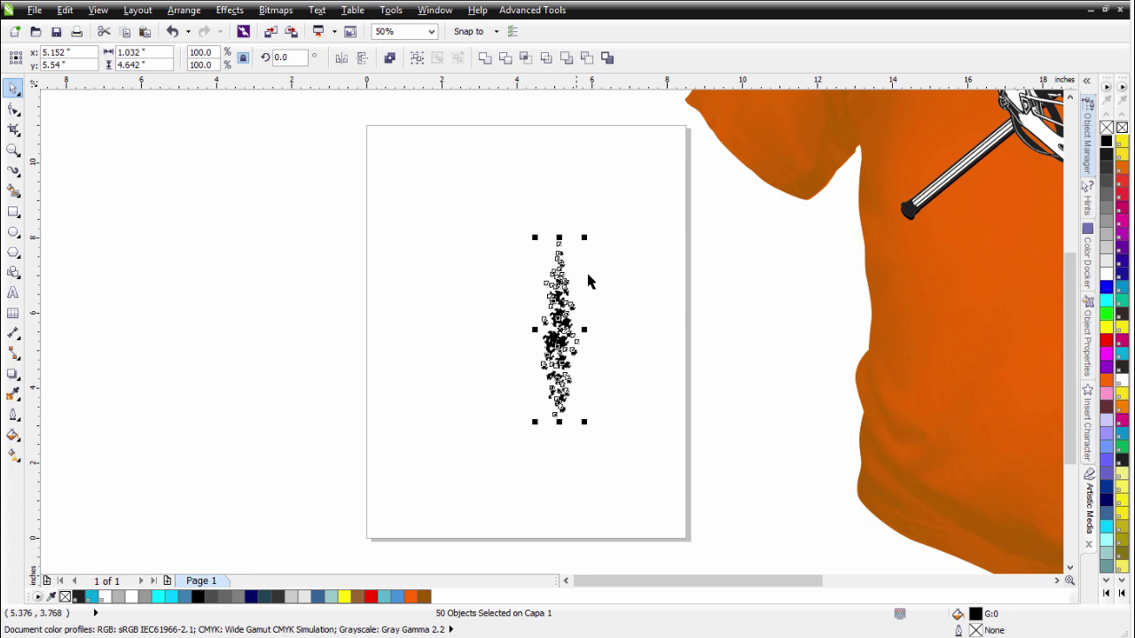
{"action": "left_click", "coordinate": [390, 58]}
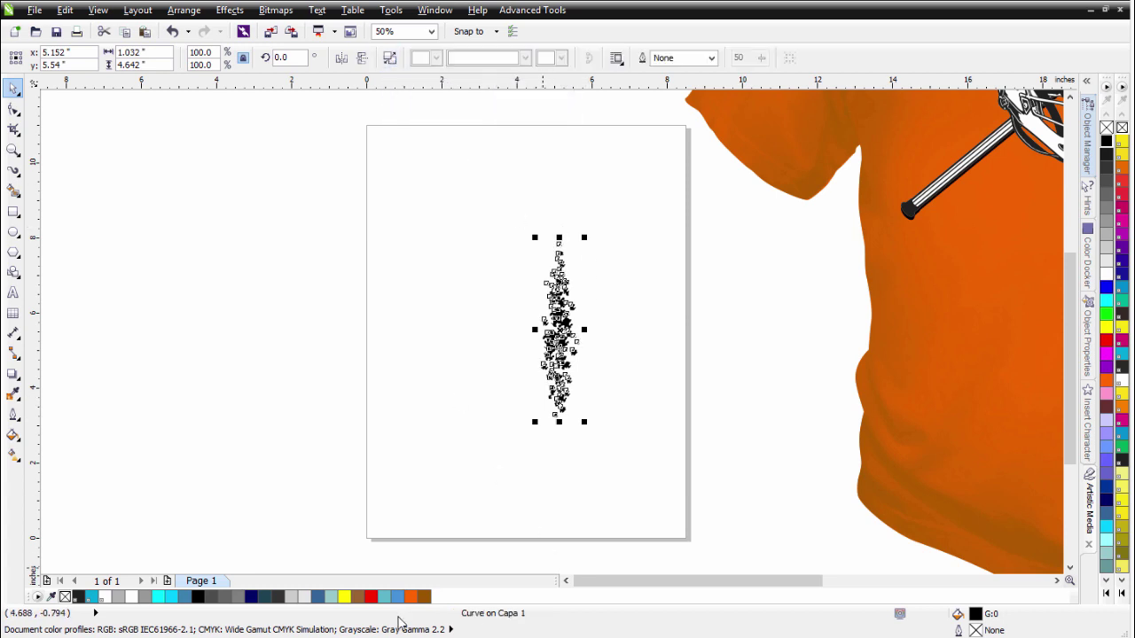
{"action": "left_click", "coordinate": [602, 244]}
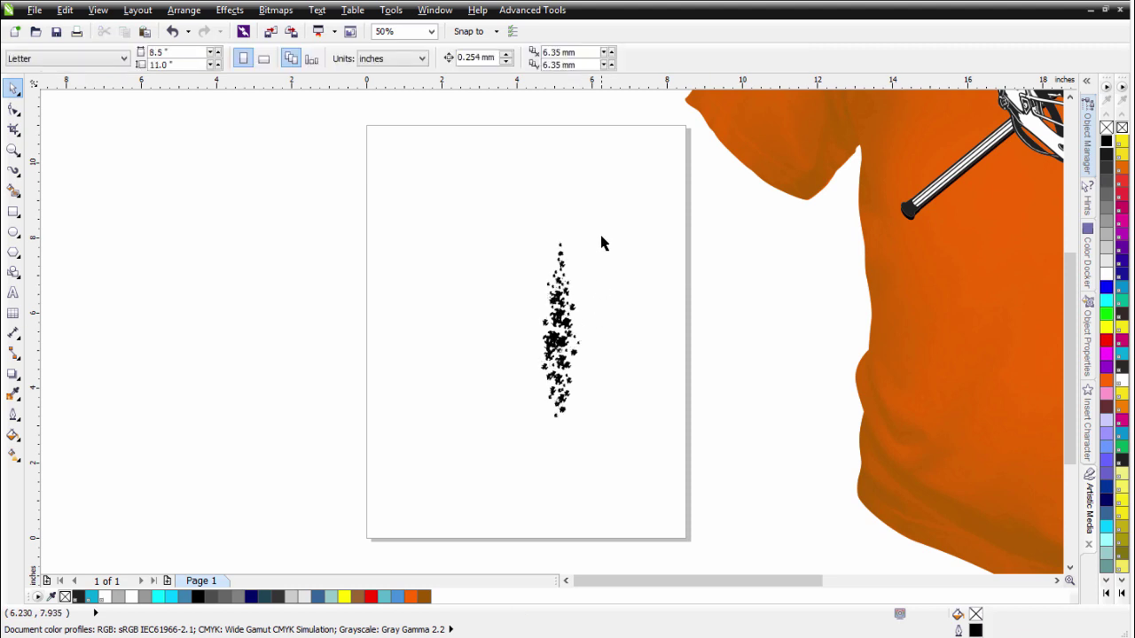
Rotate the combined texture to 270° so that it lies horizontally on the page.
{"action": "left_click", "coordinate": [575, 268]}
{"action": "left_click", "coordinate": [576, 273]}
{"action": "left_click_drag", "start_coordinate": [588, 236], "coordinate": [652, 363]}
{"action": "left_click", "coordinate": [577, 456]}
{"action": "left_click", "coordinate": [619, 353]}
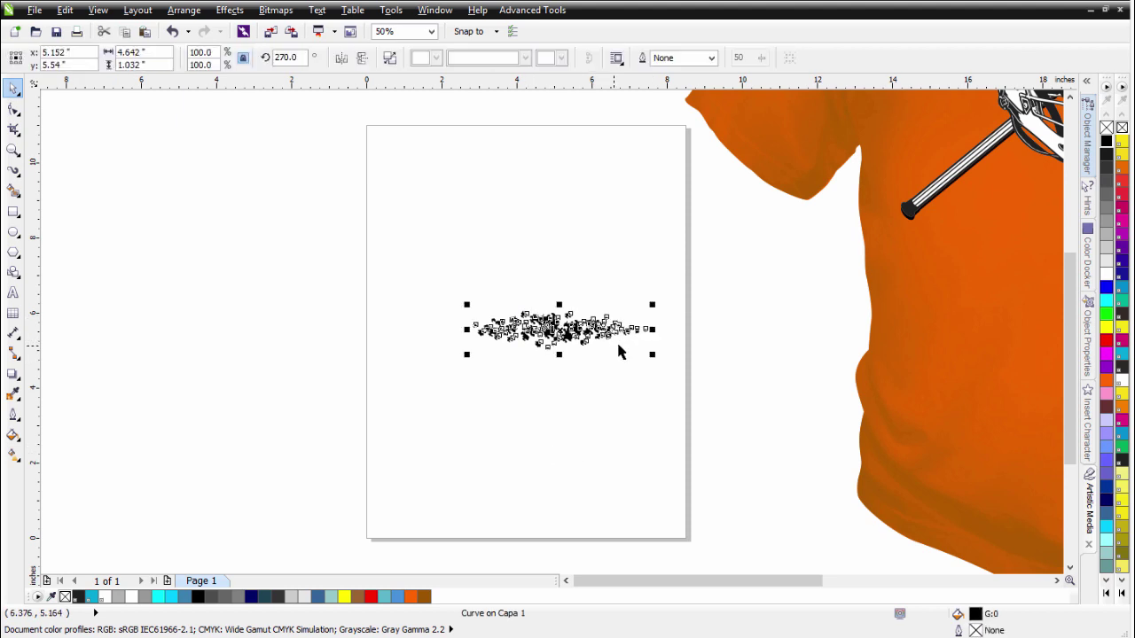
{"action": "left_click", "coordinate": [612, 332]}
{"action": "left_click_drag", "start_coordinate": [657, 329], "coordinate": [657, 328]}
{"action": "left_click", "coordinate": [608, 413]}
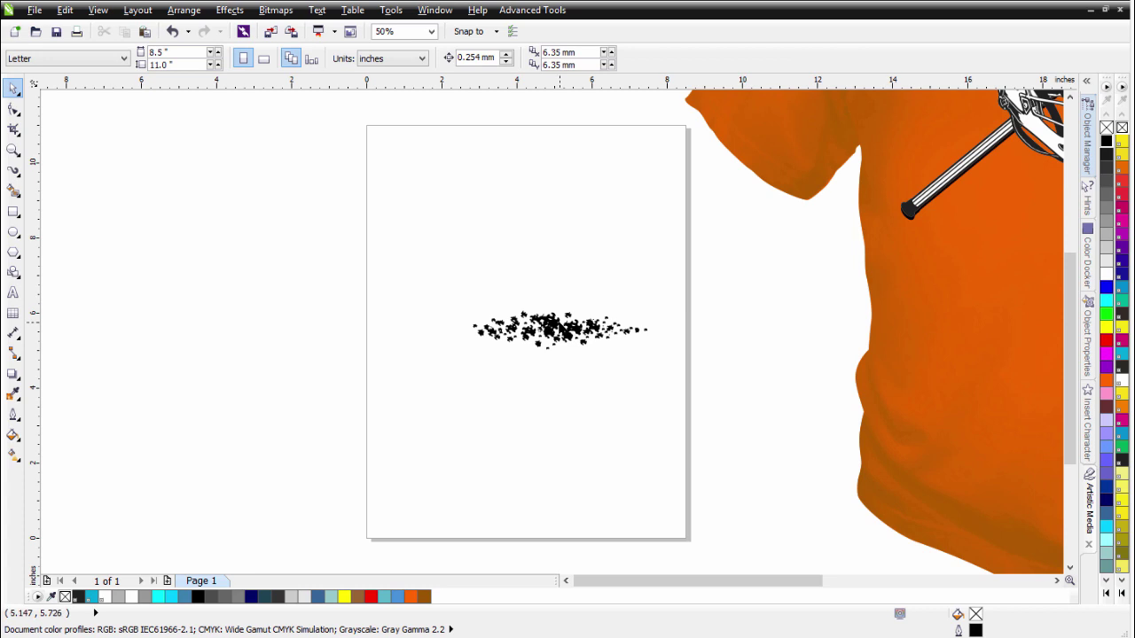
Add a copy of the splatter texture flipped horizontally and vertically, and move it inward so it overlaps the original.
{"action": "left_click_drag", "start_coordinate": [561, 329], "coordinate": [485, 329]}
{"action": "left_click", "coordinate": [342, 59]}
{"action": "left_click", "coordinate": [462, 440]}
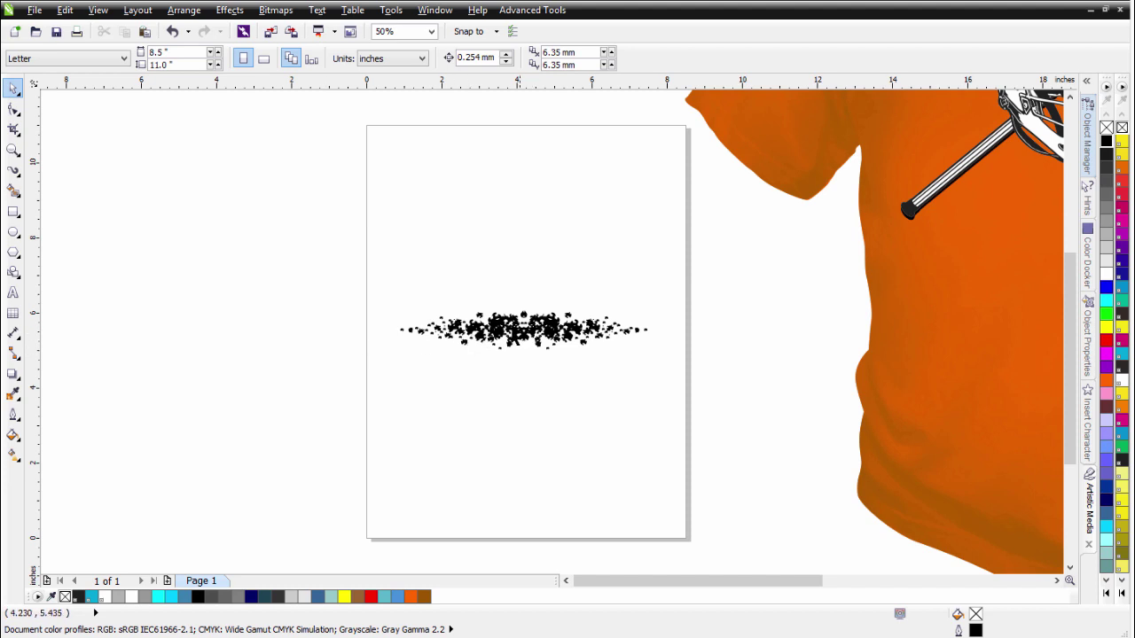
{"action": "left_click", "coordinate": [443, 328]}
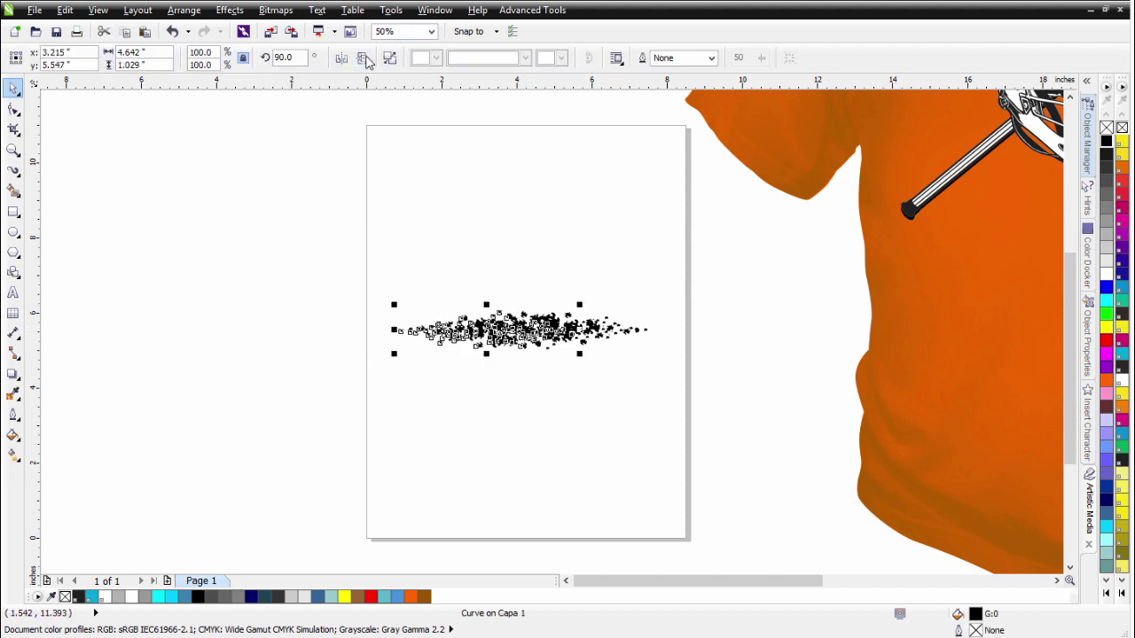
{"action": "left_click", "coordinate": [561, 411]}
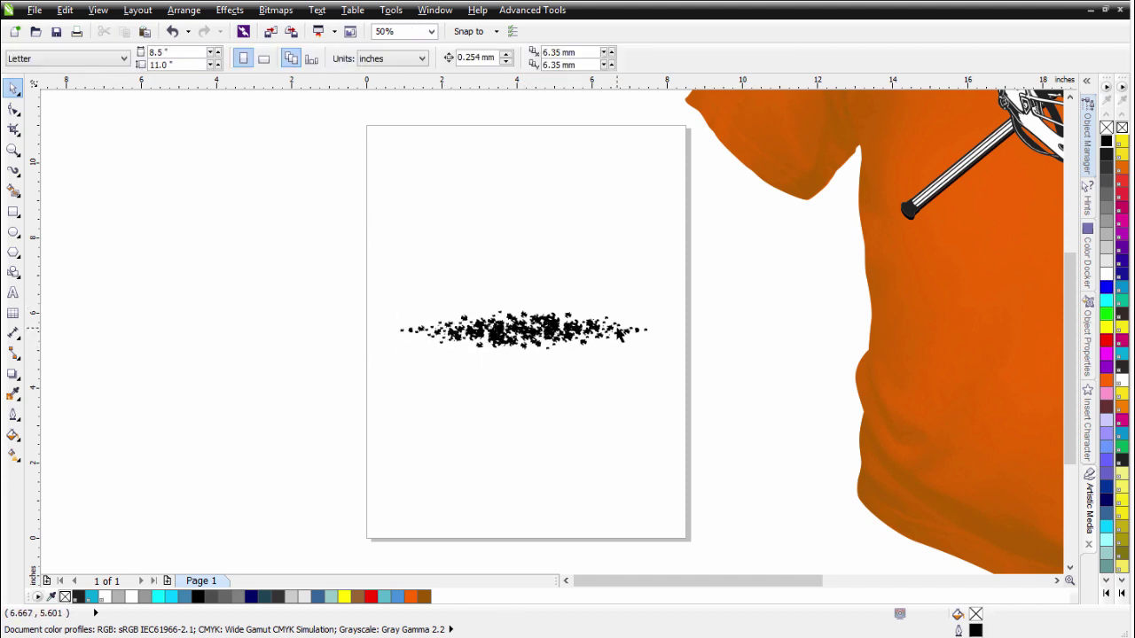
{"action": "left_click_drag", "start_coordinate": [502, 337], "coordinate": [528, 337]}
{"action": "left_click", "coordinate": [500, 403]}
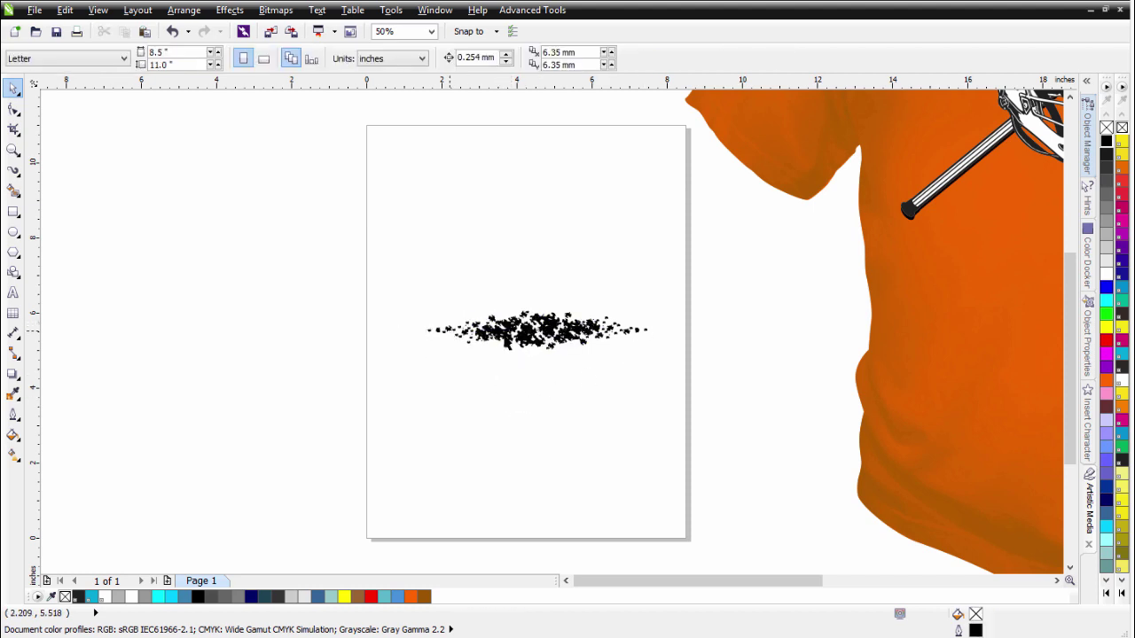
Select both splatter pieces and show the Artistic Media stroke library.
{"action": "key", "text": "ctrl+a"}
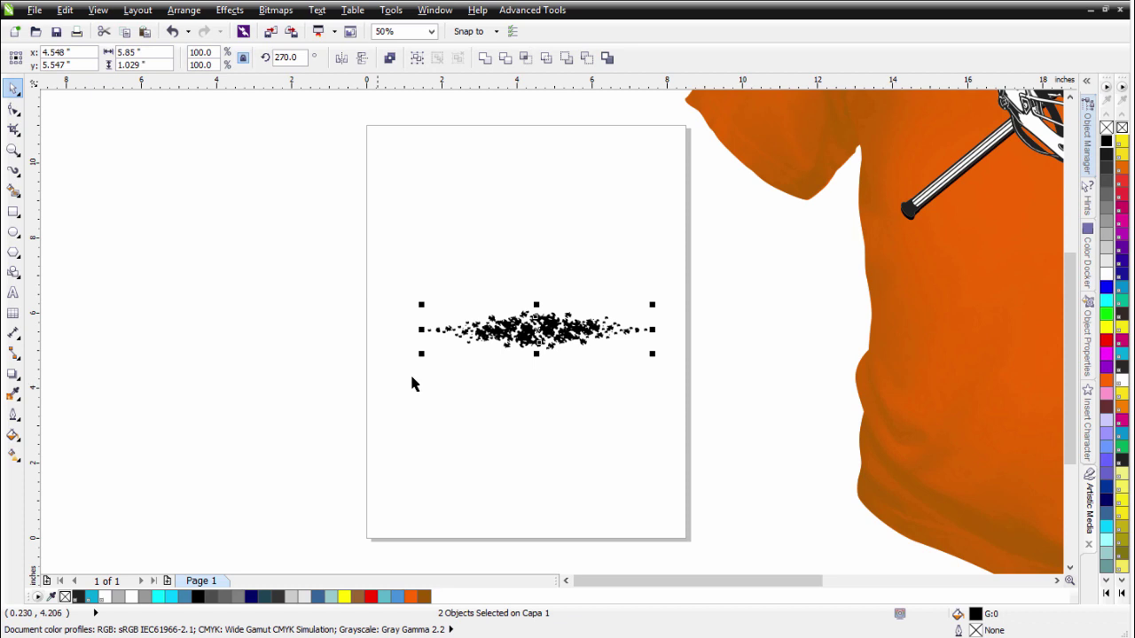
{"action": "left_click", "coordinate": [1090, 504]}
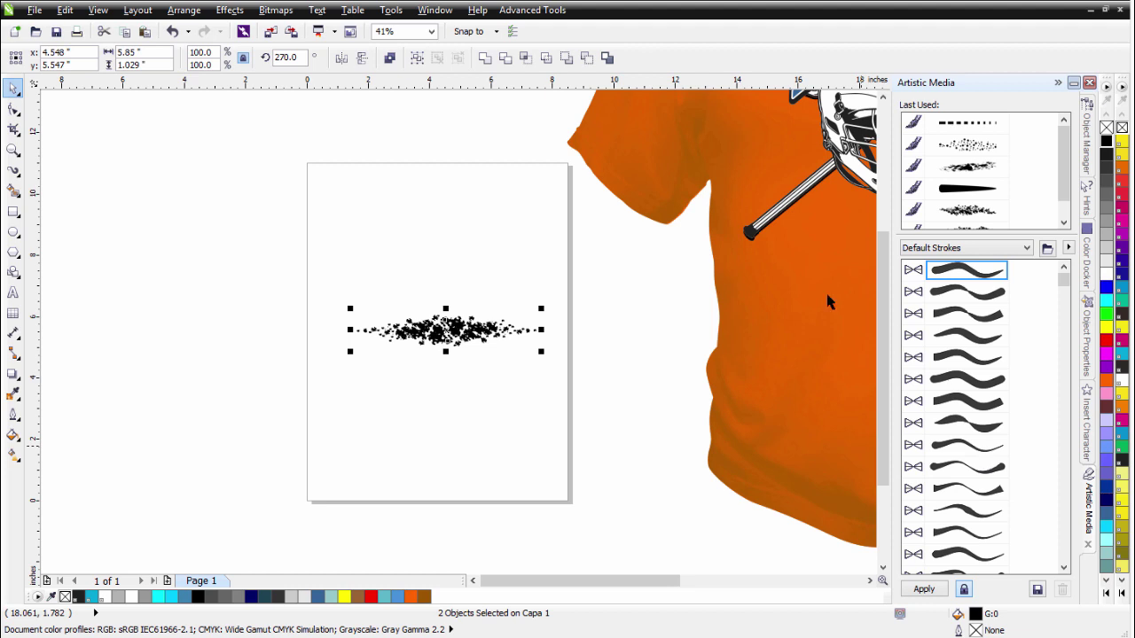
{"action": "key", "text": "Escape"}
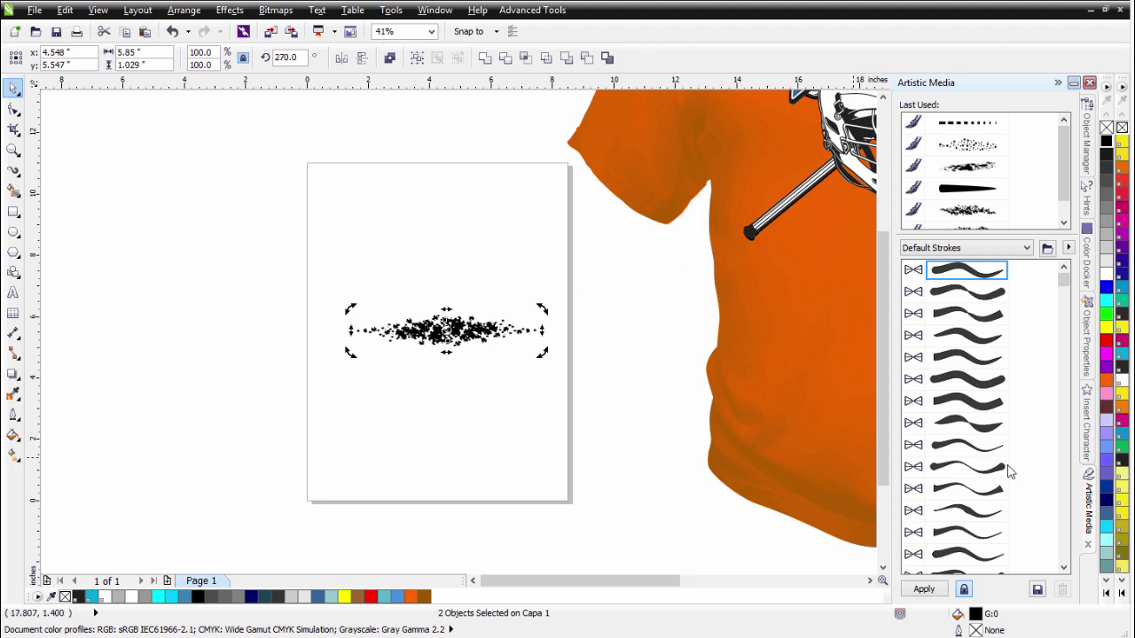
{"action": "left_click", "coordinate": [439, 10]}
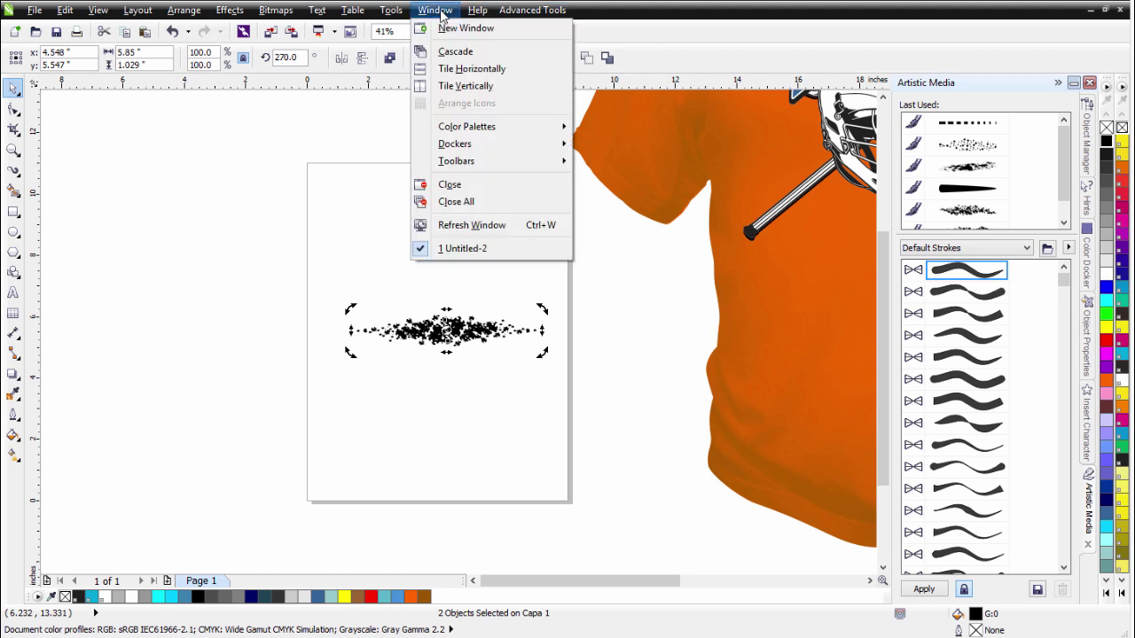
{"action": "mouse_move", "coordinate": [470, 145]}
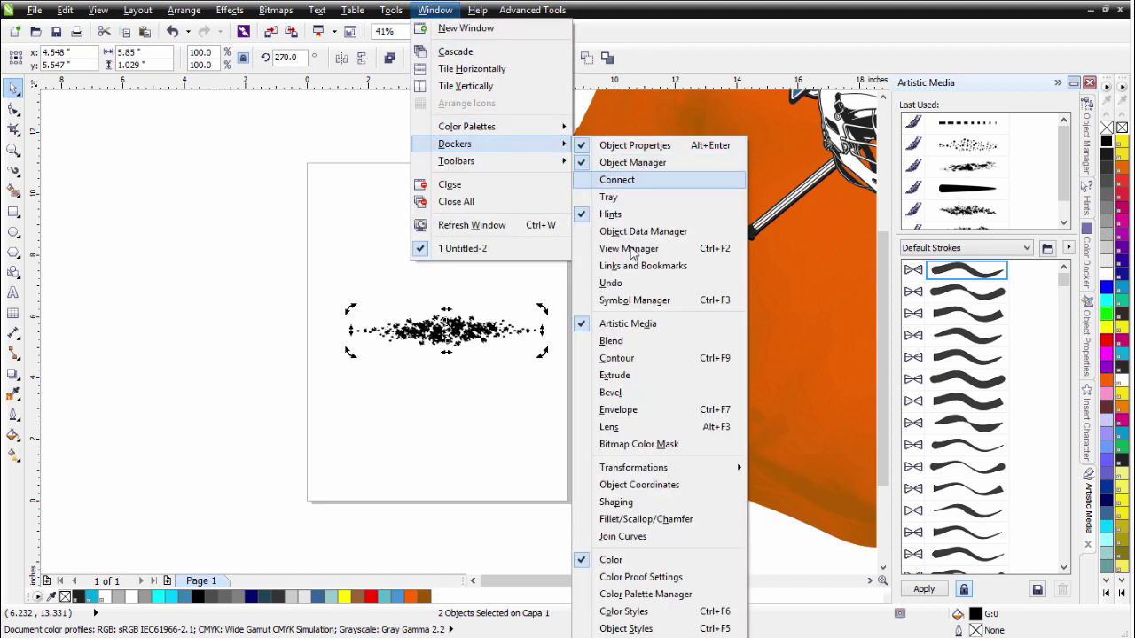
{"action": "left_click", "coordinate": [1057, 86]}
{"action": "left_click", "coordinate": [1057, 82]}
{"action": "mouse_move", "coordinate": [1089, 512]}
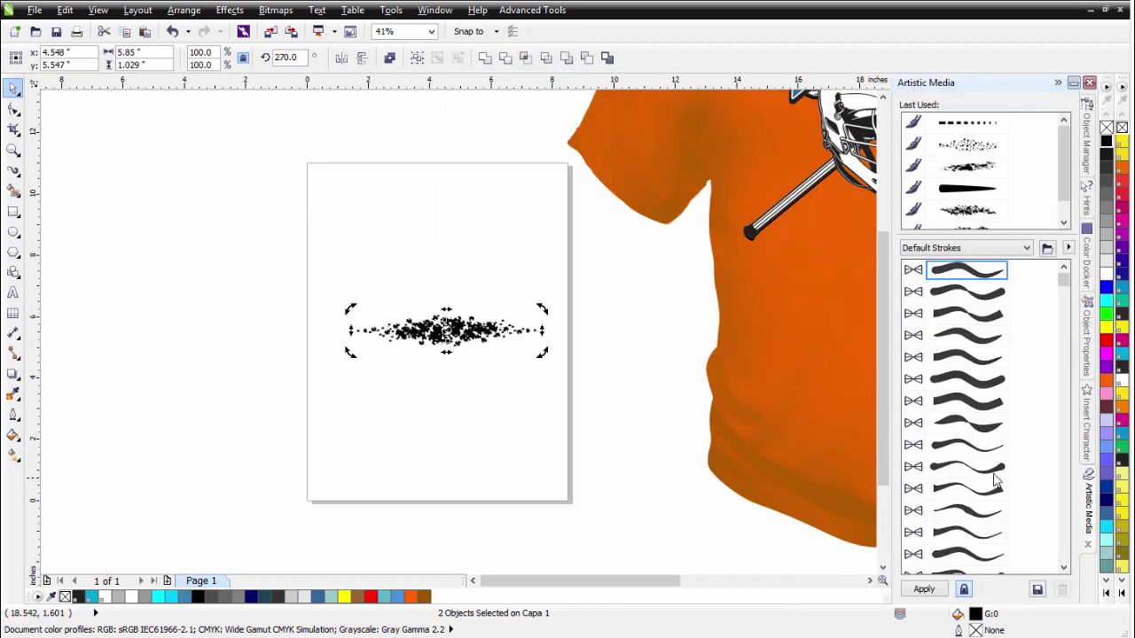
Create a new stroke of the Brushes kind from the two splatter pieces and save it as grungesplat.
{"action": "mouse_move", "coordinate": [448, 341]}
{"action": "left_mouse_down"}
{"action": "mouse_move", "coordinate": [909, 469]}
{"action": "mouse_move", "coordinate": [969, 462]}
{"action": "left_mouse_up"}
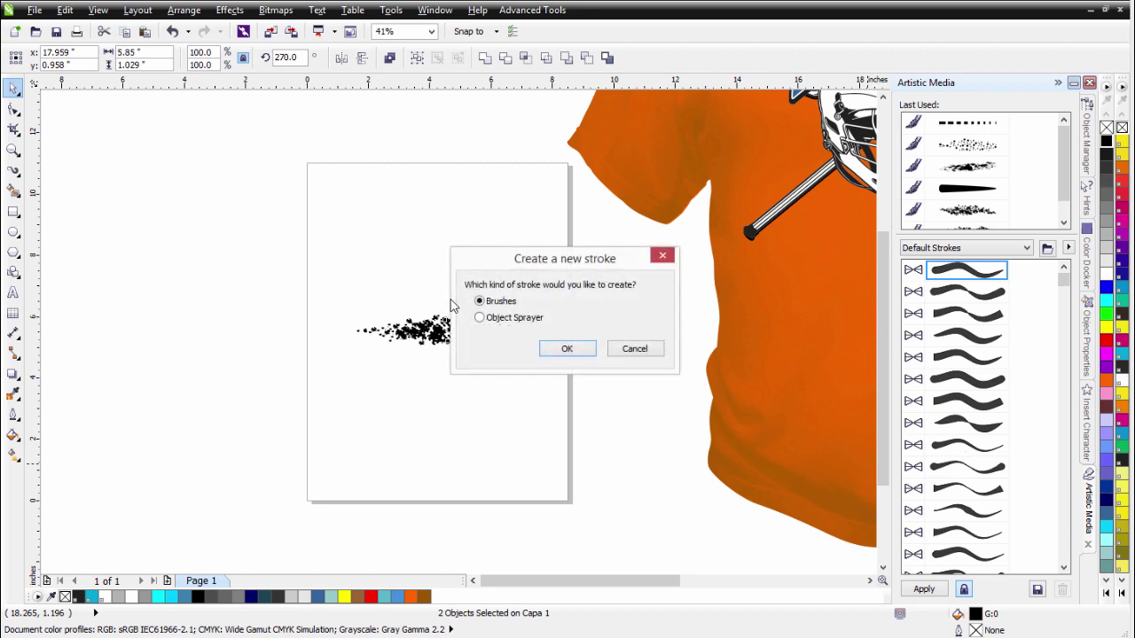
{"action": "left_click", "coordinate": [568, 349]}
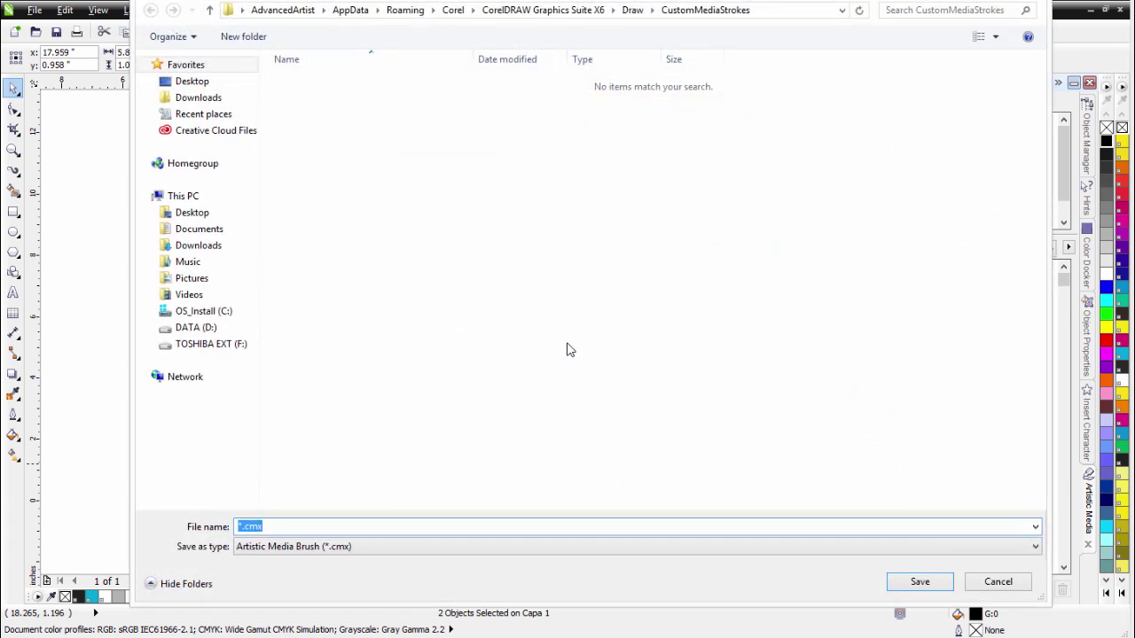
{"action": "left_click", "coordinate": [295, 526]}
{"action": "left_click_drag", "start_coordinate": [284, 529], "coordinate": [109, 515]}
{"action": "type", "text": "grungesplat"}
{"action": "left_click", "coordinate": [913, 581]}
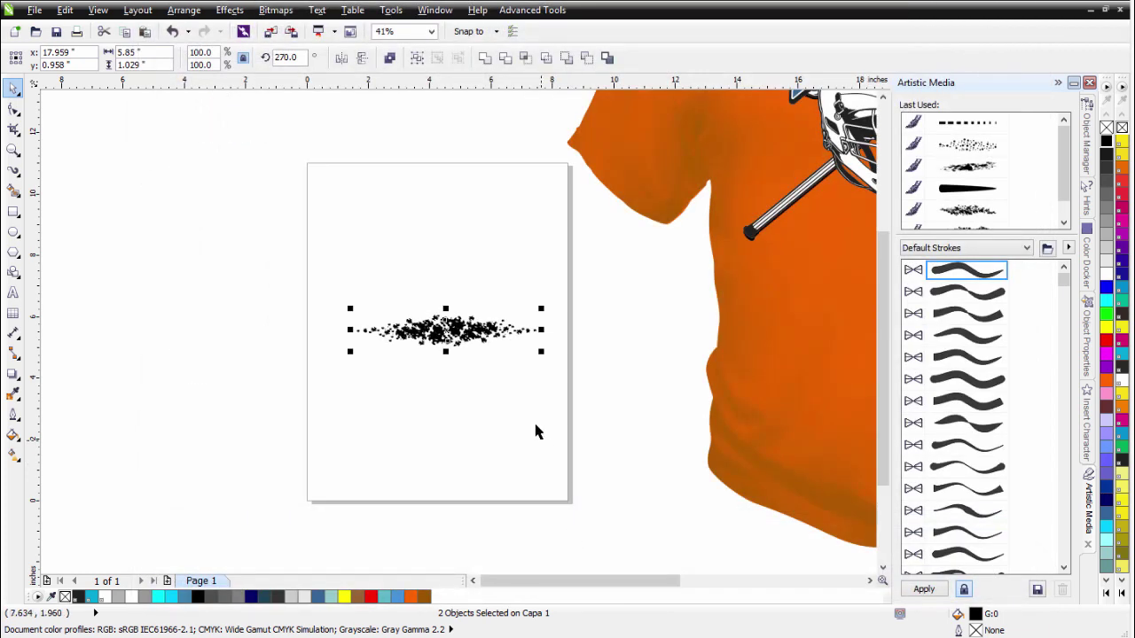
Delete the two splatter pieces from the page.
{"action": "left_click", "coordinate": [537, 342]}
{"action": "left_click_drag", "start_coordinate": [549, 258], "coordinate": [267, 430]}
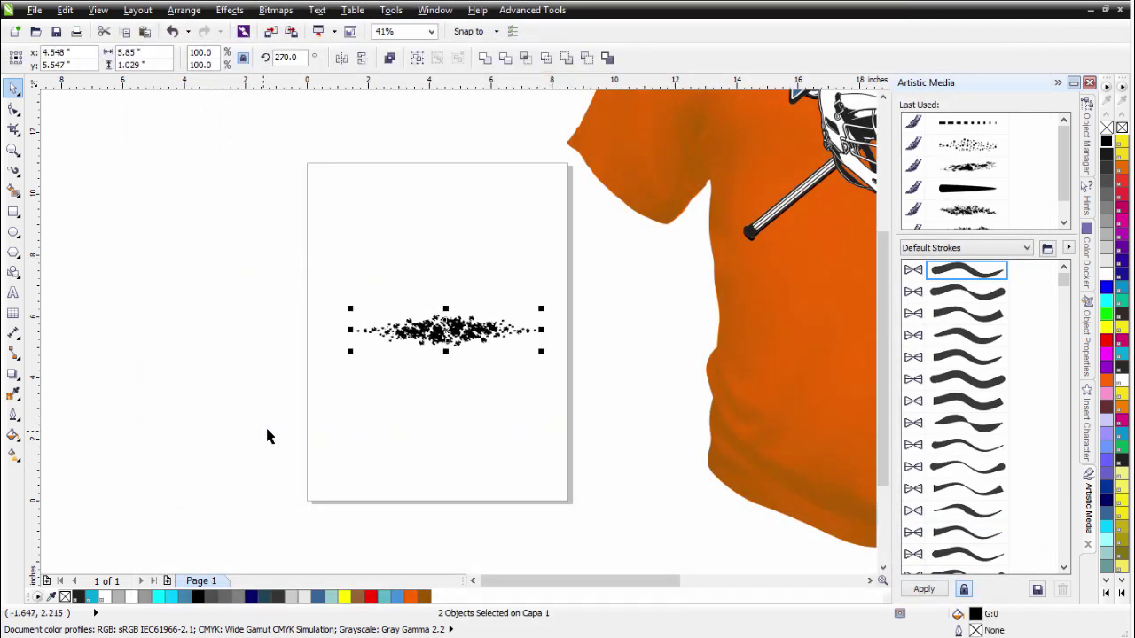
{"action": "left_click_drag", "start_coordinate": [467, 333], "coordinate": [260, 341]}
{"action": "key", "text": "Delete"}
Hide the preset and object sprayer strokes in the library and select the custom splatter brush at its end.
{"action": "mouse_move", "coordinate": [1064, 279]}
{"action": "left_mouse_down"}
{"action": "mouse_move", "coordinate": [1068, 568]}
{"action": "mouse_move", "coordinate": [1092, 443]}
{"action": "left_mouse_up"}
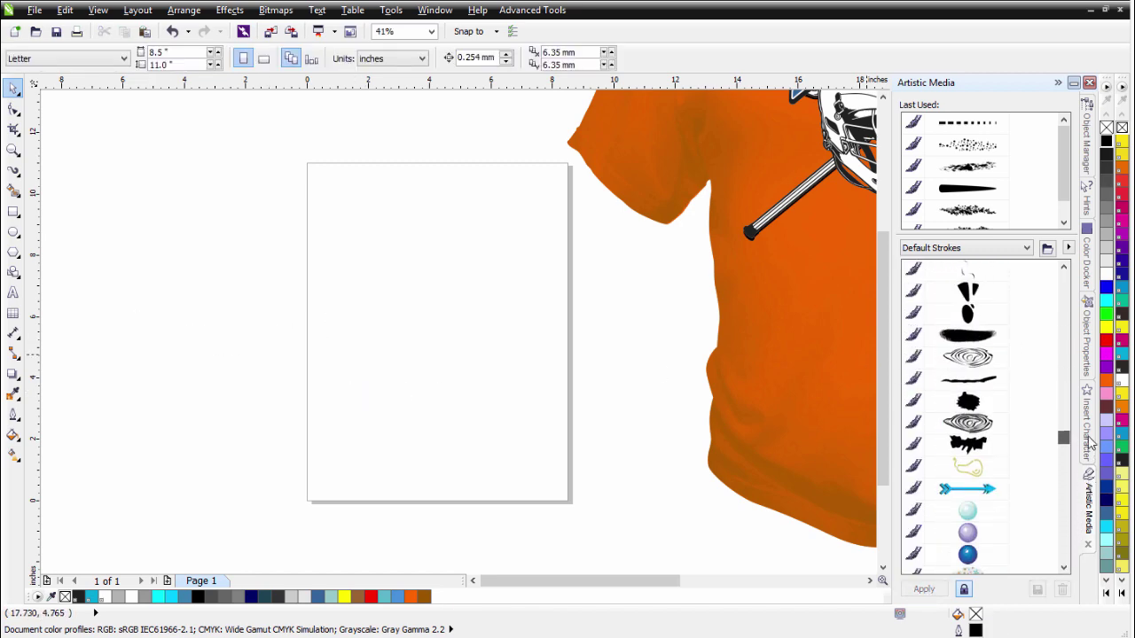
{"action": "left_click", "coordinate": [1068, 247]}
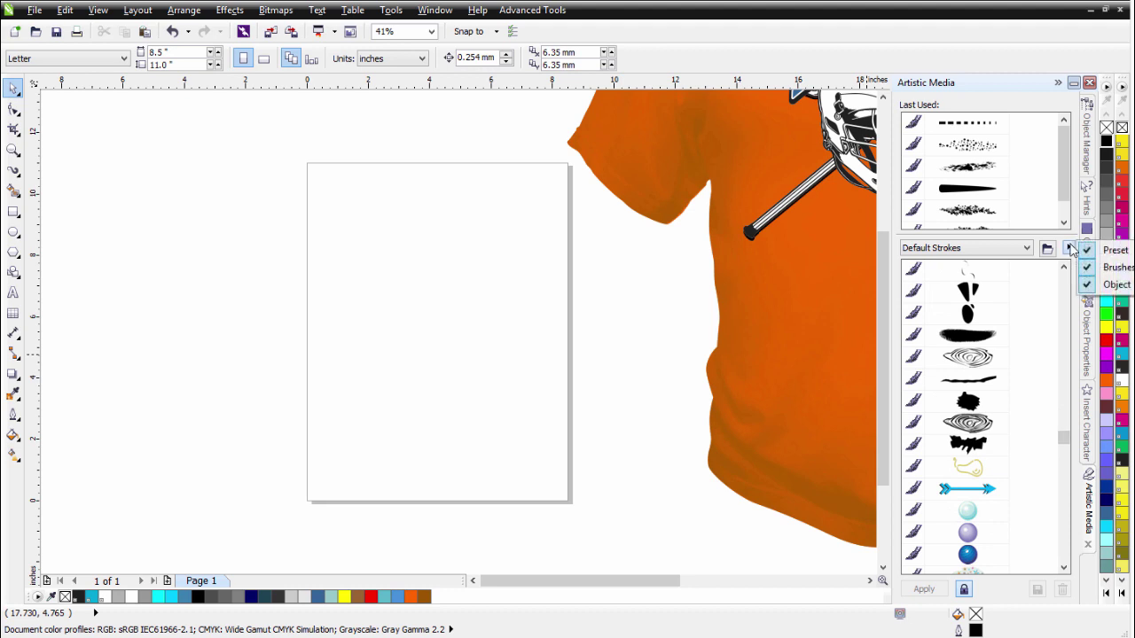
{"action": "left_click", "coordinate": [1087, 250]}
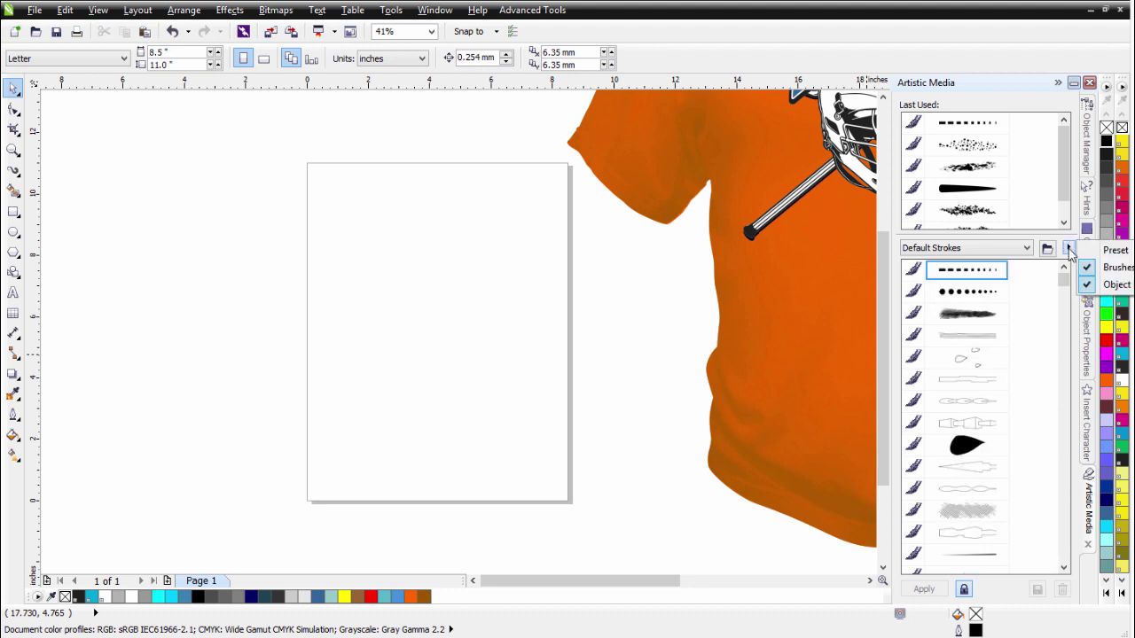
{"action": "left_click", "coordinate": [1086, 275]}
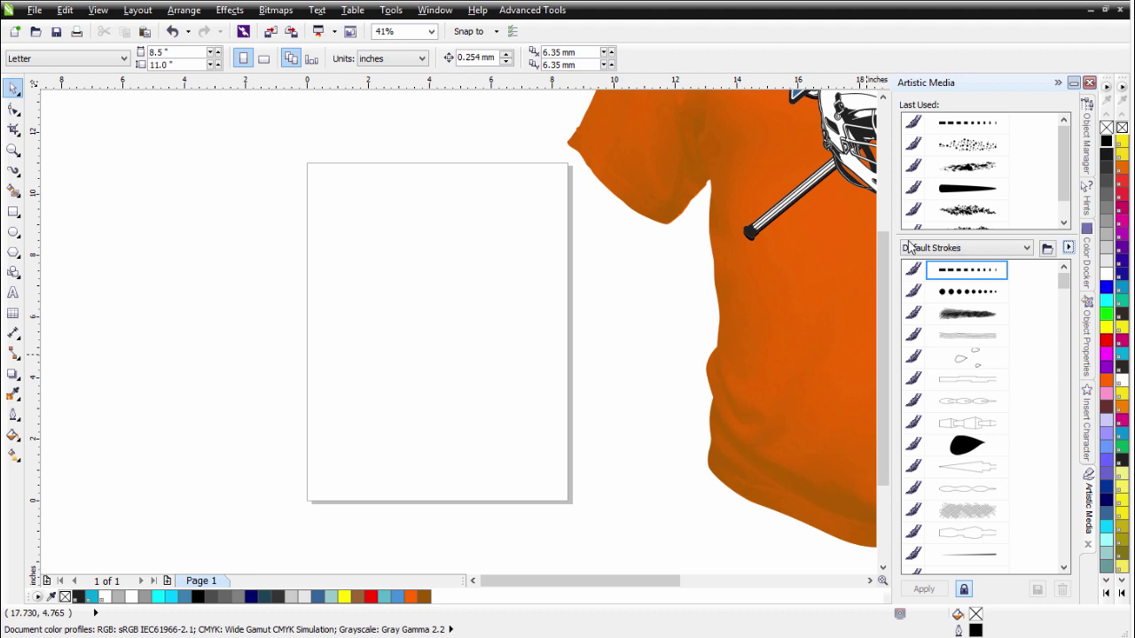
{"action": "mouse_move", "coordinate": [1065, 282]}
{"action": "left_mouse_down"}
{"action": "mouse_move", "coordinate": [1078, 583]}
{"action": "mouse_move", "coordinate": [981, 572]}
{"action": "left_mouse_up"}
{"action": "left_click", "coordinate": [982, 557]}
Draw a wavy Artistic Media brush stroke, 1.28" wide, from beyond the page's left edge toward its lower right.
{"action": "left_click", "coordinate": [14, 170]}
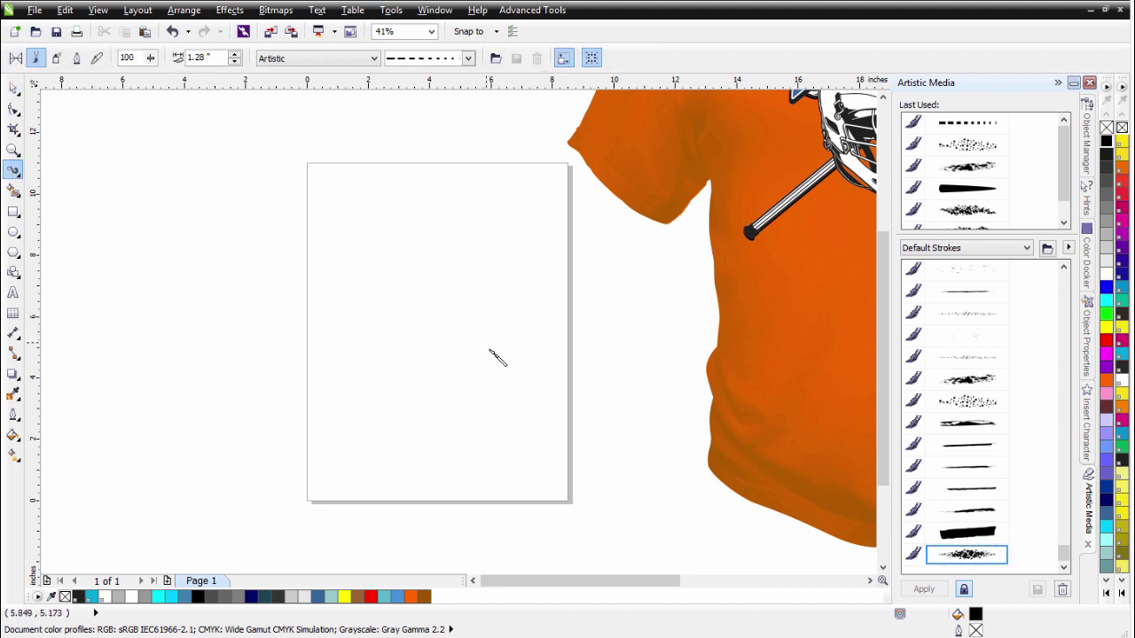
{"action": "left_click", "coordinate": [968, 554]}
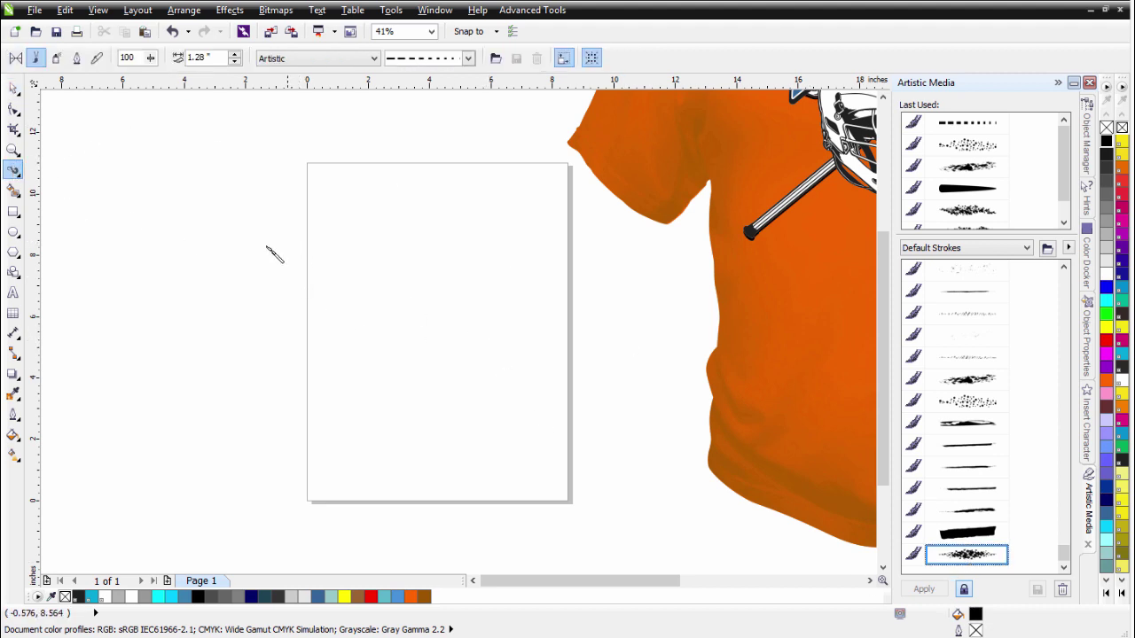
{"action": "mouse_move", "coordinate": [251, 245]}
{"action": "left_mouse_down"}
{"action": "mouse_move", "coordinate": [295, 251]}
{"action": "mouse_move", "coordinate": [337, 324]}
{"action": "mouse_move", "coordinate": [387, 343]}
{"action": "mouse_move", "coordinate": [457, 327]}
{"action": "mouse_move", "coordinate": [488, 336]}
{"action": "mouse_move", "coordinate": [537, 406]}
{"action": "left_mouse_up"}
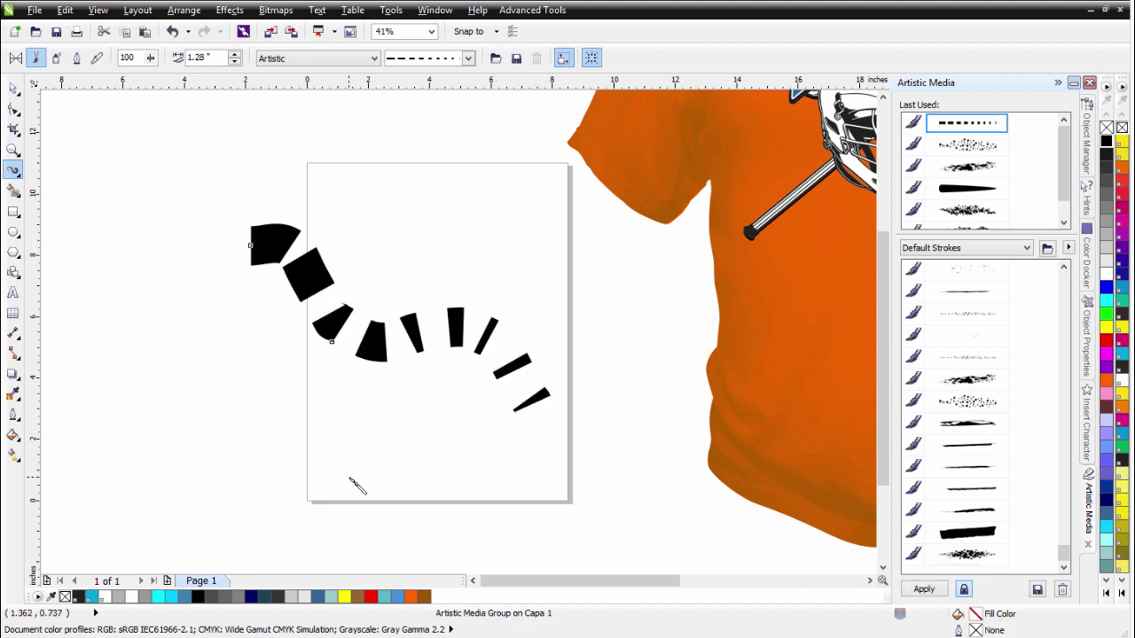
Apply the custom splatter brush to the wavy stroke and paint a second, S-shaped stroke beside the page's left edge.
{"action": "left_click", "coordinate": [468, 58]}
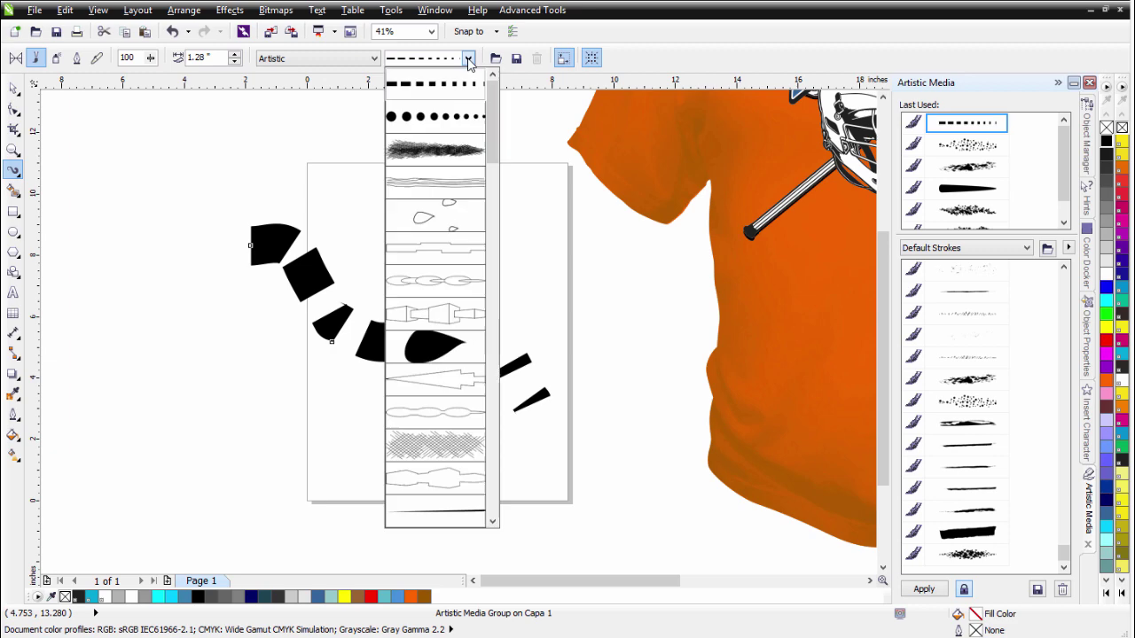
{"action": "mouse_move", "coordinate": [489, 109]}
{"action": "left_mouse_down"}
{"action": "mouse_move", "coordinate": [501, 485]}
{"action": "mouse_move", "coordinate": [517, 241]}
{"action": "mouse_move", "coordinate": [507, 89]}
{"action": "left_mouse_up"}
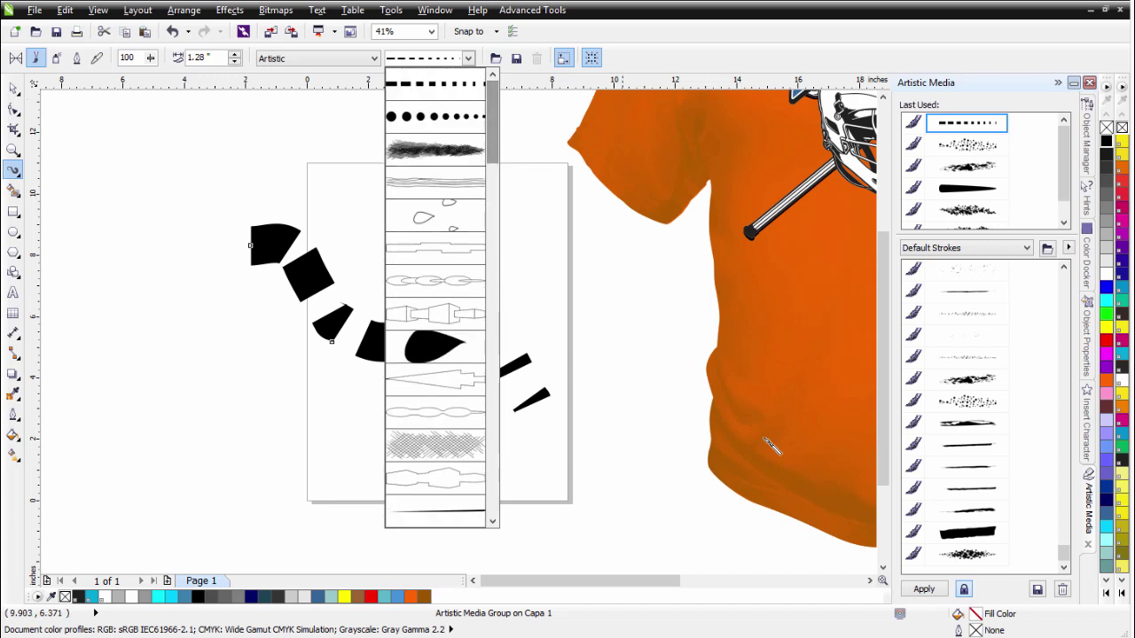
{"action": "left_click", "coordinate": [958, 558]}
{"action": "left_click", "coordinate": [958, 559]}
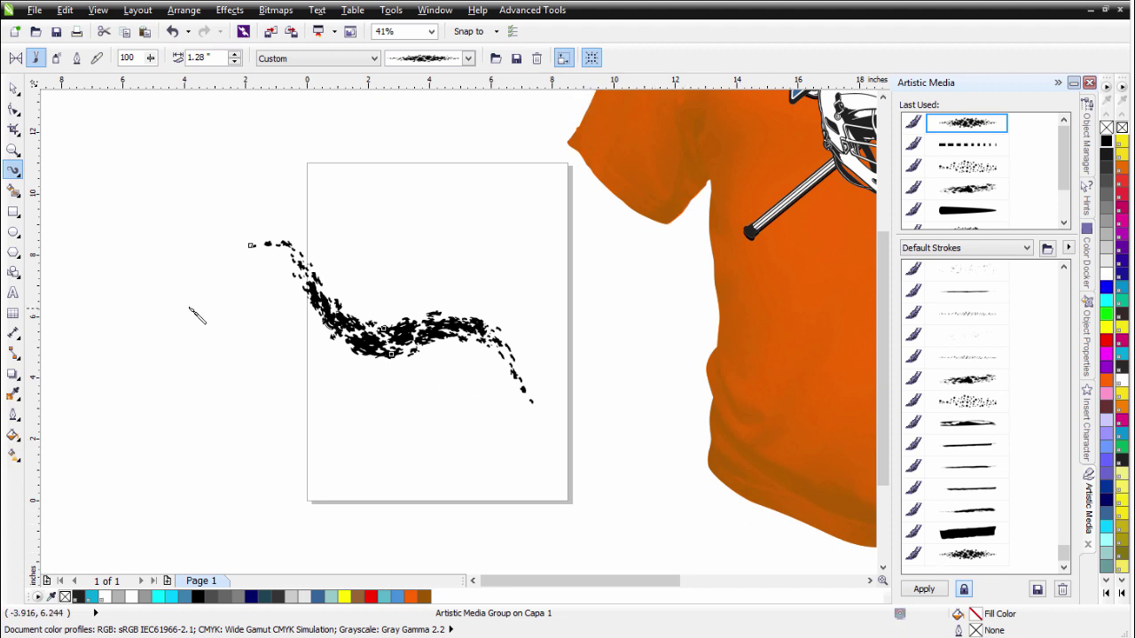
{"action": "mouse_move", "coordinate": [187, 248]}
{"action": "left_mouse_down"}
{"action": "mouse_move", "coordinate": [179, 312]}
{"action": "mouse_move", "coordinate": [197, 357]}
{"action": "left_mouse_up"}
{"action": "left_click_drag", "start_coordinate": [195, 450], "coordinate": [176, 476]}
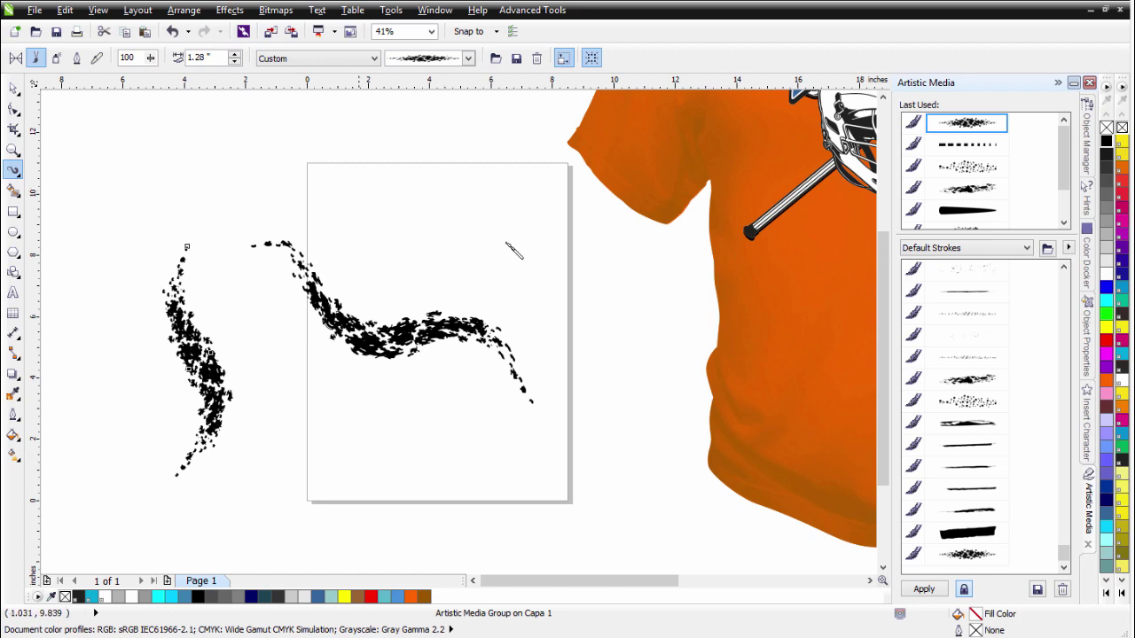
Paint a curved splatter stroke along the left side of the first shirt's helmet and shift it slightly toward the helmet.
{"action": "scroll", "coordinate": [700, 190], "scroll_direction": "down", "scroll_amount": 2}
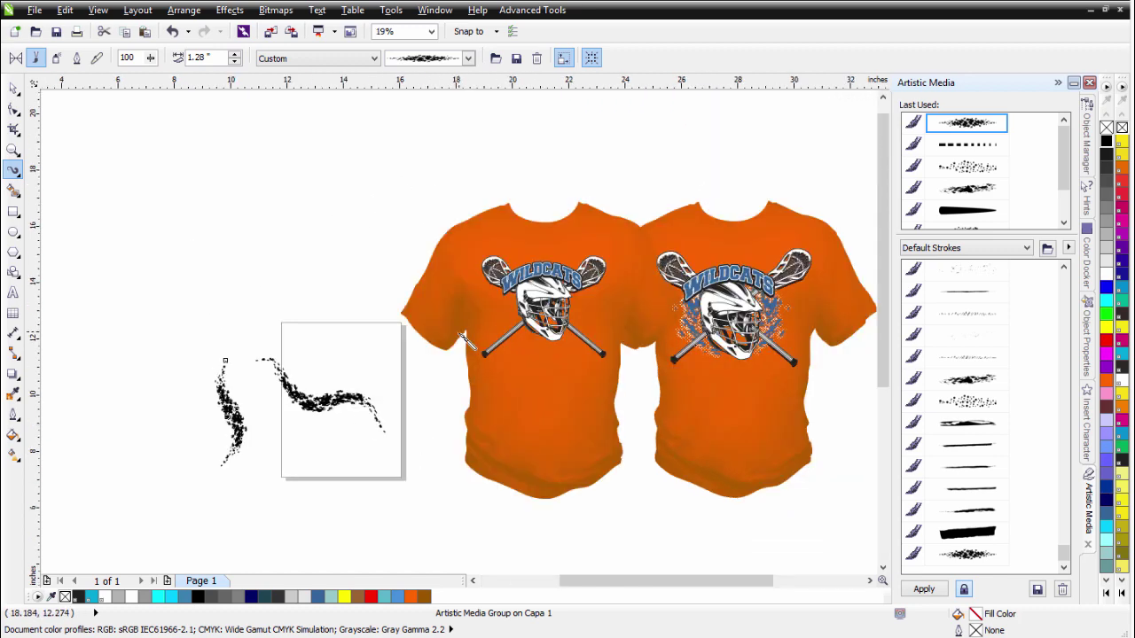
{"action": "scroll", "coordinate": [462, 341], "scroll_direction": "up", "scroll_amount": 1}
{"action": "scroll", "coordinate": [462, 342], "scroll_direction": "up", "scroll_amount": 2}
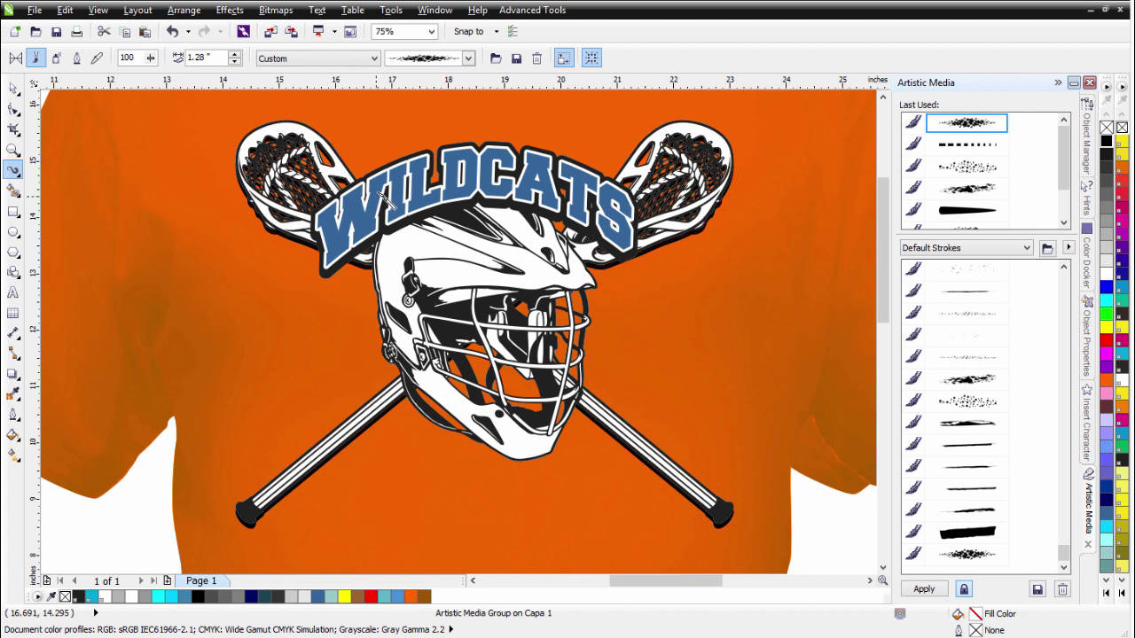
{"action": "mouse_move", "coordinate": [365, 235]}
{"action": "left_mouse_down"}
{"action": "mouse_move", "coordinate": [335, 306]}
{"action": "mouse_move", "coordinate": [343, 338]}
{"action": "mouse_move", "coordinate": [402, 422]}
{"action": "mouse_move", "coordinate": [463, 448]}
{"action": "left_mouse_up"}
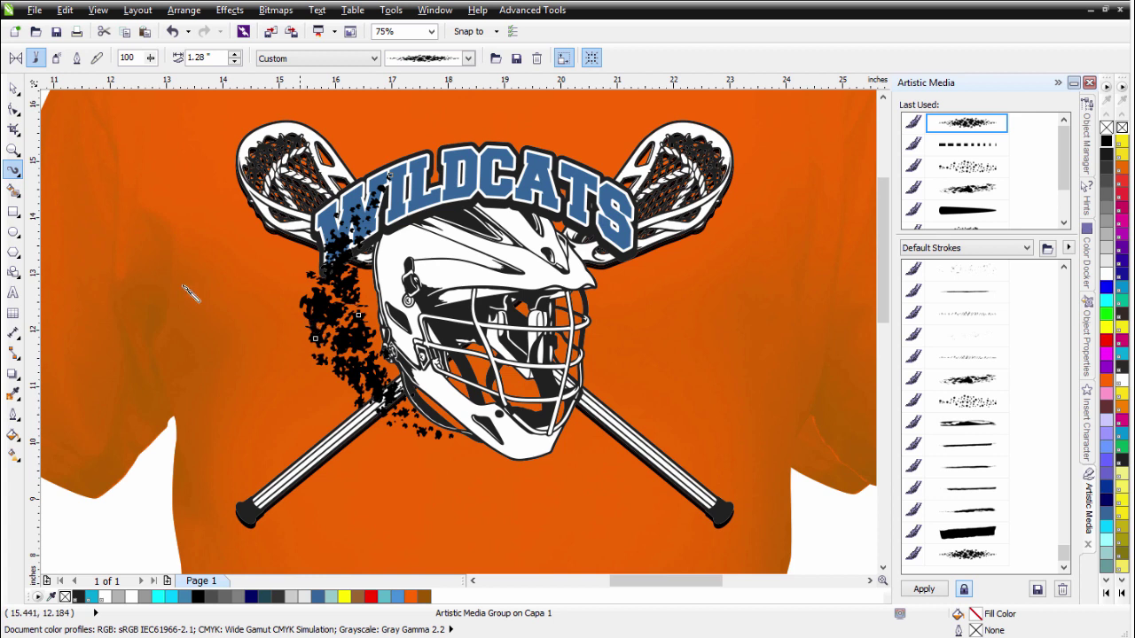
{"action": "left_click", "coordinate": [14, 89]}
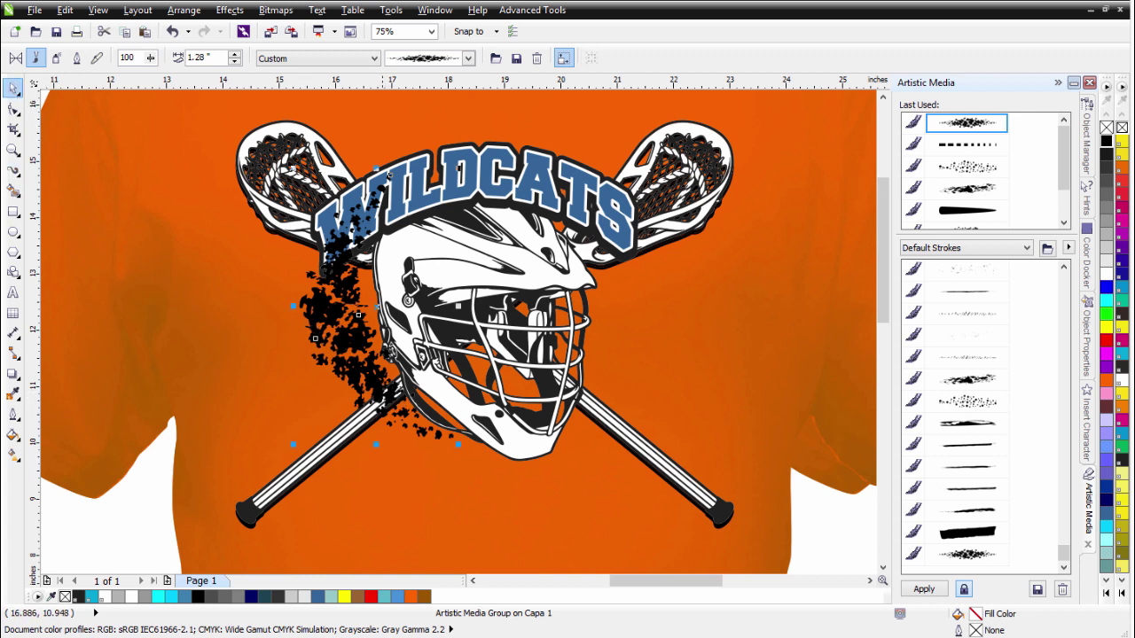
{"action": "left_click_drag", "start_coordinate": [387, 175], "coordinate": [402, 182]}
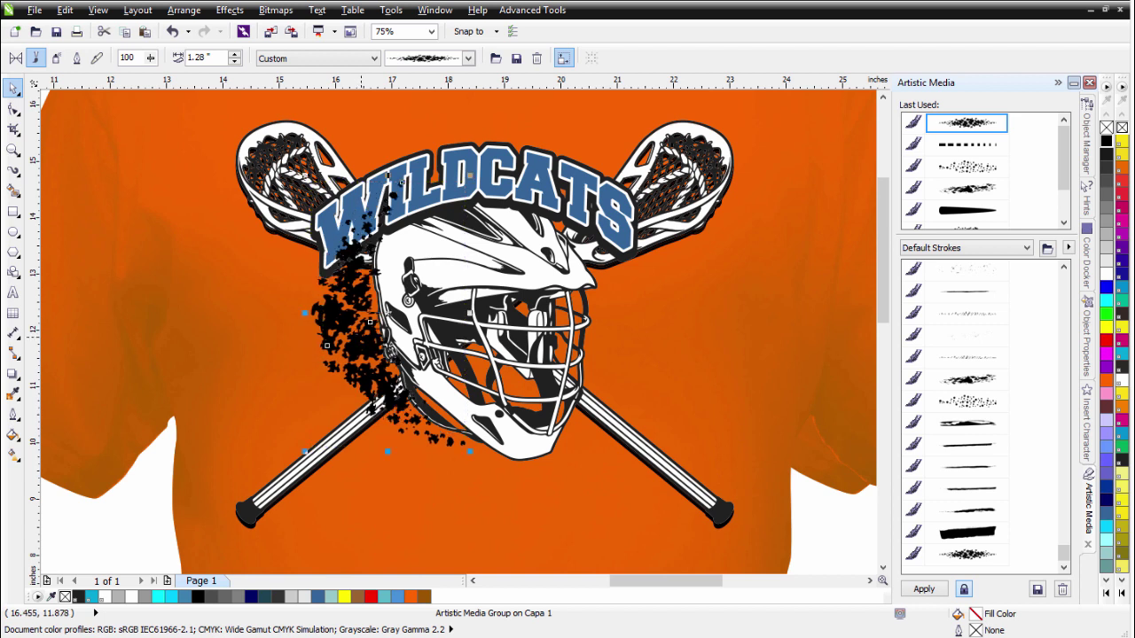
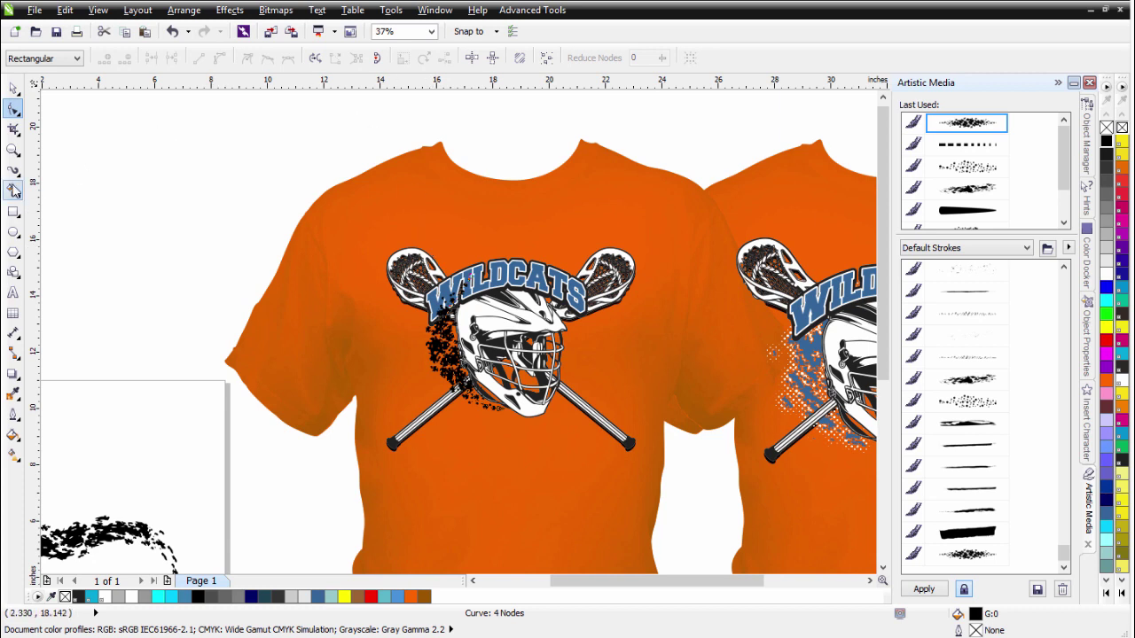
Paint two splatter strokes in the empty area above the page, one folded sharply back on itself and one gently winding.
{"action": "left_click", "coordinate": [14, 170]}
{"action": "mouse_move", "coordinate": [109, 237]}
{"action": "left_mouse_down"}
{"action": "mouse_move", "coordinate": [144, 190]}
{"action": "mouse_move", "coordinate": [147, 278]}
{"action": "left_mouse_up"}
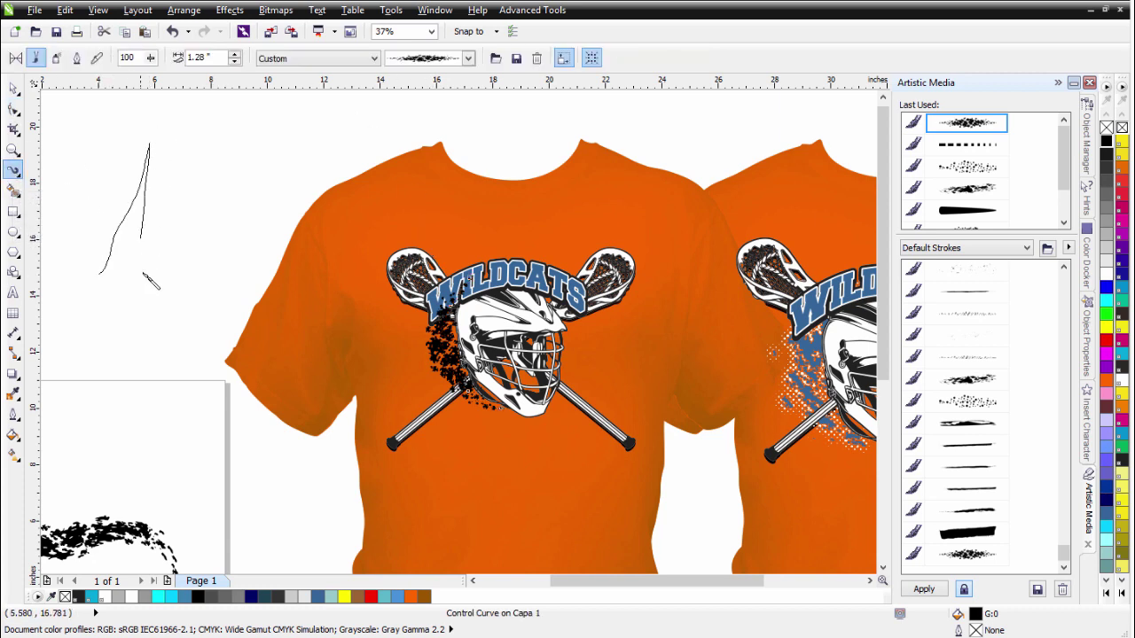
{"action": "scroll", "coordinate": [141, 213], "scroll_direction": "up", "scroll_amount": 2}
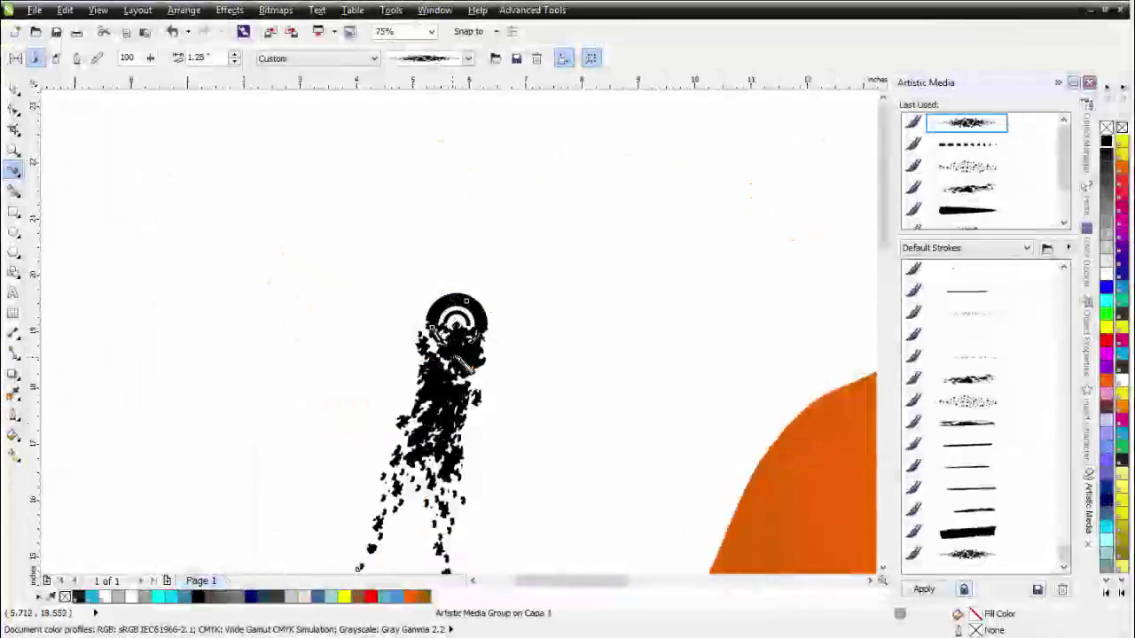
{"action": "scroll", "coordinate": [461, 324], "scroll_direction": "down", "scroll_amount": 2}
{"action": "mouse_move", "coordinate": [303, 397]}
{"action": "left_mouse_down"}
{"action": "mouse_move", "coordinate": [308, 321]}
{"action": "mouse_move", "coordinate": [336, 290]}
{"action": "mouse_move", "coordinate": [383, 296]}
{"action": "mouse_move", "coordinate": [454, 216]}
{"action": "mouse_move", "coordinate": [494, 219]}
{"action": "mouse_move", "coordinate": [564, 175]}
{"action": "left_mouse_up"}
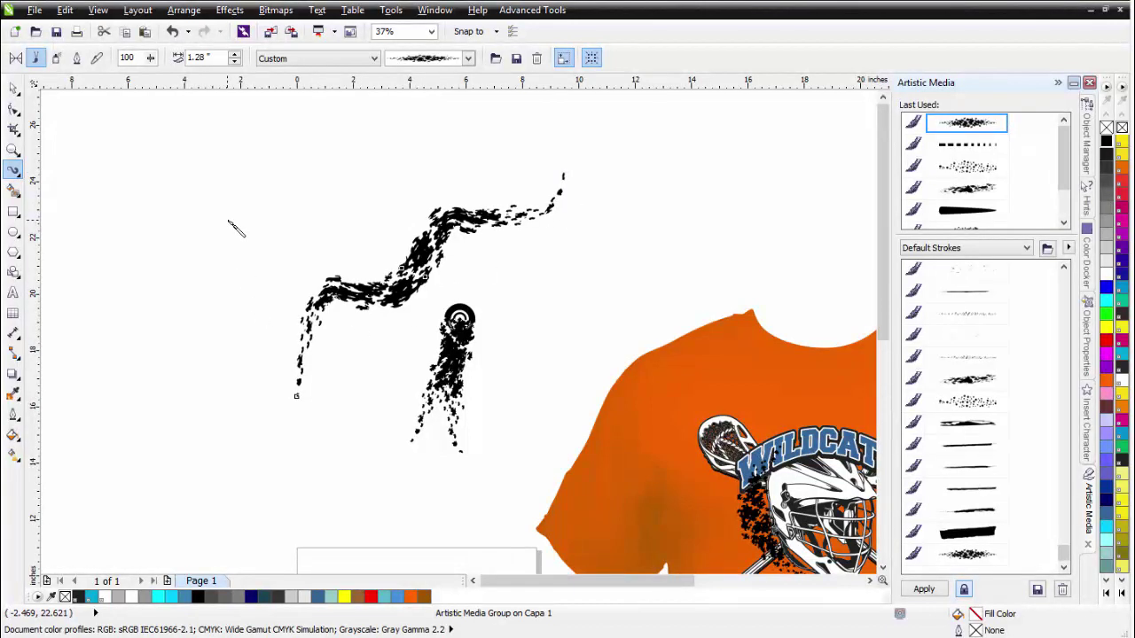
{"action": "left_click", "coordinate": [14, 89]}
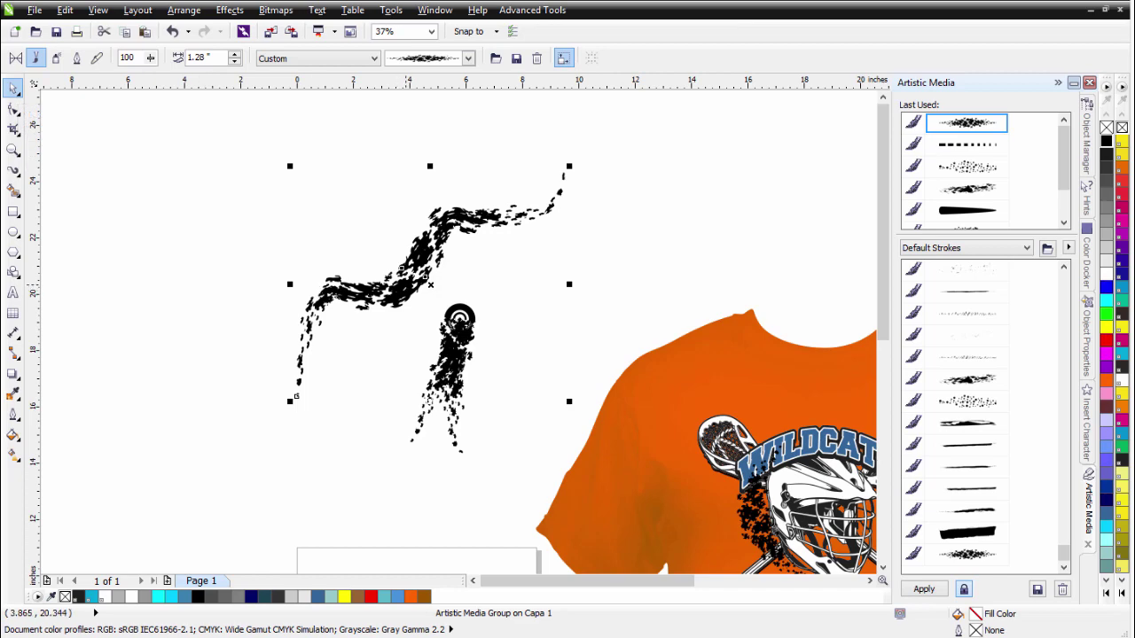
Delete four intermediate nodes from the gently winding splatter stroke's path above the page to smooth its shape.
{"action": "left_click", "coordinate": [14, 108]}
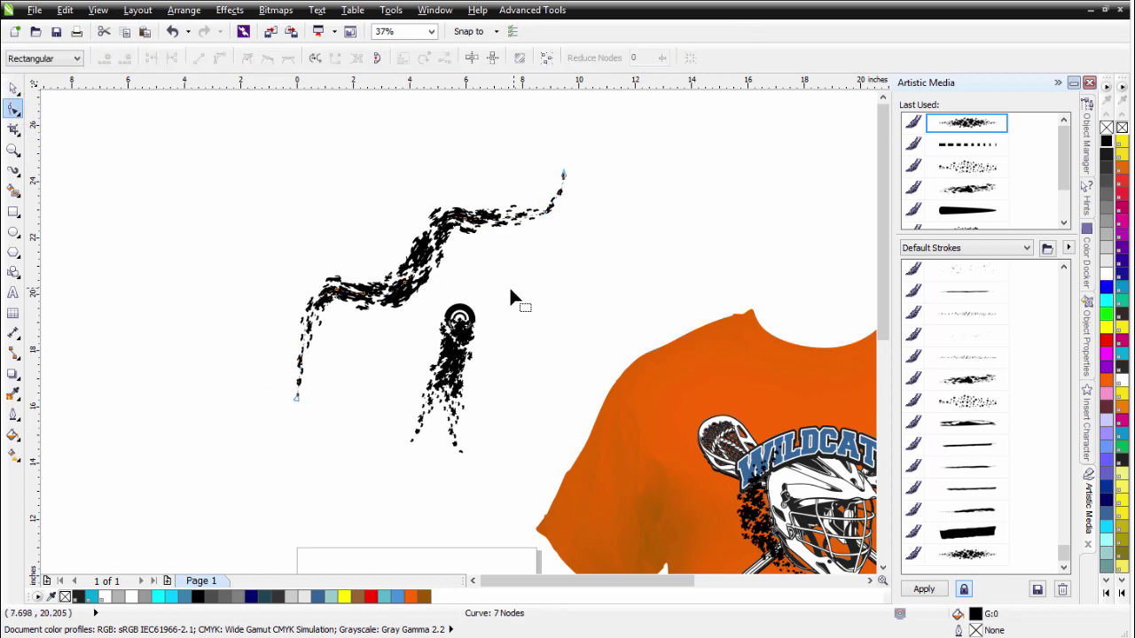
{"action": "scroll", "coordinate": [360, 283], "scroll_direction": "up", "scroll_amount": 3}
{"action": "left_click_drag", "start_coordinate": [324, 285], "coordinate": [526, 446]}
{"action": "key", "text": "Delete"}
{"action": "scroll", "coordinate": [372, 352], "scroll_direction": "down", "scroll_amount": 2}
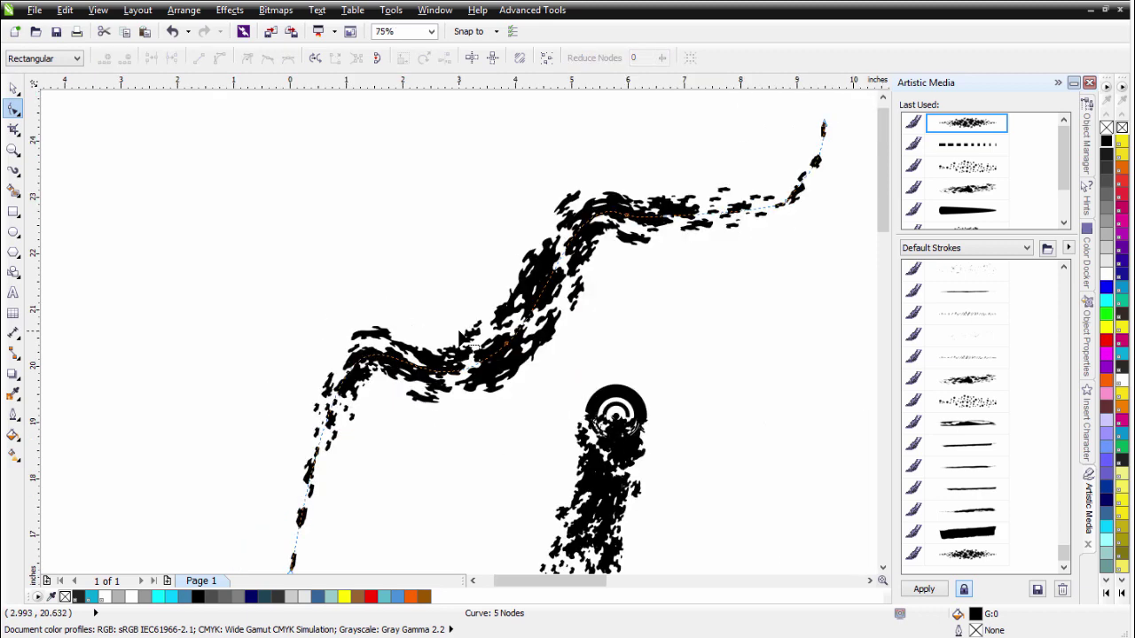
{"action": "left_click_drag", "start_coordinate": [640, 237], "coordinate": [656, 237]}
{"action": "key", "text": "Delete"}
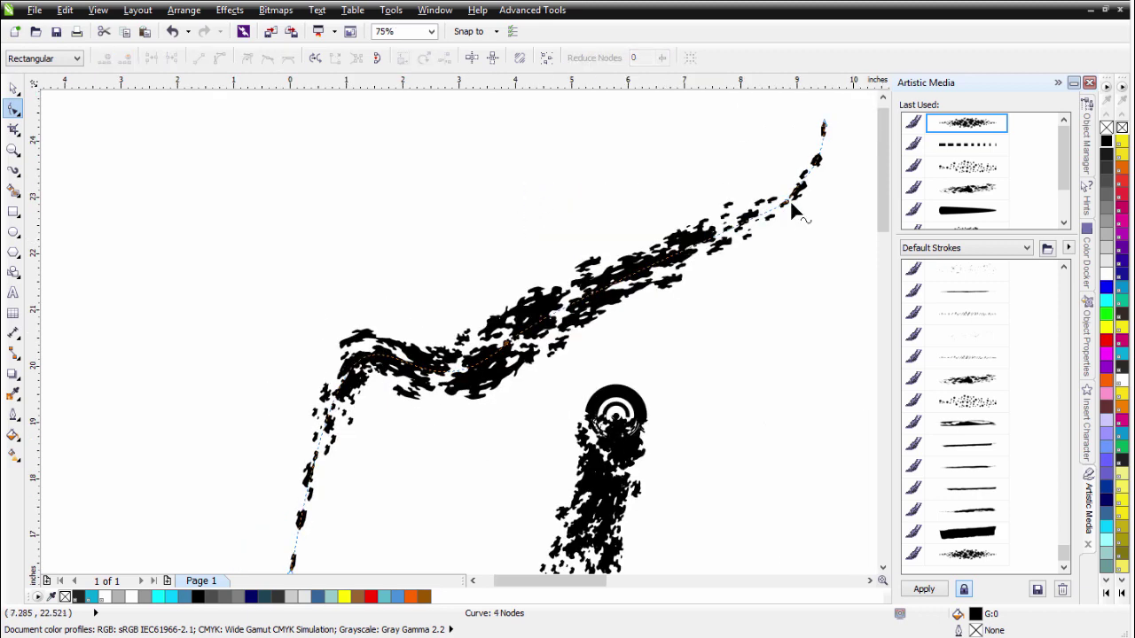
{"action": "left_click_drag", "start_coordinate": [752, 169], "coordinate": [804, 231]}
{"action": "key", "text": "Delete"}
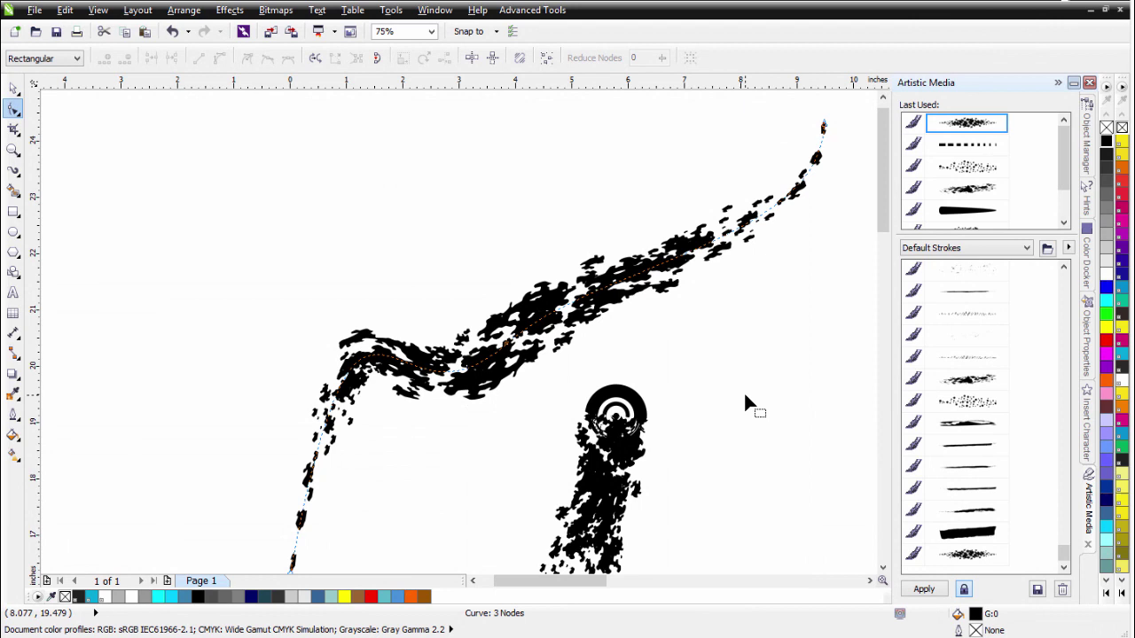
{"action": "scroll", "coordinate": [743, 391], "scroll_direction": "down", "scroll_amount": 2}
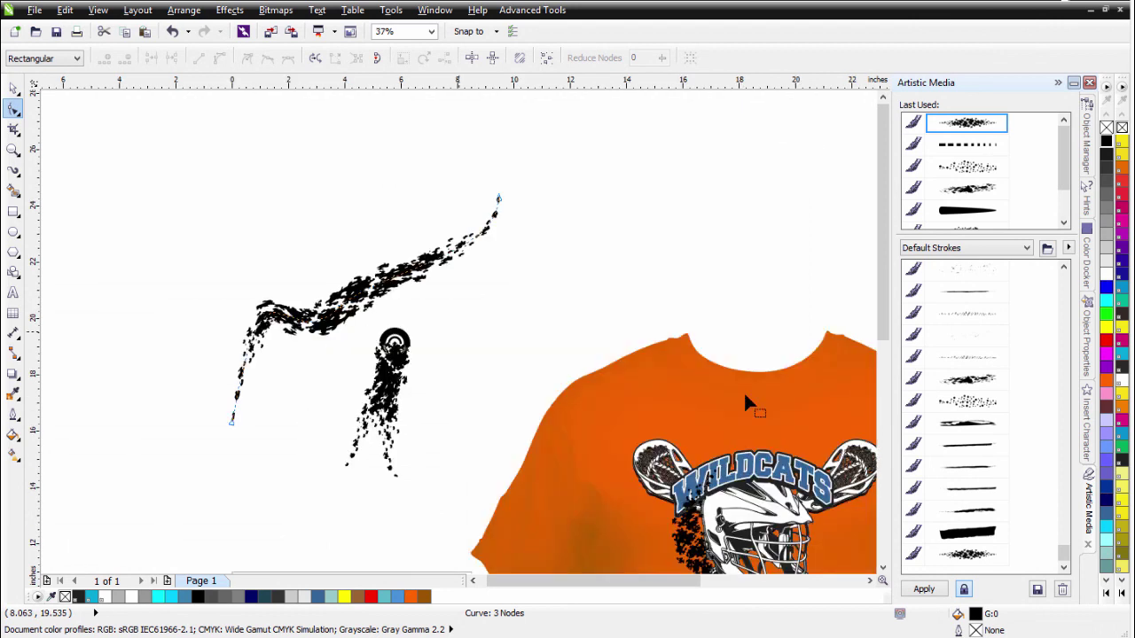
Delete both test splatter strokes from the empty area above the page.
{"action": "left_click", "coordinate": [13, 87]}
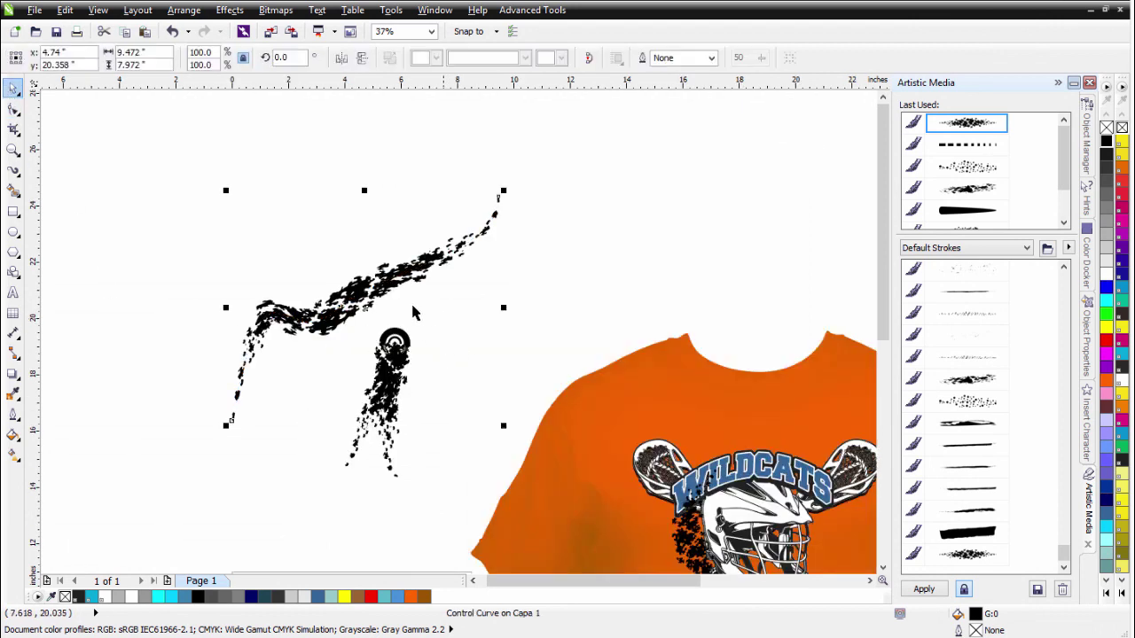
{"action": "key", "text": "Delete"}
{"action": "left_click", "coordinate": [382, 372]}
{"action": "key", "text": "Delete"}
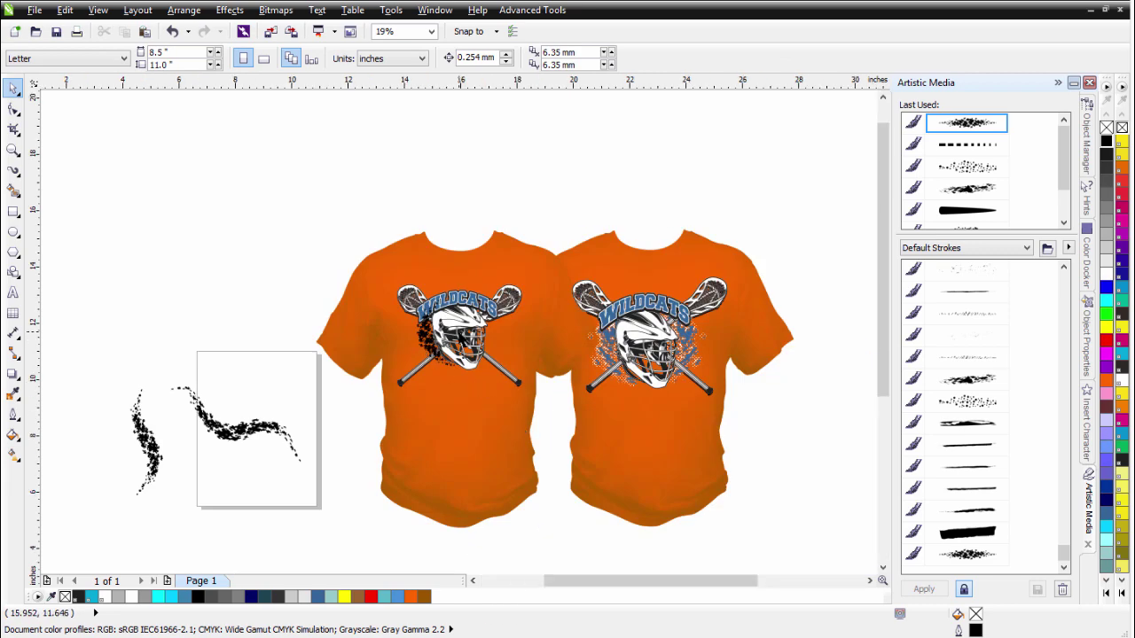
Move the splatter stroke beside the first shirt's helmet slightly outward and down.
{"action": "scroll", "coordinate": [470, 354], "scroll_direction": "up", "scroll_amount": 3}
{"action": "scroll", "coordinate": [465, 326], "scroll_direction": "up", "scroll_amount": 2}
{"action": "left_click", "coordinate": [567, 264]}
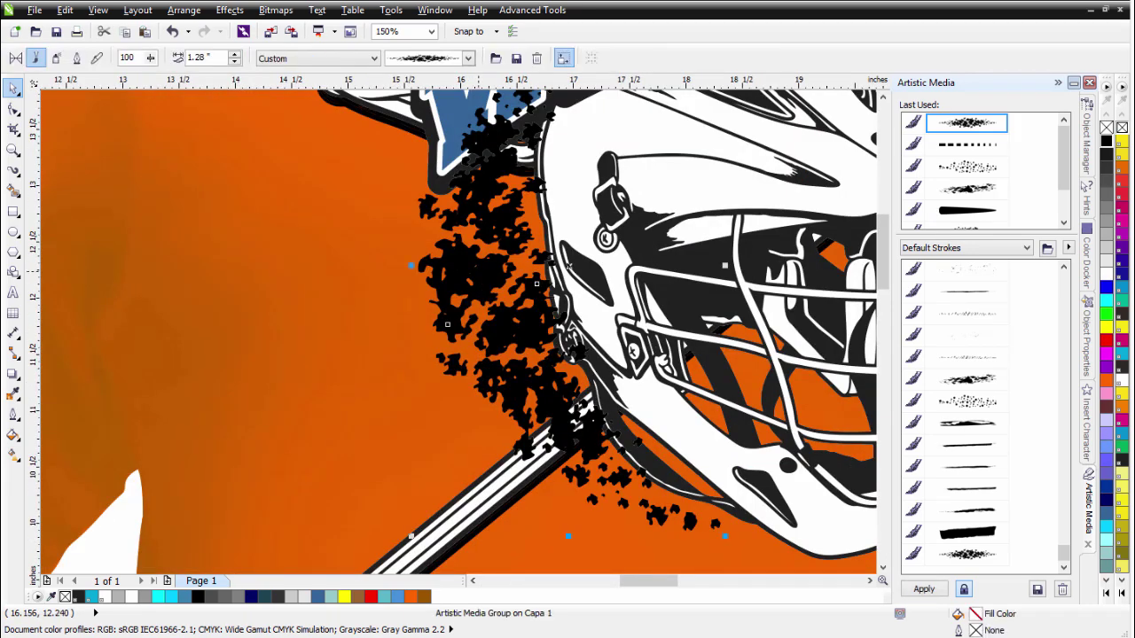
{"action": "left_click_drag", "start_coordinate": [536, 284], "coordinate": [527, 295]}
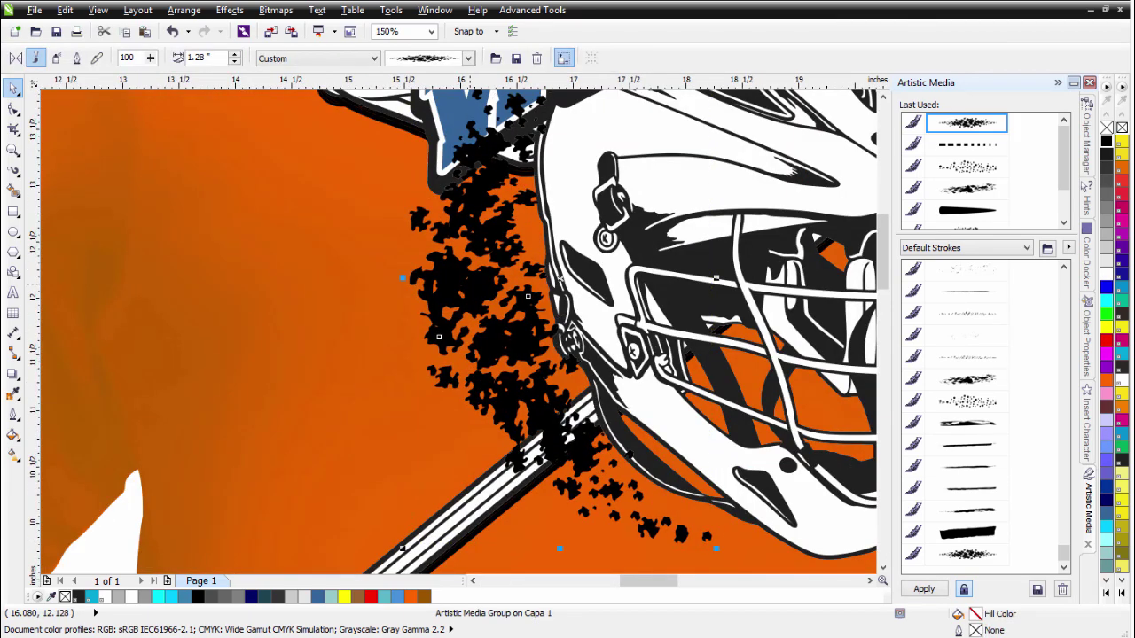
Try a 0.73" width on the helmet's splatter stroke, and set it back to 1.28".
{"action": "left_click", "coordinate": [234, 62]}
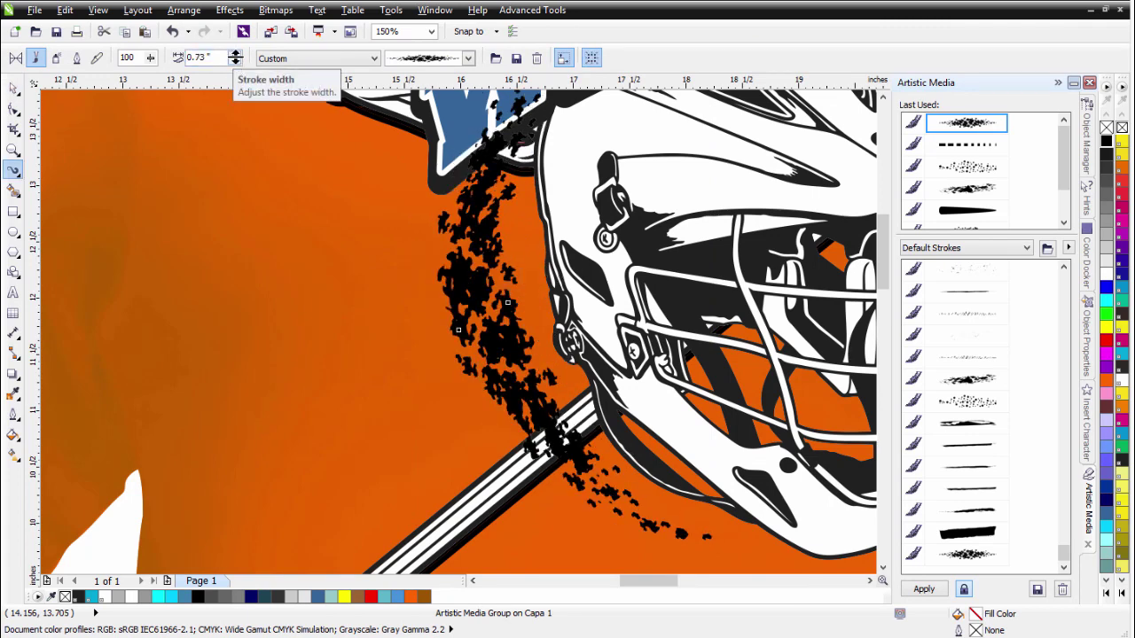
{"action": "mouse_move", "coordinate": [235, 59]}
{"action": "left_mouse_down"}
{"action": "mouse_move", "coordinate": [236, 45]}
{"action": "mouse_move", "coordinate": [232, 64]}
{"action": "left_mouse_up"}
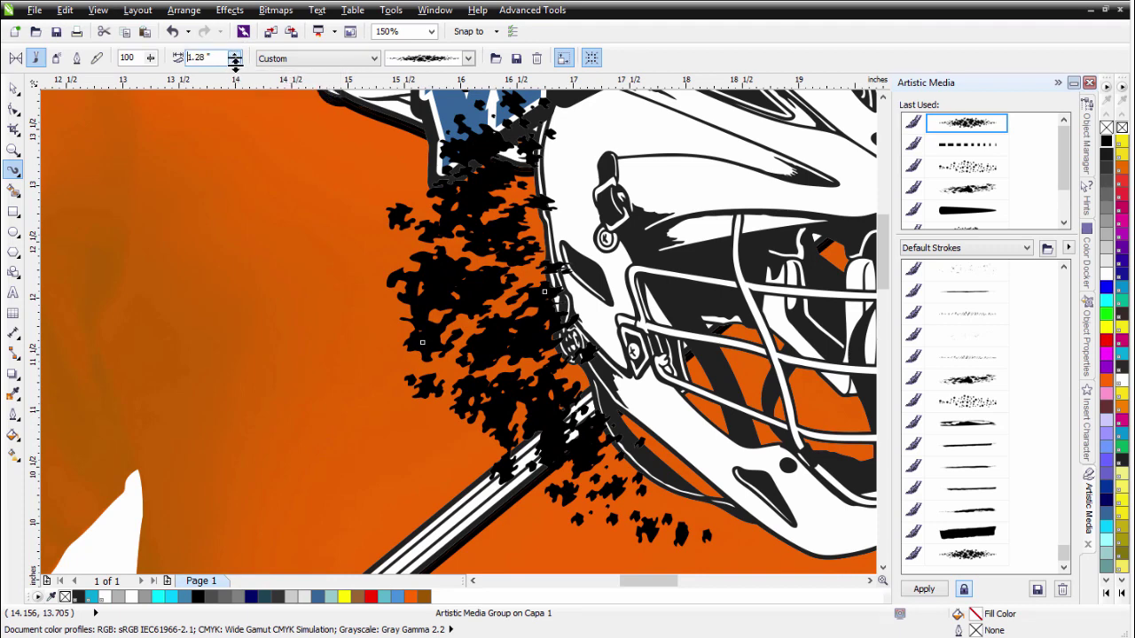
{"action": "key", "text": "F3"}
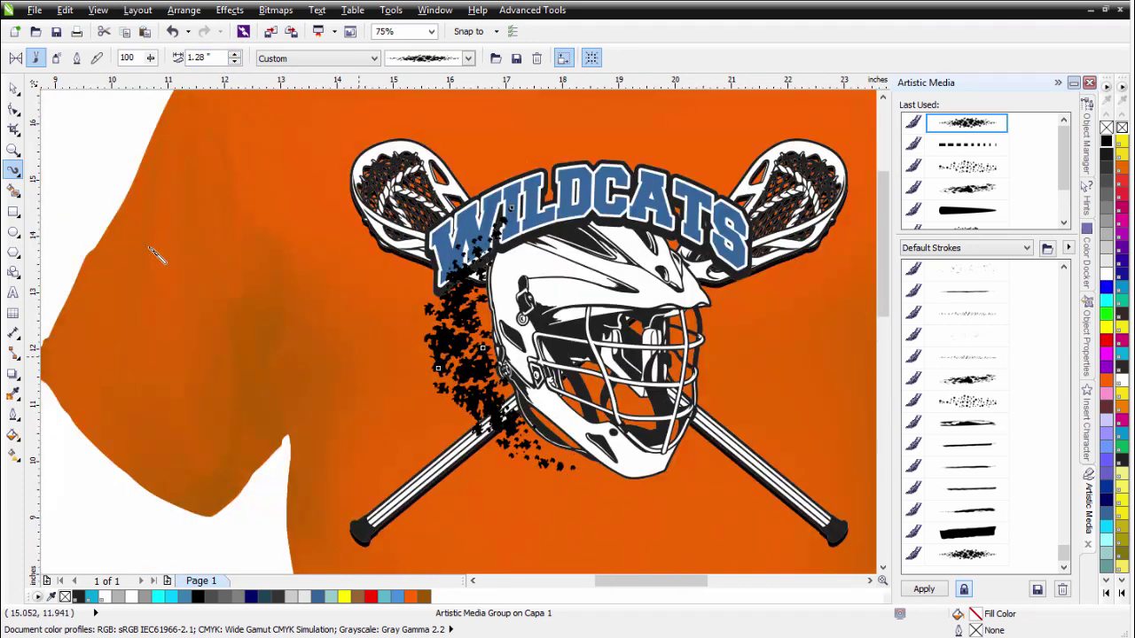
Nudge the splatter stroke toward the helmet and place a horizontally mirrored copy along the helmet's opposite side.
{"action": "left_click", "coordinate": [13, 89]}
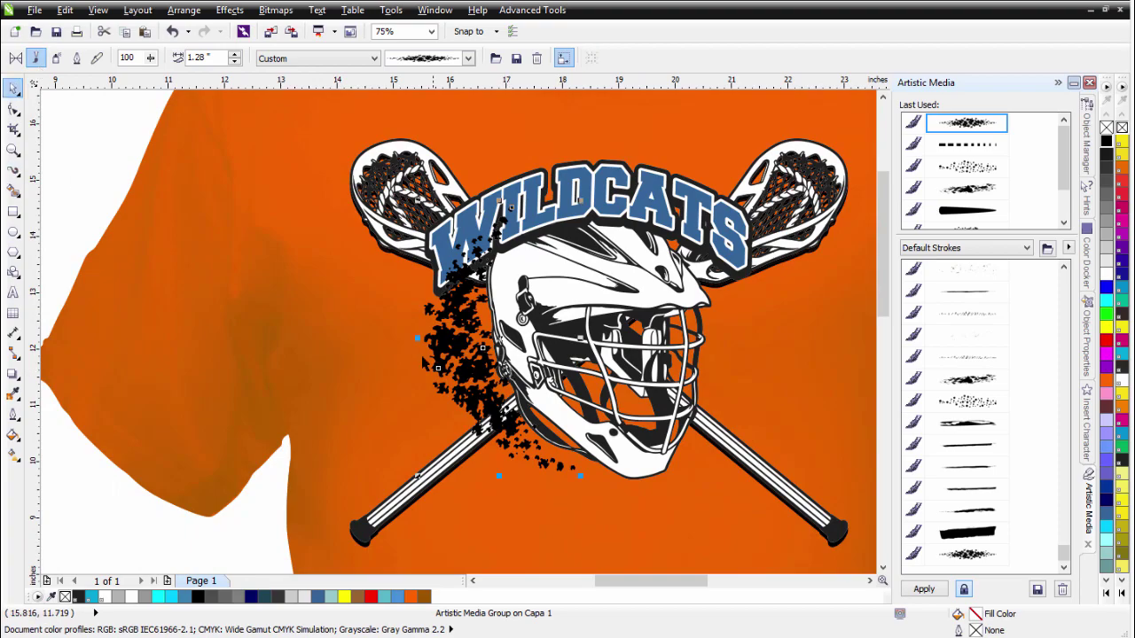
{"action": "left_click_drag", "start_coordinate": [425, 363], "coordinate": [433, 367]}
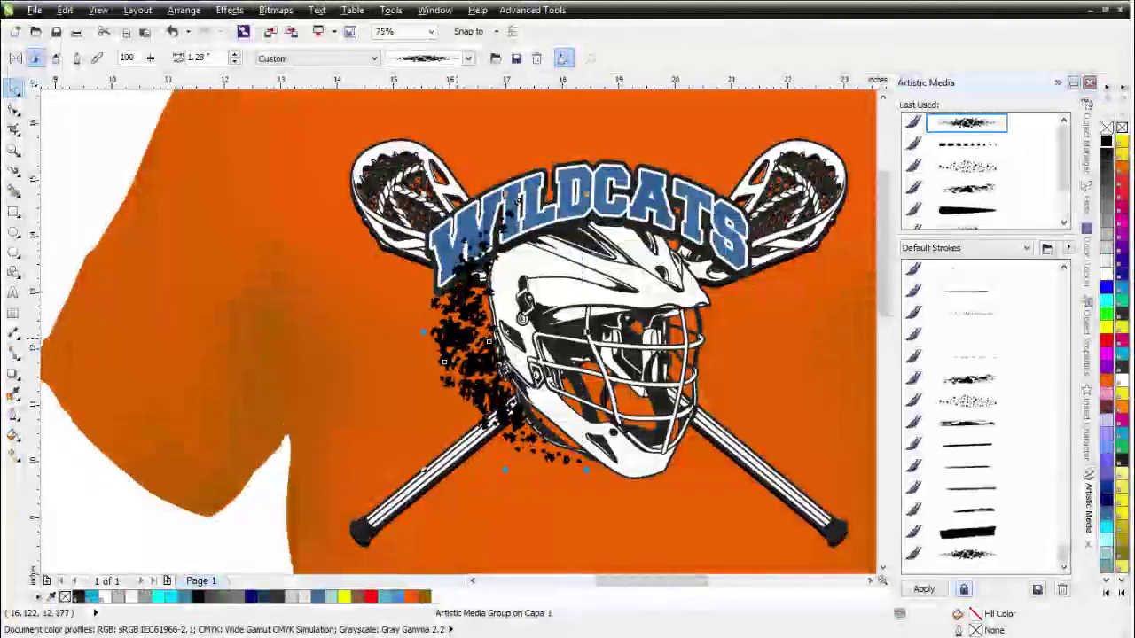
{"action": "left_click_drag", "start_coordinate": [460, 357], "coordinate": [718, 360]}
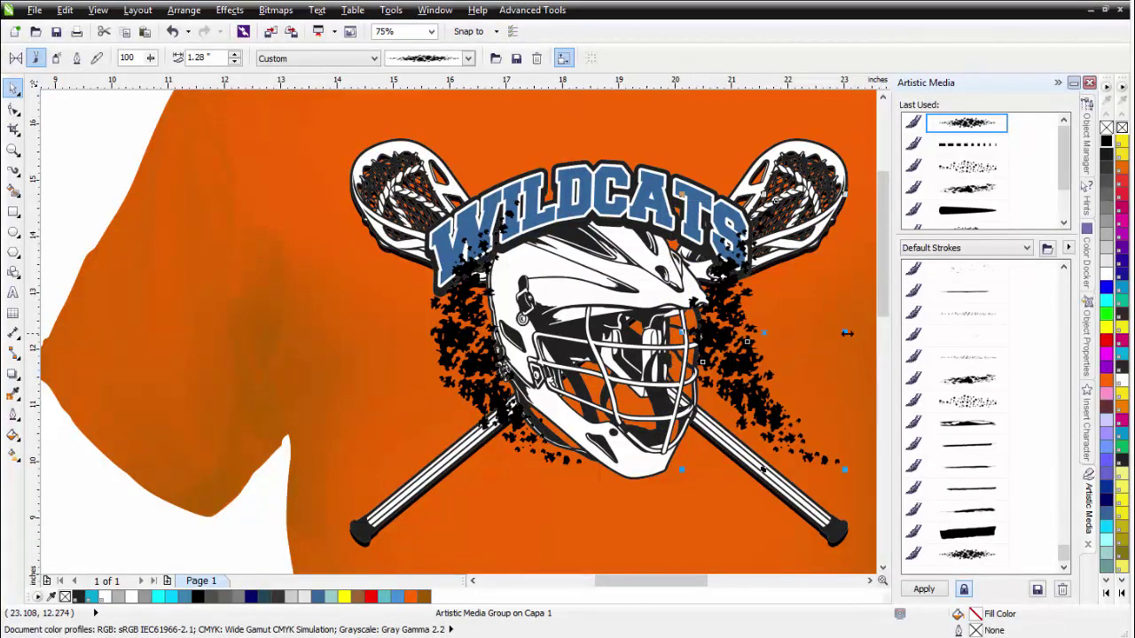
{"action": "left_click_drag", "start_coordinate": [839, 333], "coordinate": [599, 352]}
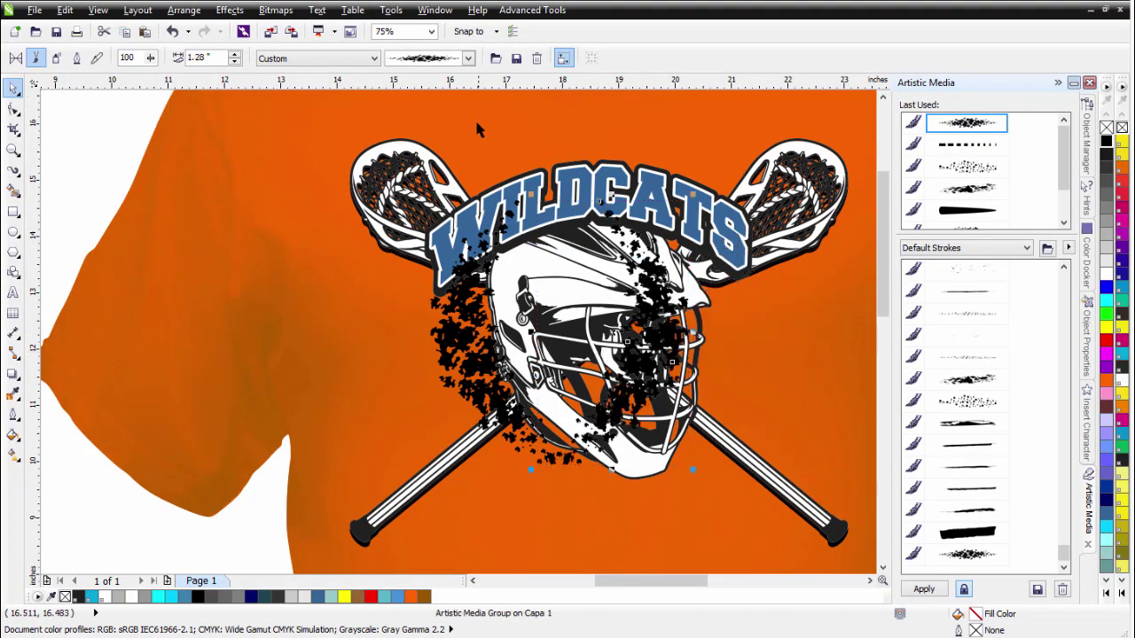
{"action": "left_click_drag", "start_coordinate": [671, 360], "coordinate": [778, 361]}
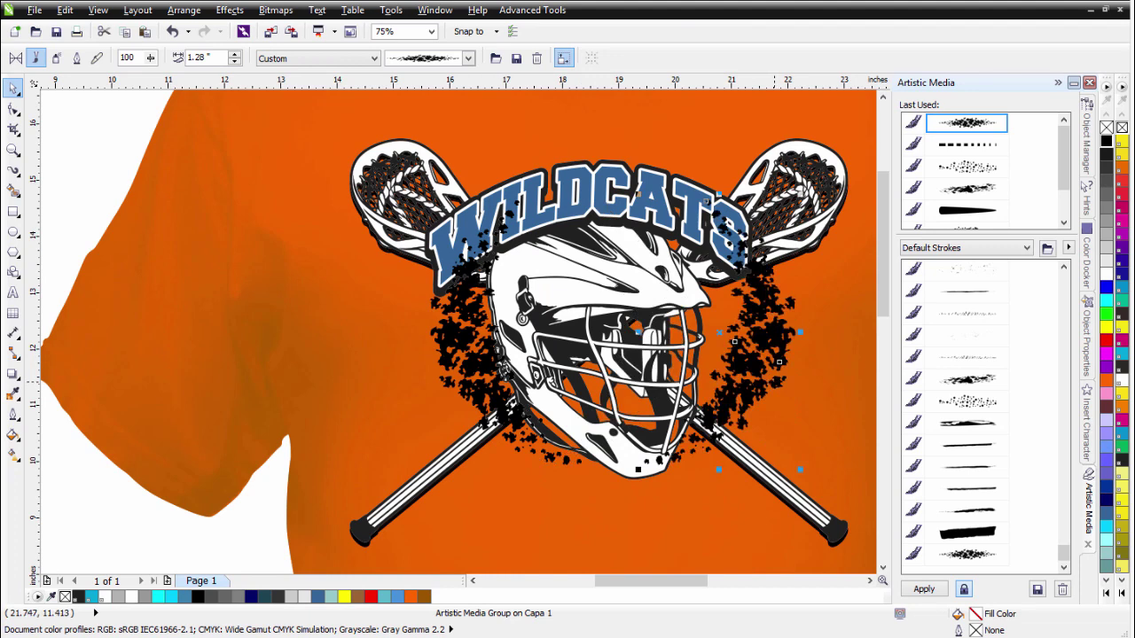
Break apart the mirrored splatter's Artistic Media group and delete its thin control curve.
{"action": "right_click", "coordinate": [773, 379]}
{"action": "left_click", "coordinate": [807, 406]}
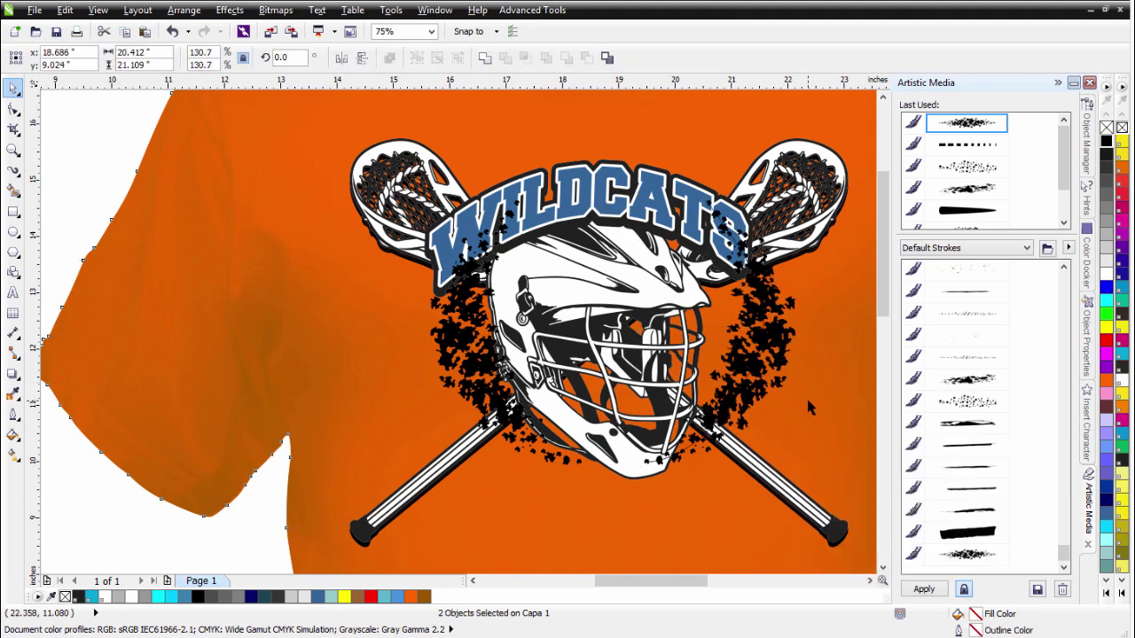
{"action": "left_click", "coordinate": [766, 377]}
{"action": "scroll", "coordinate": [767, 377], "scroll_direction": "up", "scroll_amount": 2}
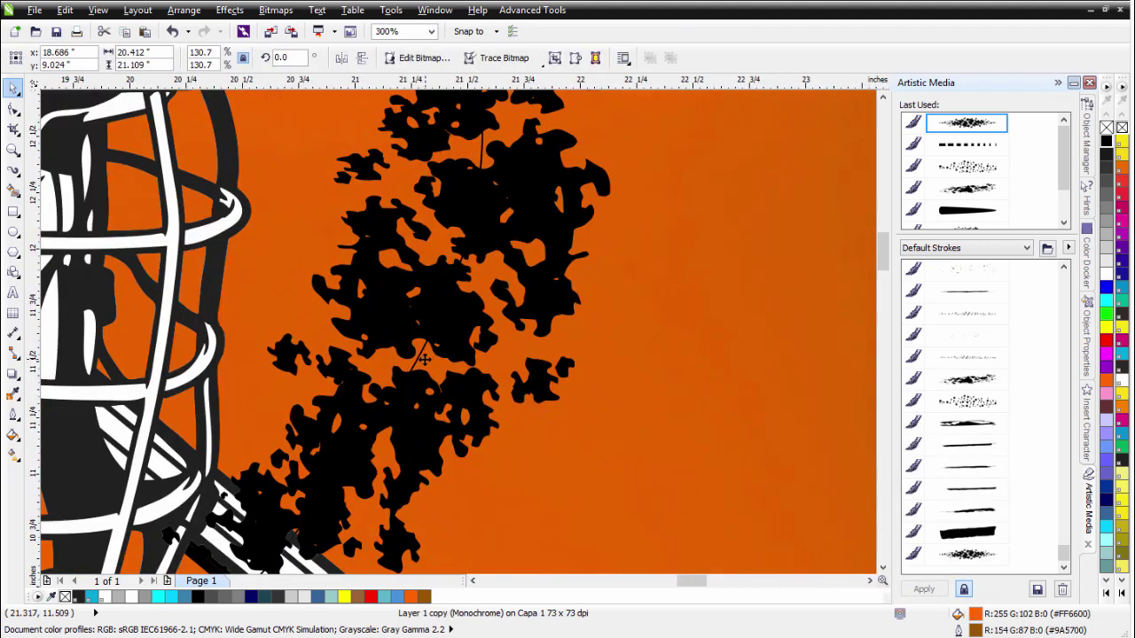
{"action": "left_click", "coordinate": [419, 359]}
{"action": "key", "text": "Escape"}
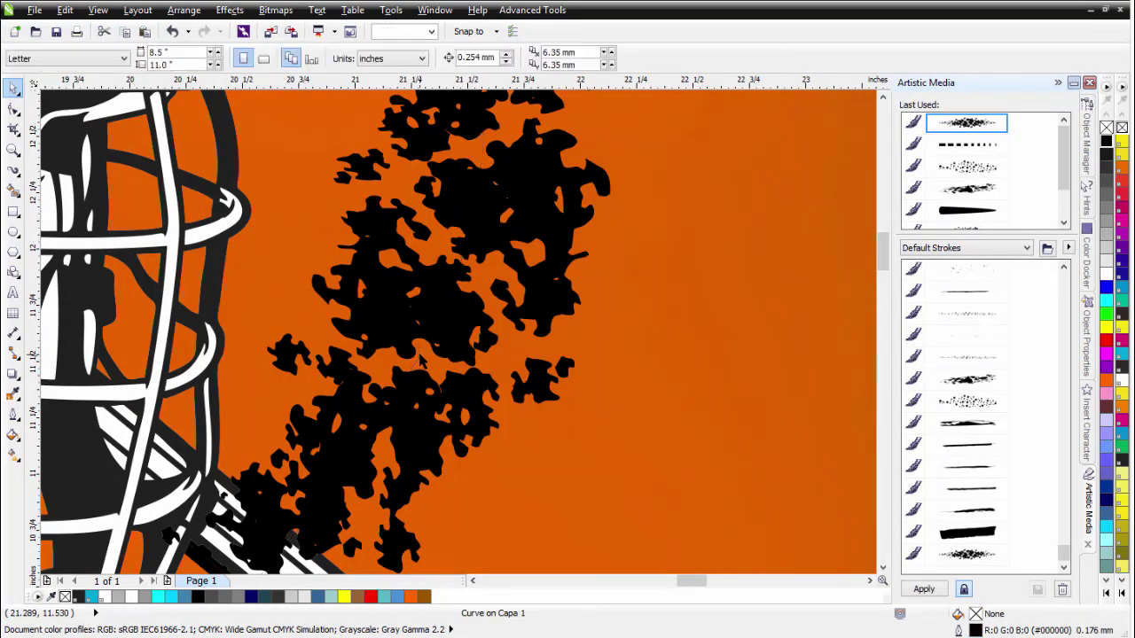
{"action": "scroll", "coordinate": [419, 359], "scroll_direction": "down", "scroll_amount": 2}
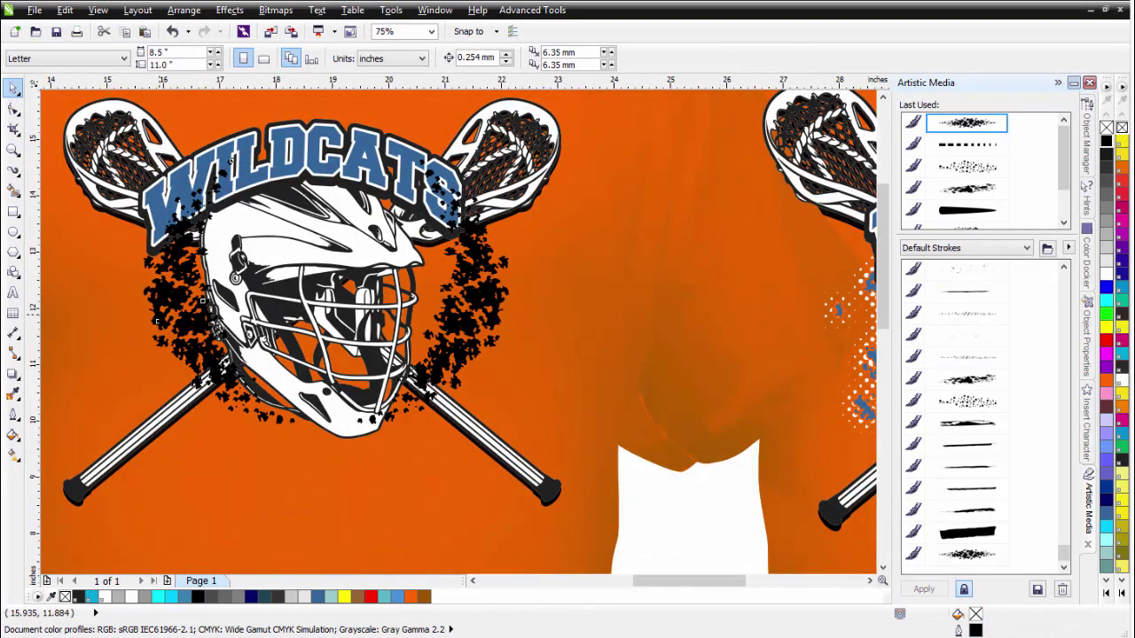
Break apart the original splatter's Artistic Media group on the helmet's left side and delete its control curve.
{"action": "left_click", "coordinate": [157, 317]}
{"action": "right_click", "coordinate": [157, 317]}
{"action": "left_click", "coordinate": [180, 344]}
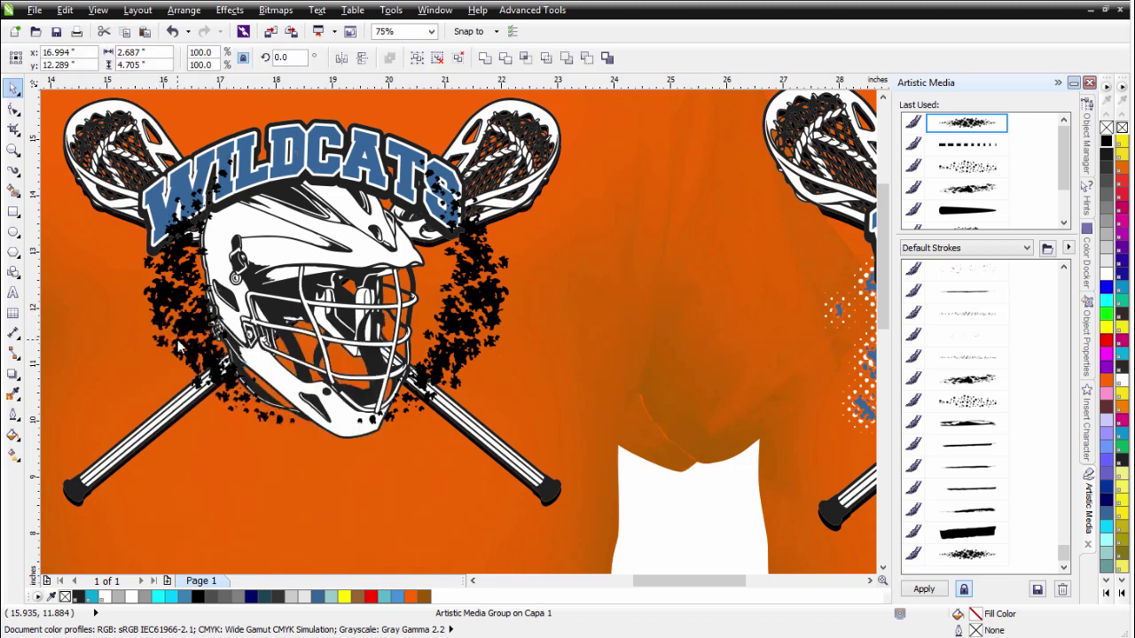
{"action": "scroll", "coordinate": [301, 297], "scroll_direction": "up", "scroll_amount": 2}
{"action": "left_click", "coordinate": [401, 251]}
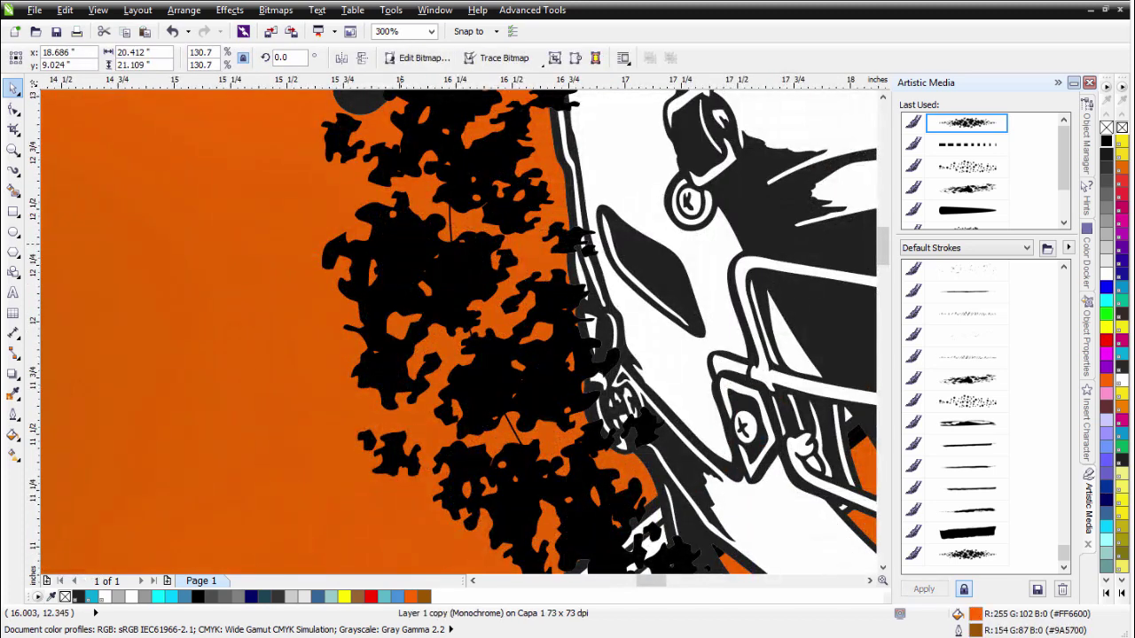
{"action": "left_click", "coordinate": [449, 227], "text": "alt"}
{"action": "key", "text": "Escape"}
{"action": "scroll", "coordinate": [450, 227], "scroll_direction": "down", "scroll_amount": 3}
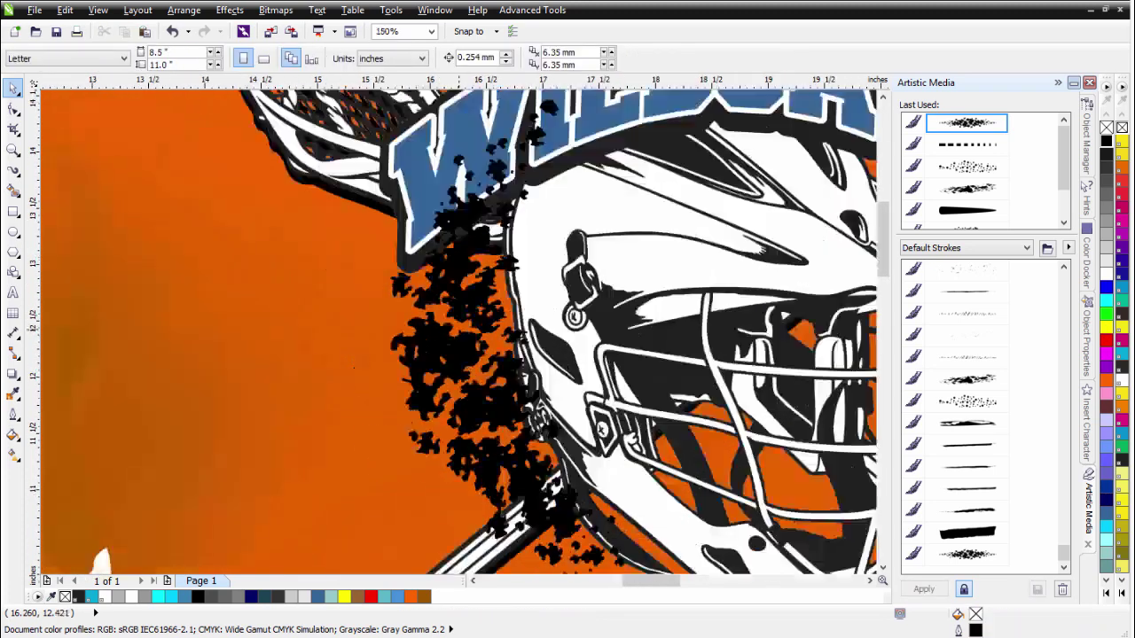
Move the mirrored splatter closer to the helmet and weld both splatters into one curve.
{"action": "left_click", "coordinate": [728, 348]}
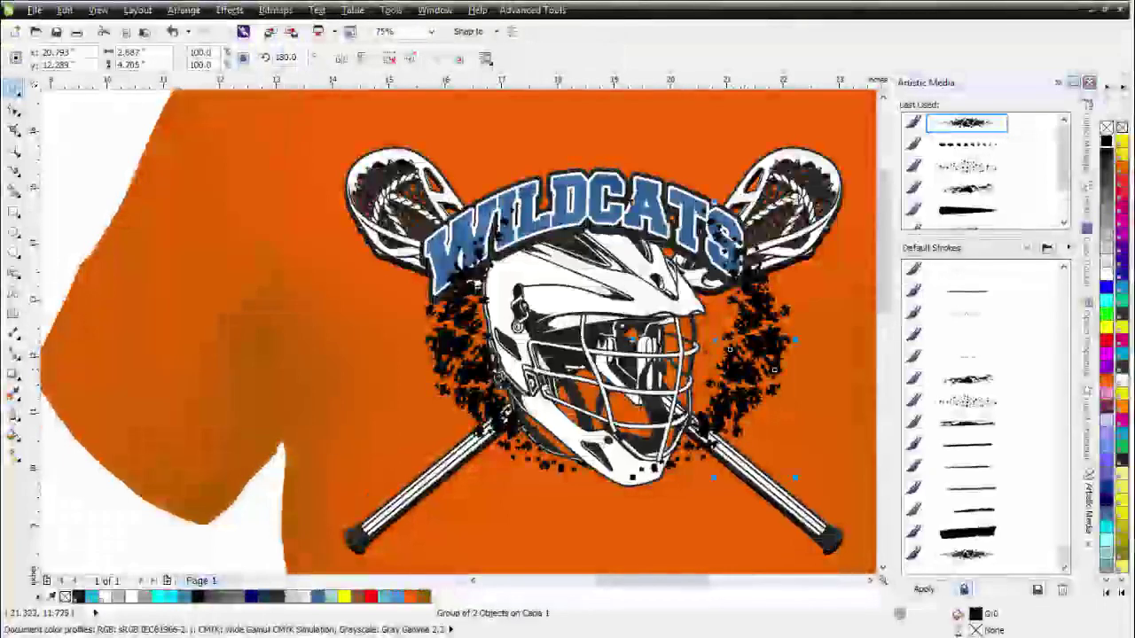
{"action": "left_click_drag", "start_coordinate": [728, 349], "coordinate": [701, 349]}
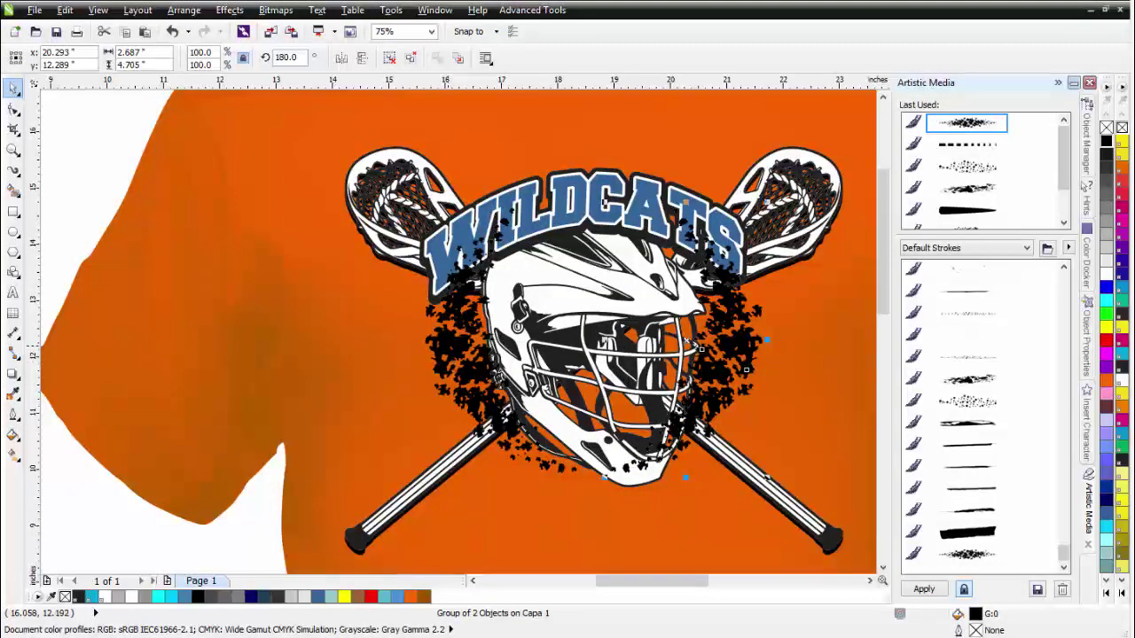
{"action": "left_click", "coordinate": [422, 348], "text": "shift"}
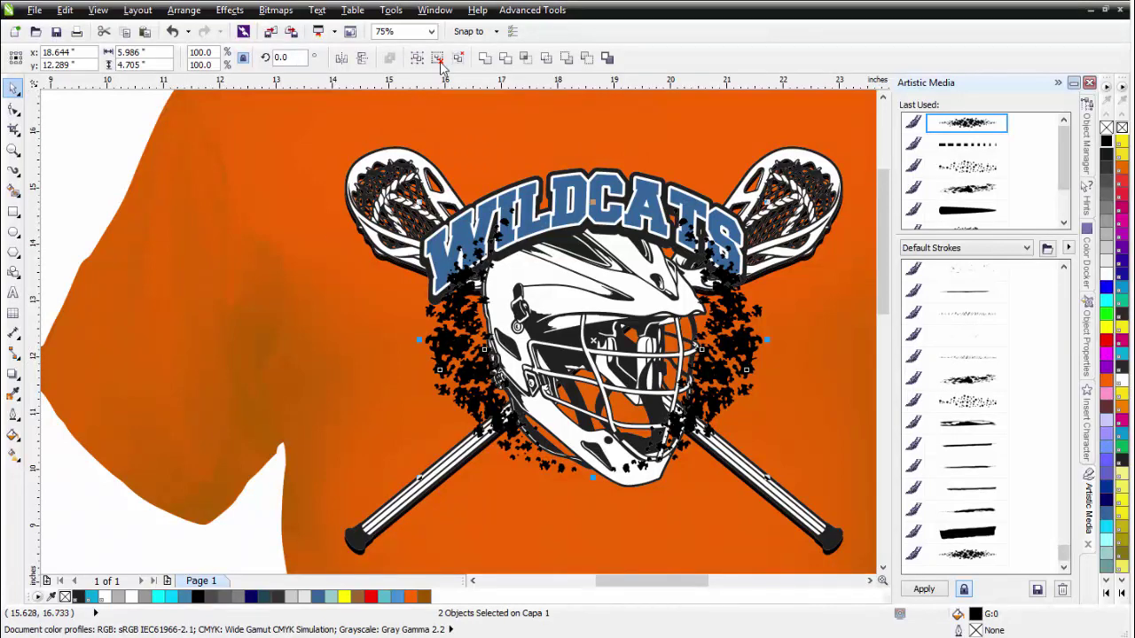
{"action": "left_click", "coordinate": [485, 58]}
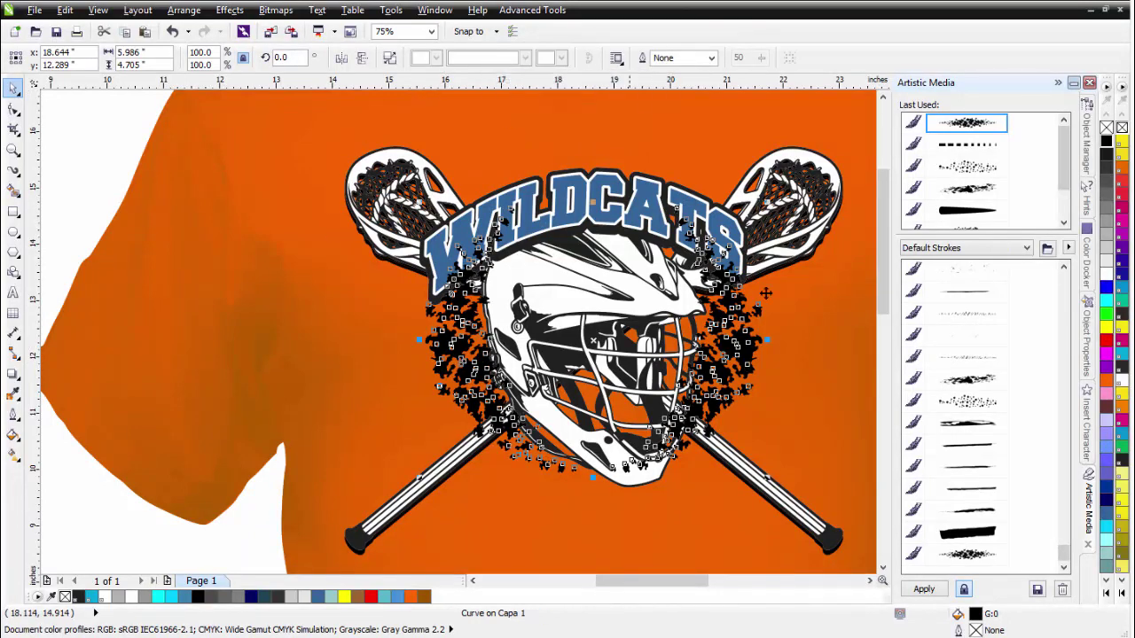
Order the welded splatter directly in front of the orange shirt so it sits behind the lacrosse artwork.
{"action": "right_click", "coordinate": [740, 344]}
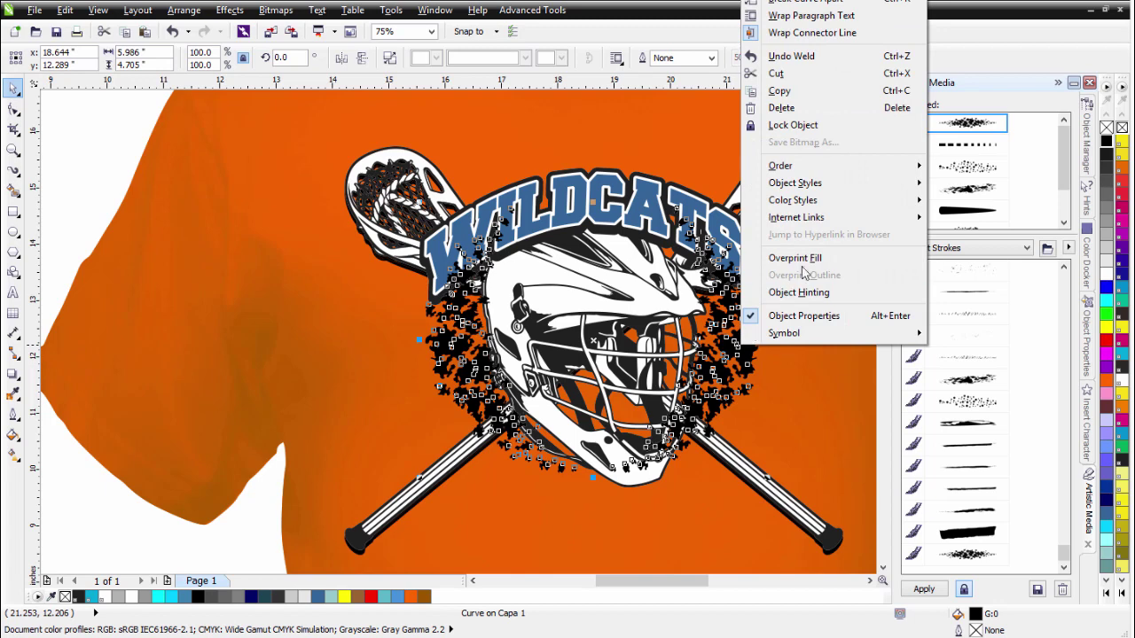
{"action": "mouse_move", "coordinate": [810, 168]}
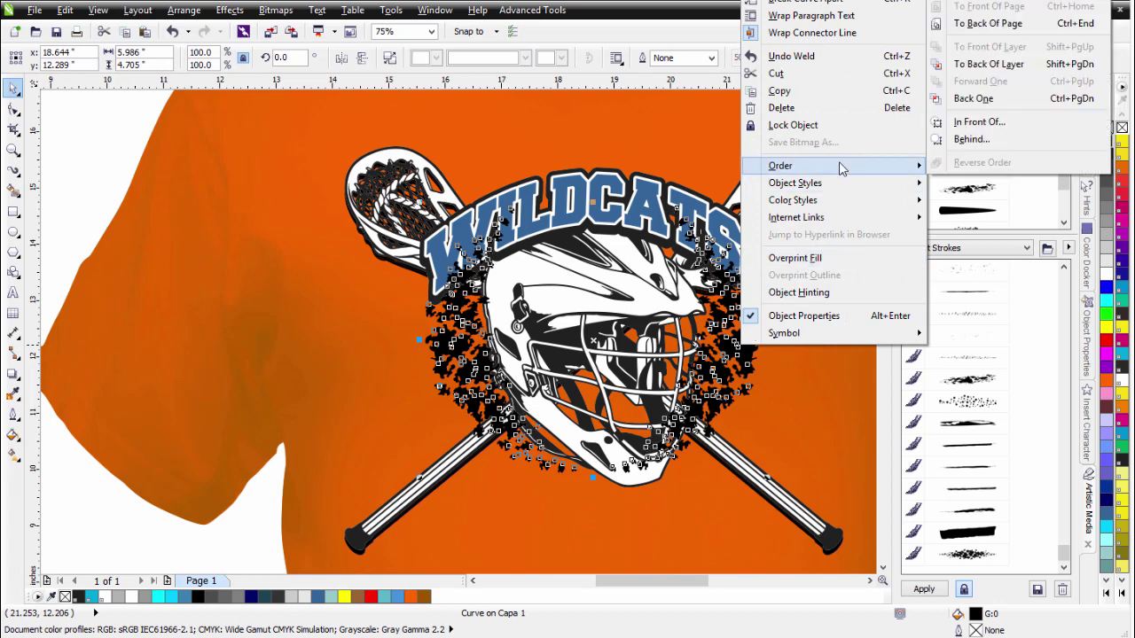
{"action": "left_click", "coordinate": [999, 129]}
{"action": "left_click", "coordinate": [825, 361]}
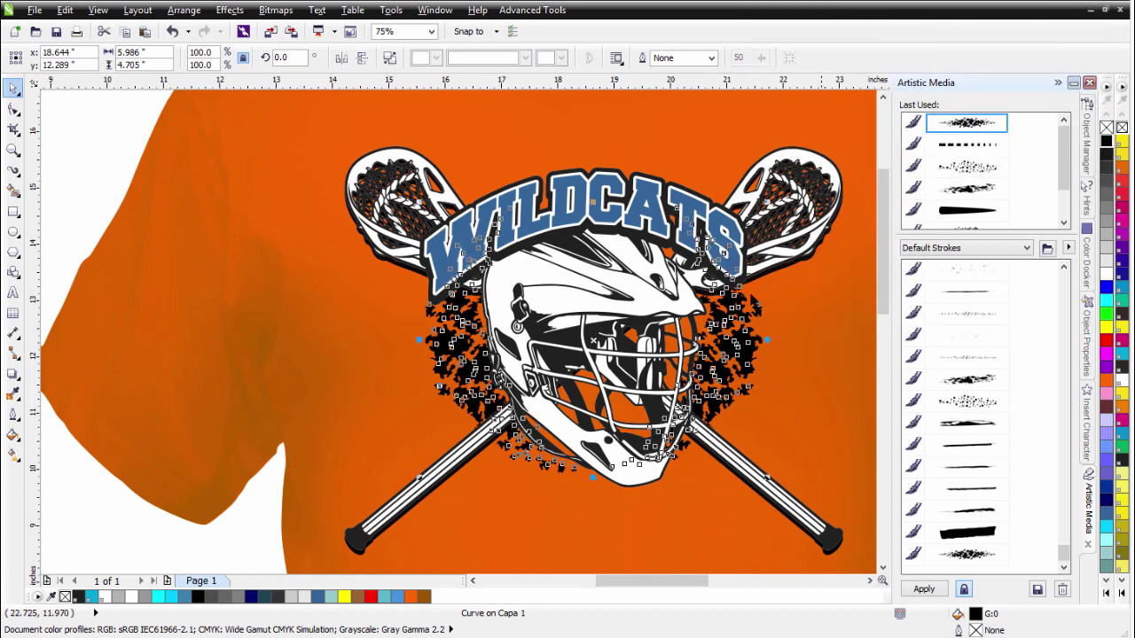
{"action": "left_click", "coordinate": [351, 405]}
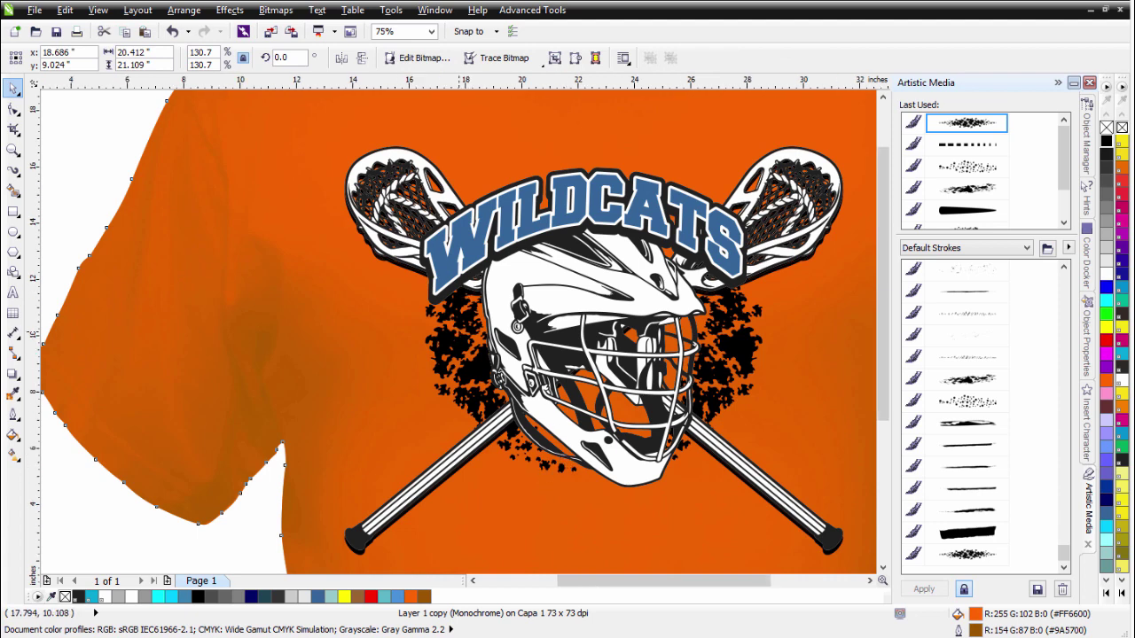
Apply a drop shadow with no offset to the welded splatter, with opacity 82 and feathering 11.
{"action": "scroll", "coordinate": [543, 476], "scroll_direction": "down", "scroll_amount": 1}
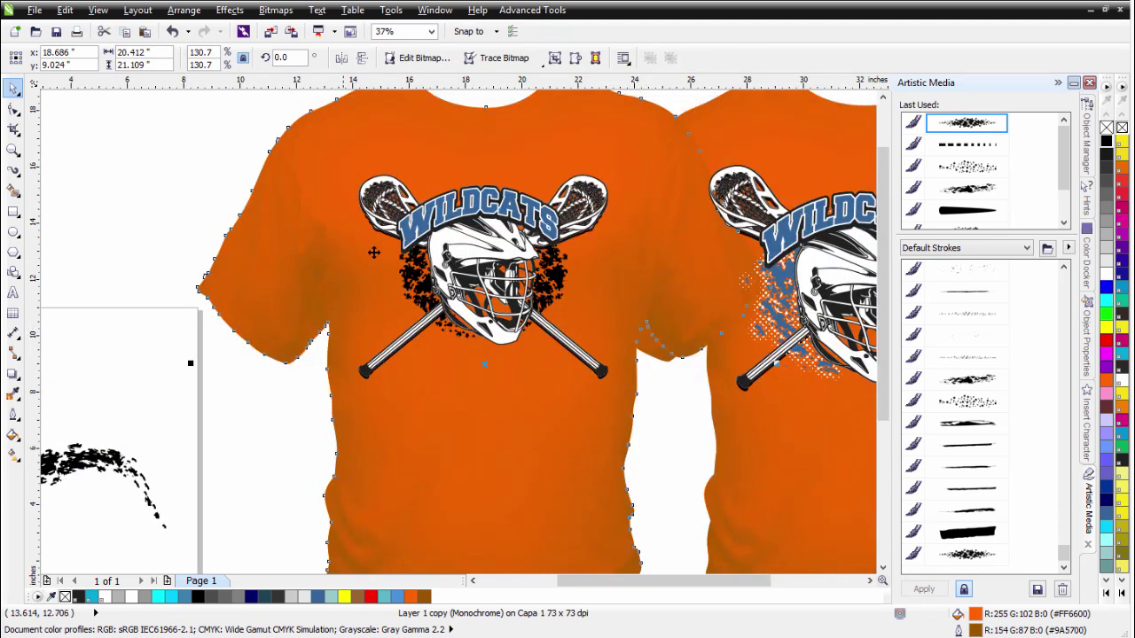
{"action": "left_click", "coordinate": [424, 271]}
{"action": "scroll", "coordinate": [425, 272], "scroll_direction": "up", "scroll_amount": 1}
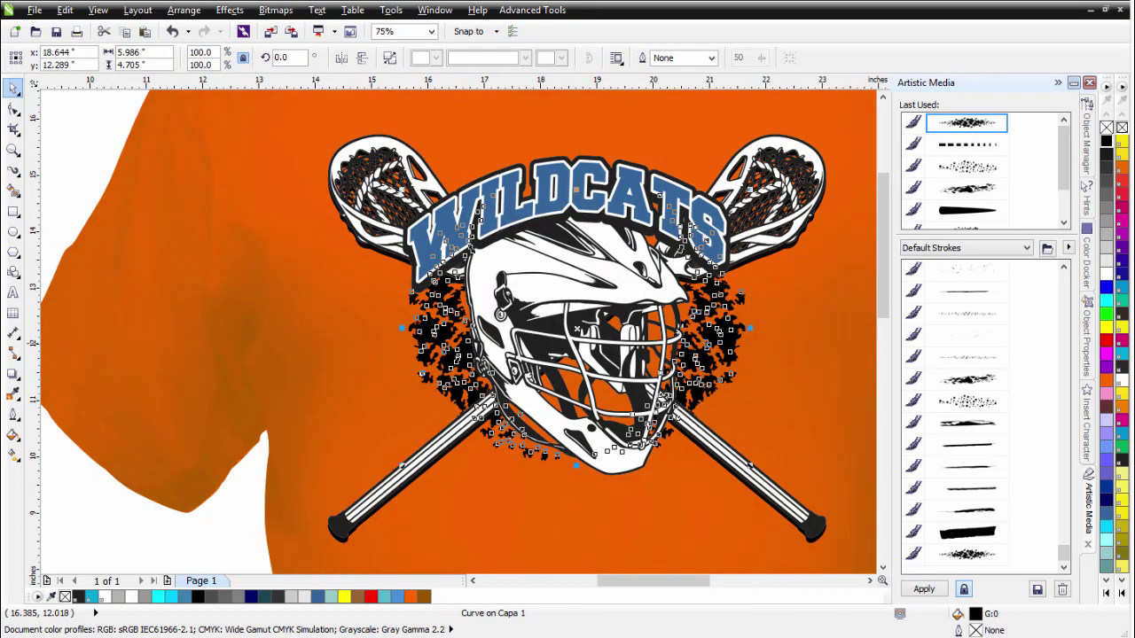
{"action": "left_click", "coordinate": [16, 377]}
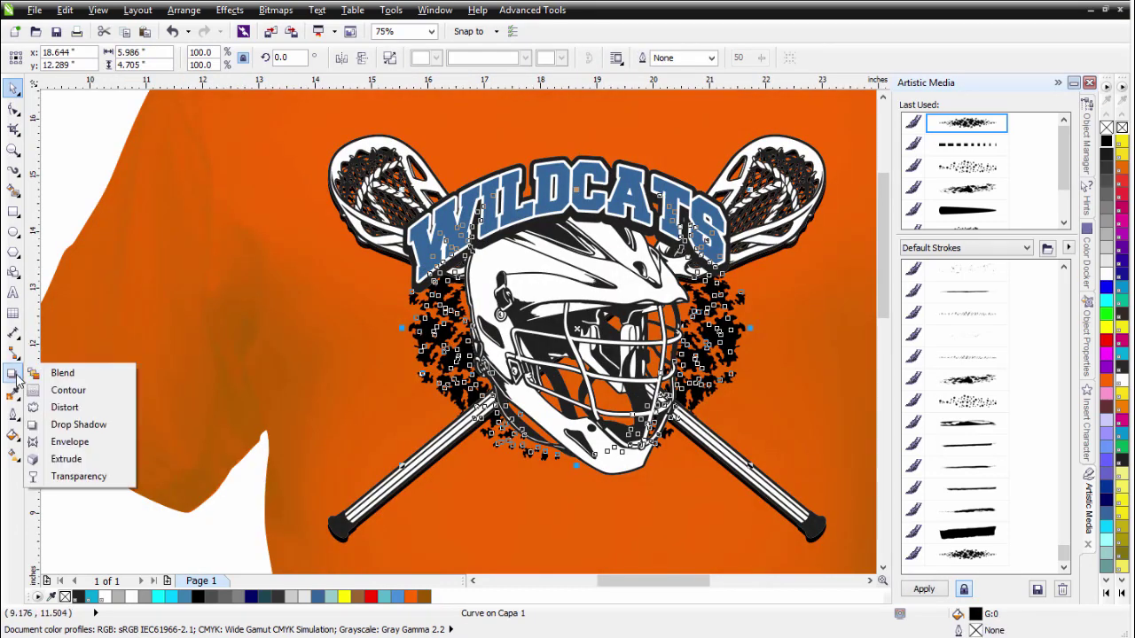
{"action": "left_click", "coordinate": [71, 424]}
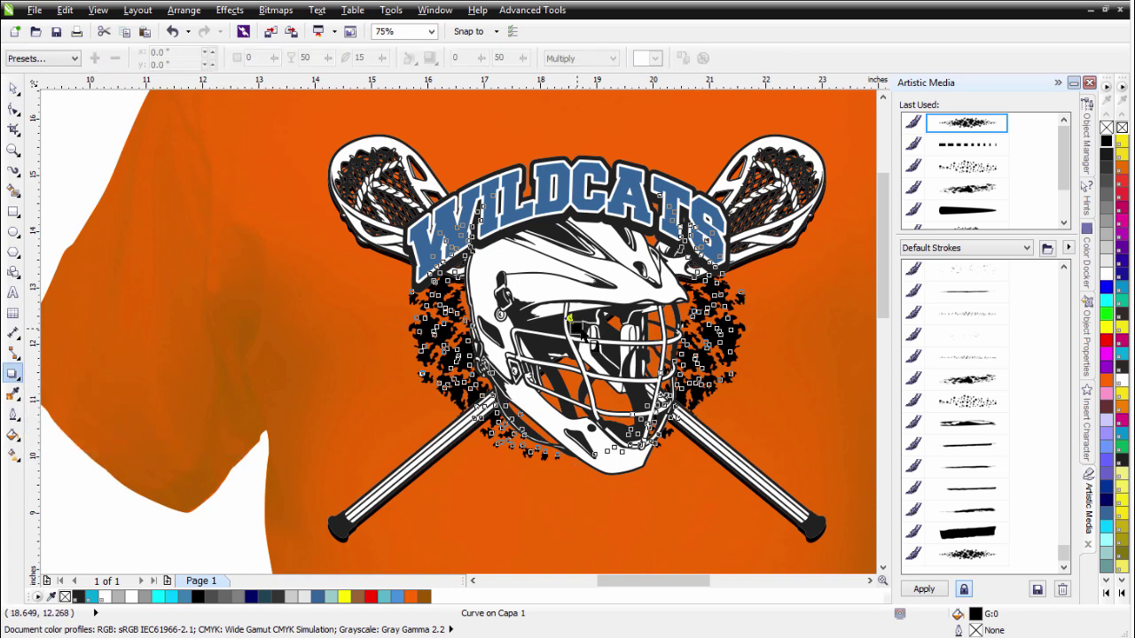
{"action": "left_click_drag", "start_coordinate": [578, 328], "coordinate": [686, 344]}
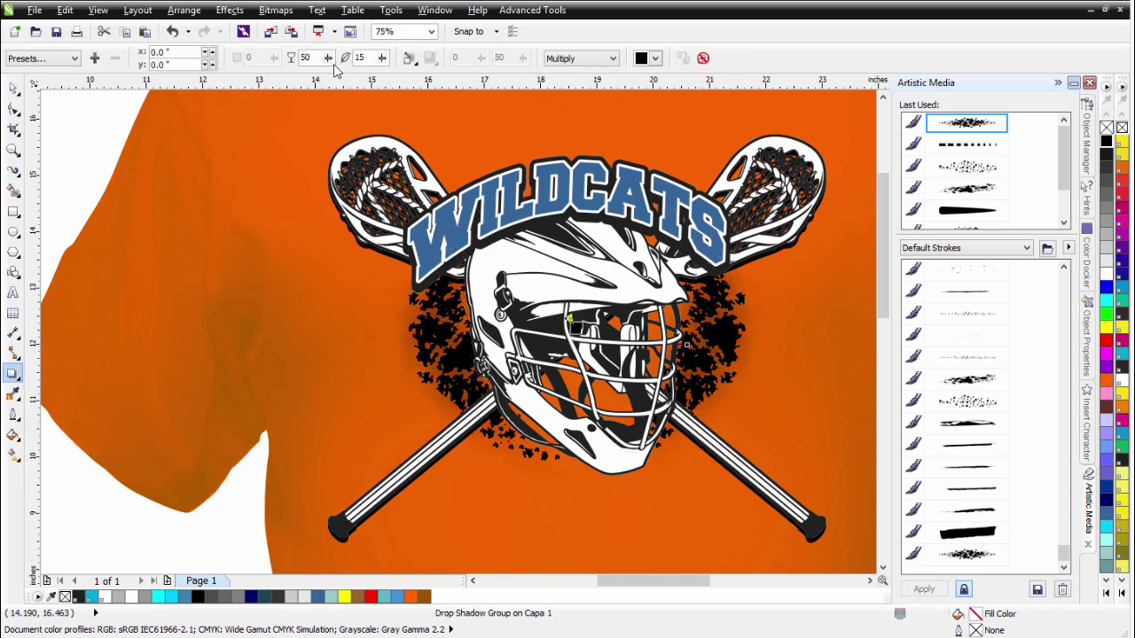
{"action": "left_click_drag", "start_coordinate": [329, 58], "coordinate": [375, 106]}
{"action": "left_click_drag", "start_coordinate": [383, 59], "coordinate": [316, 80]}
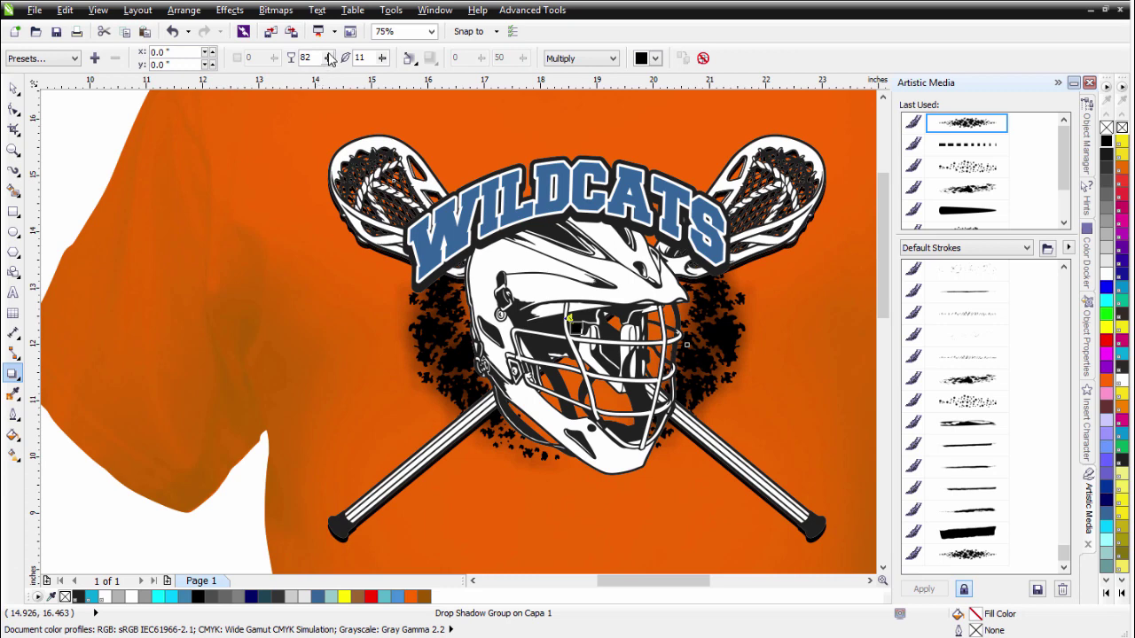
Break the splatter's drop shadow group apart and select only the separated shadow.
{"action": "left_click", "coordinate": [13, 88]}
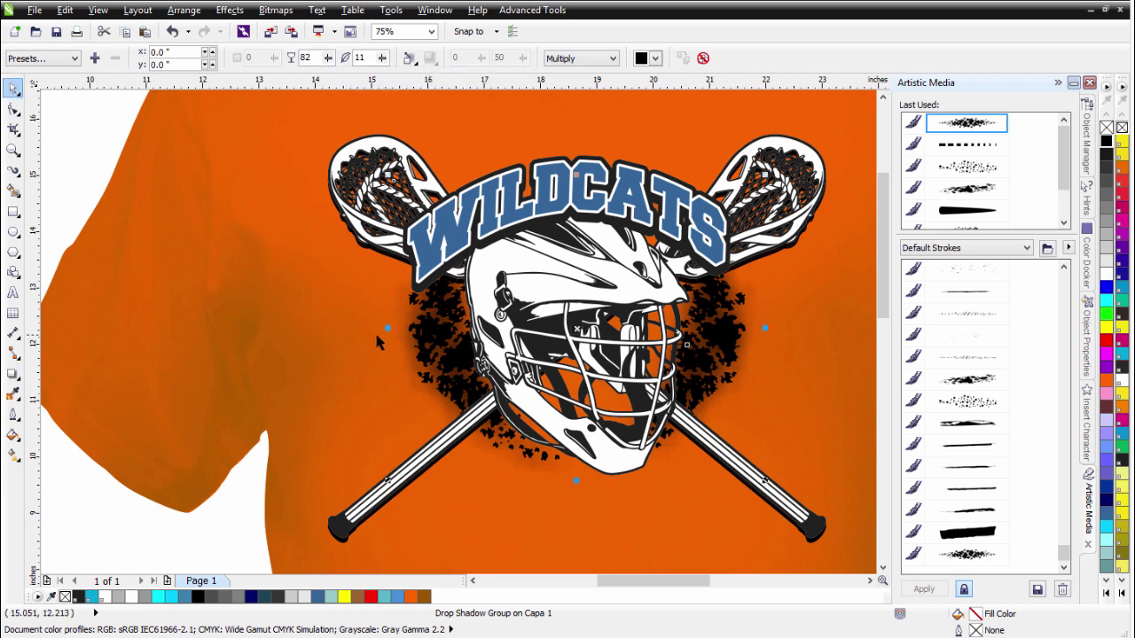
{"action": "right_click", "coordinate": [404, 340]}
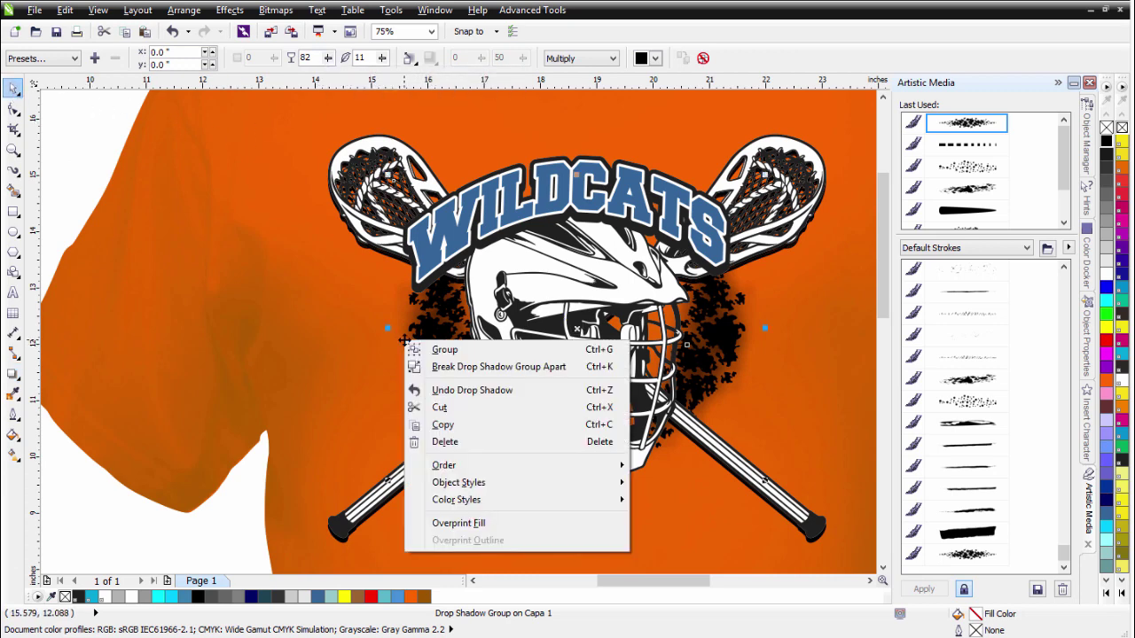
{"action": "left_click", "coordinate": [424, 367]}
{"action": "left_click", "coordinate": [404, 372]}
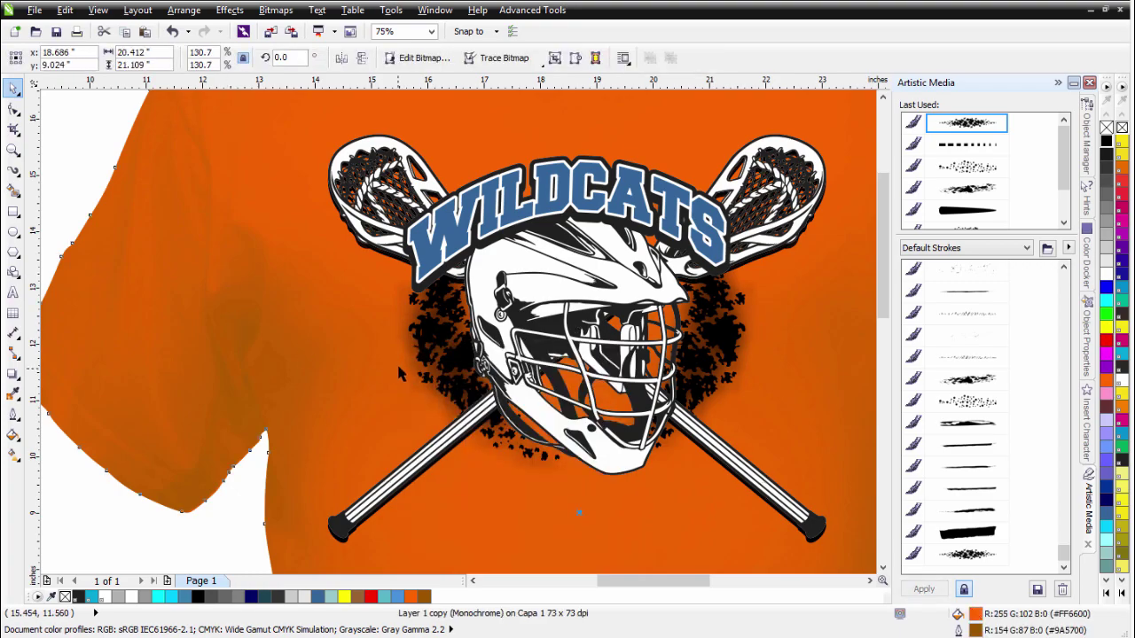
{"action": "key", "text": "Delete"}
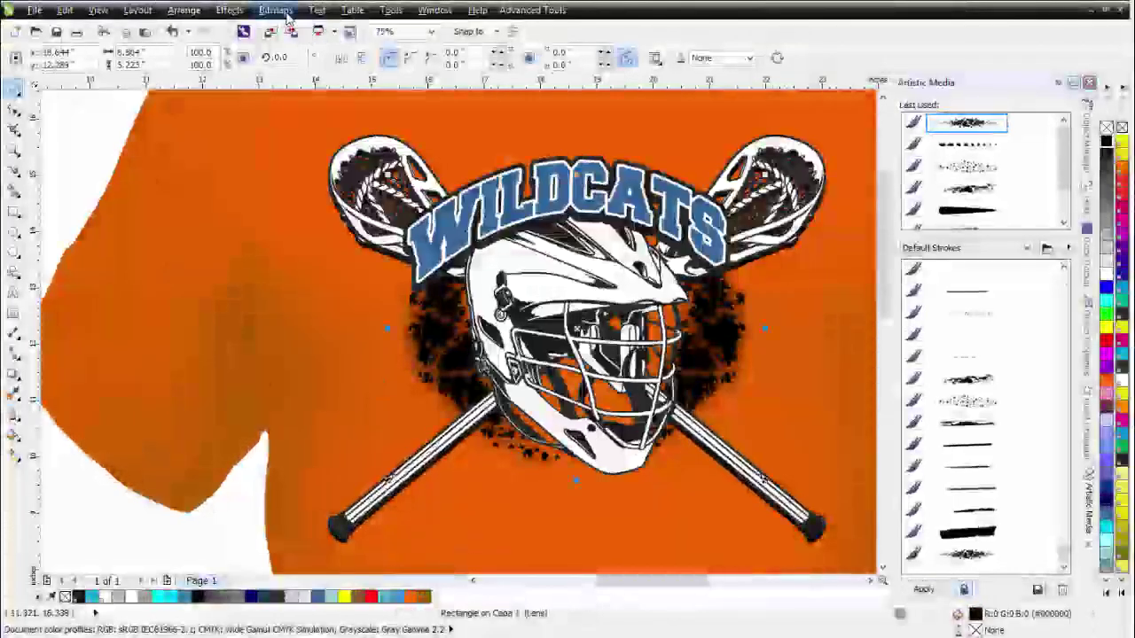
Convert the separated shadow to an 8-bit grayscale bitmap at 100 dpi with anti-aliasing and a transparent background.
{"action": "left_click", "coordinate": [281, 11]}
{"action": "left_click", "coordinate": [306, 28]}
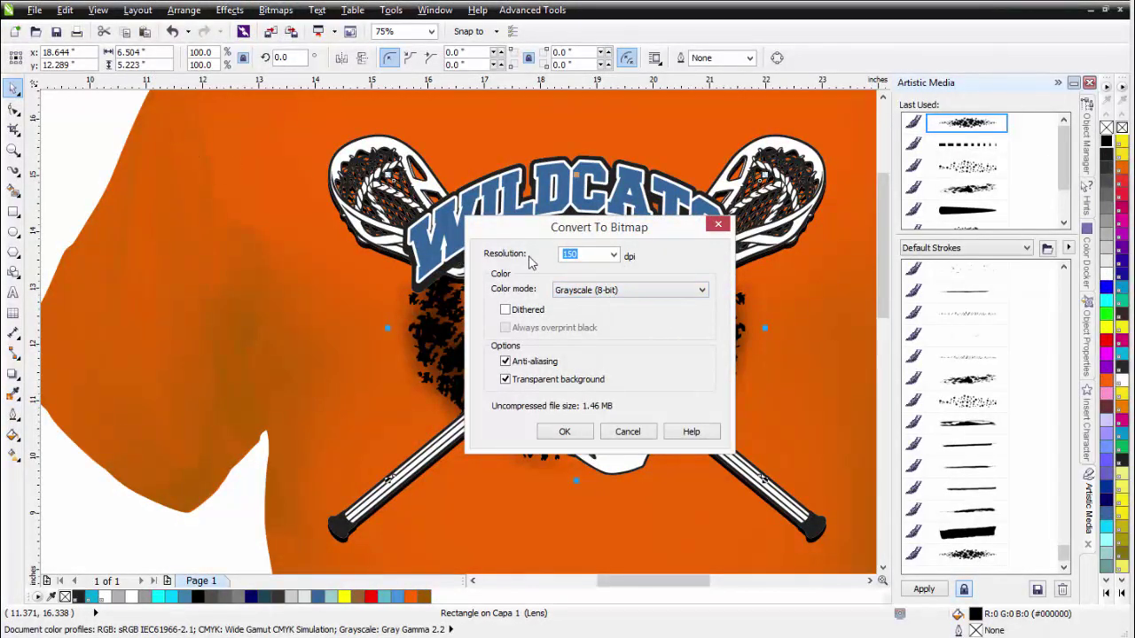
{"action": "left_click", "coordinate": [612, 256]}
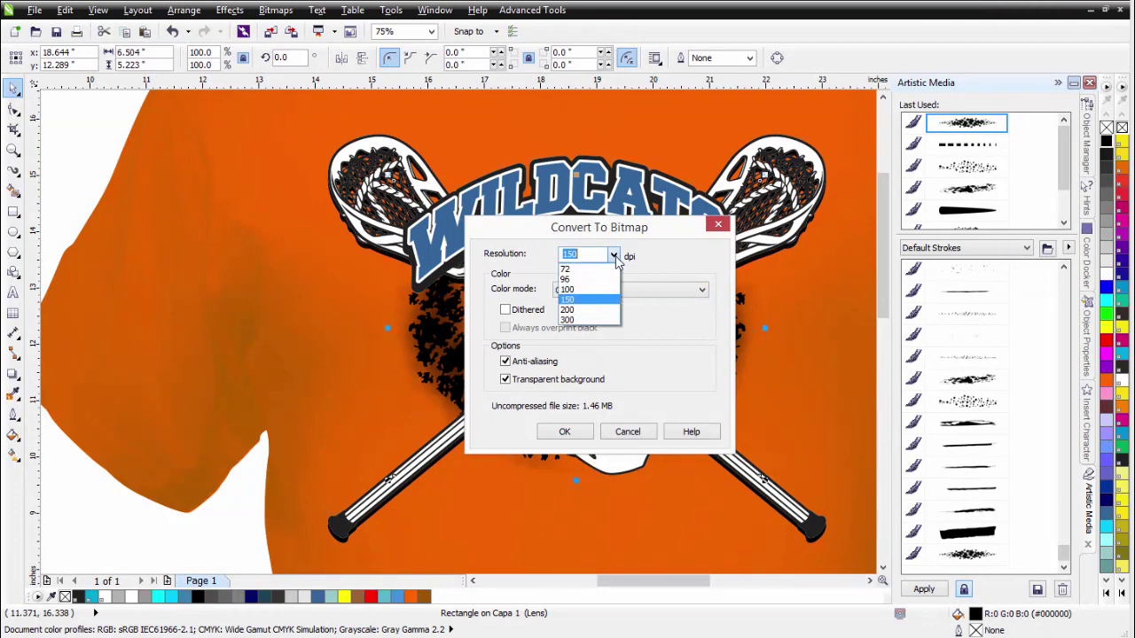
{"action": "left_click", "coordinate": [592, 289]}
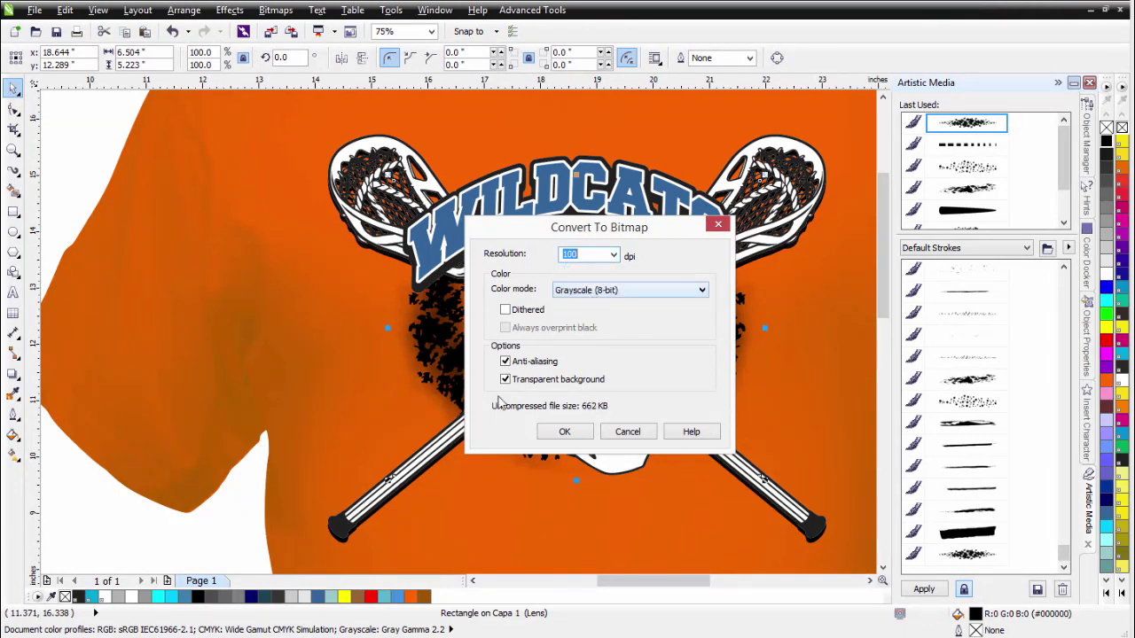
{"action": "left_click", "coordinate": [572, 432]}
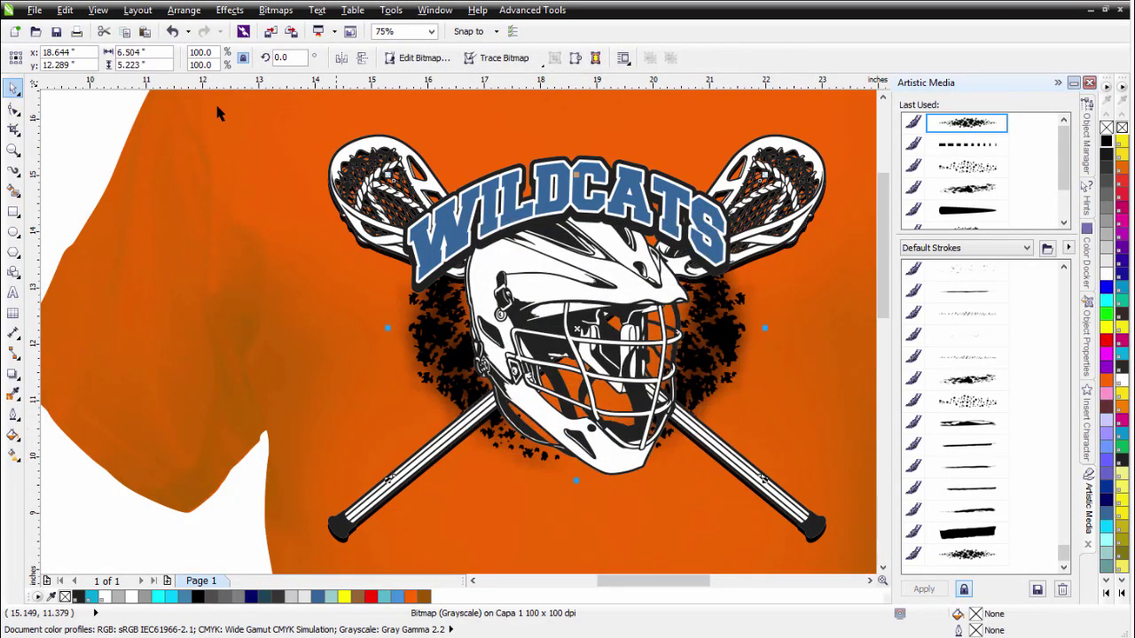
Set up a Halftone color transform on the shadow bitmap and preview it with a max dot radius of 6.
{"action": "left_click", "coordinate": [267, 11]}
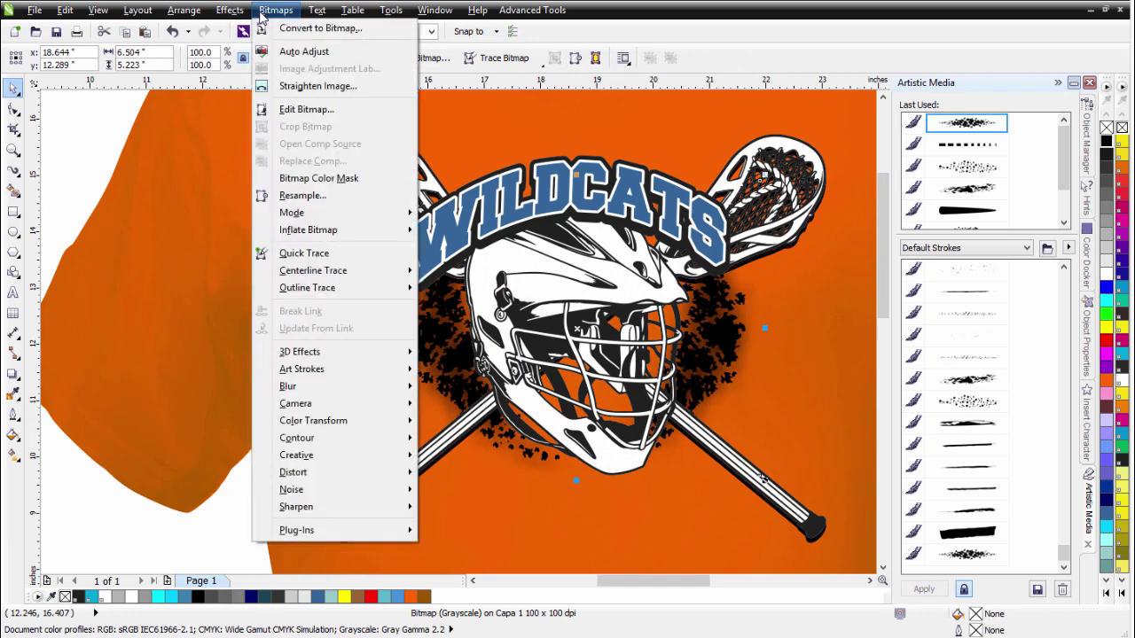
{"action": "mouse_move", "coordinate": [343, 426]}
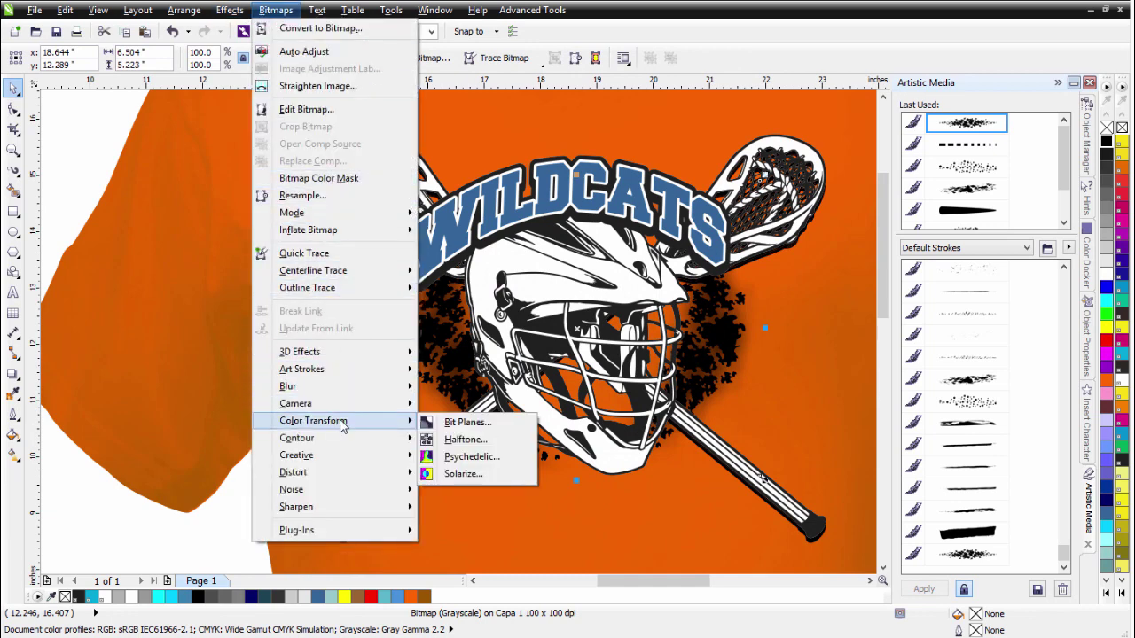
{"action": "left_click", "coordinate": [466, 440]}
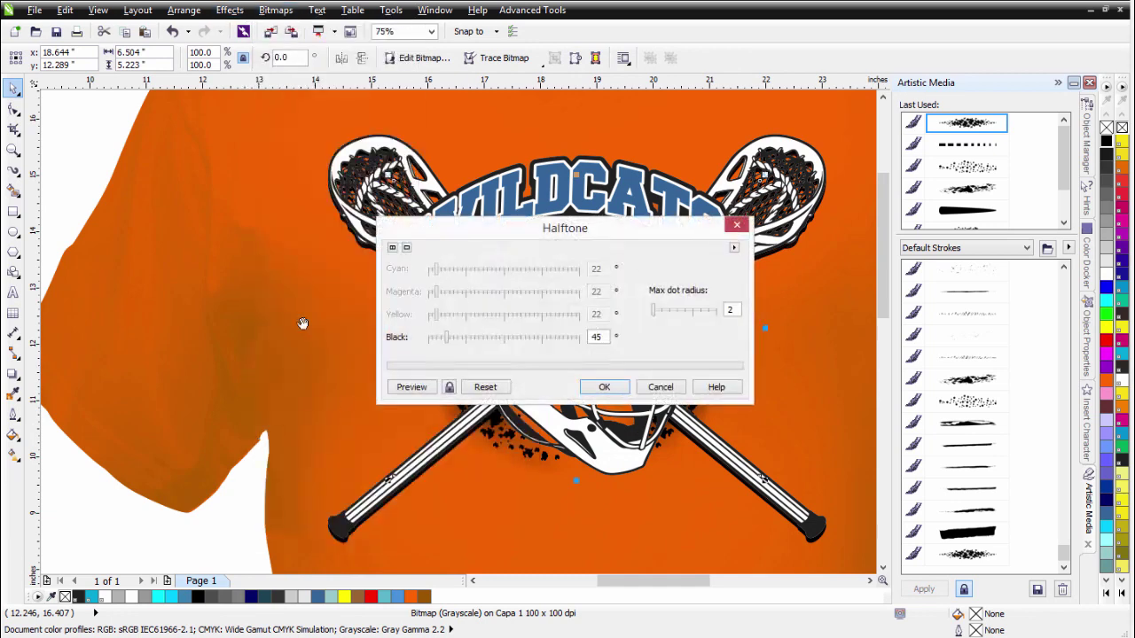
{"action": "left_click_drag", "start_coordinate": [495, 234], "coordinate": [764, 229]}
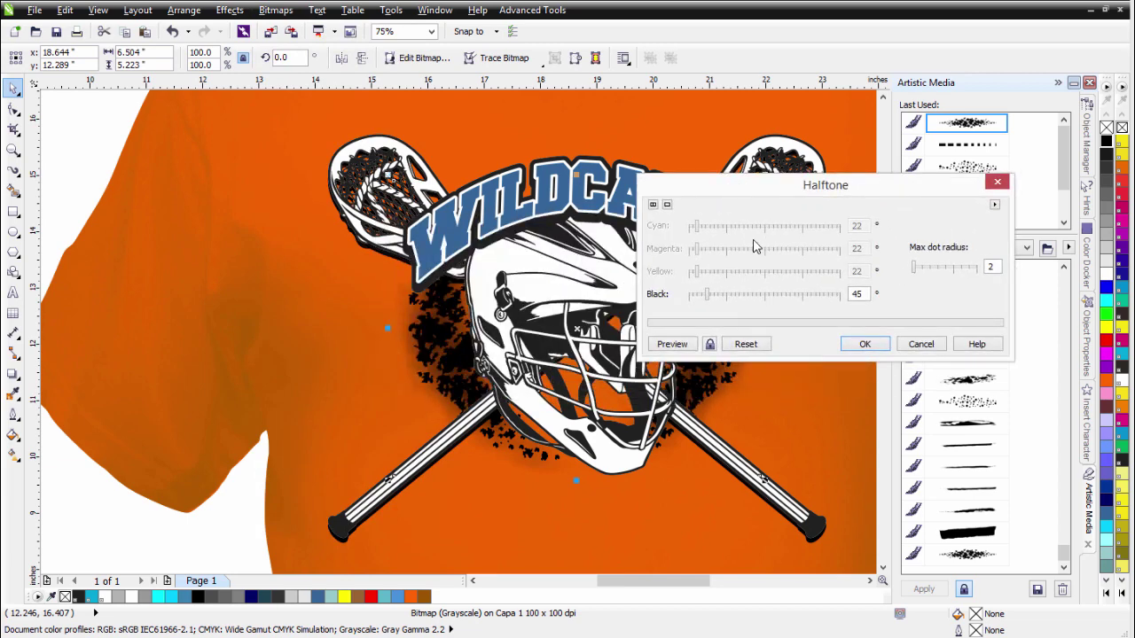
{"action": "left_click", "coordinate": [691, 344]}
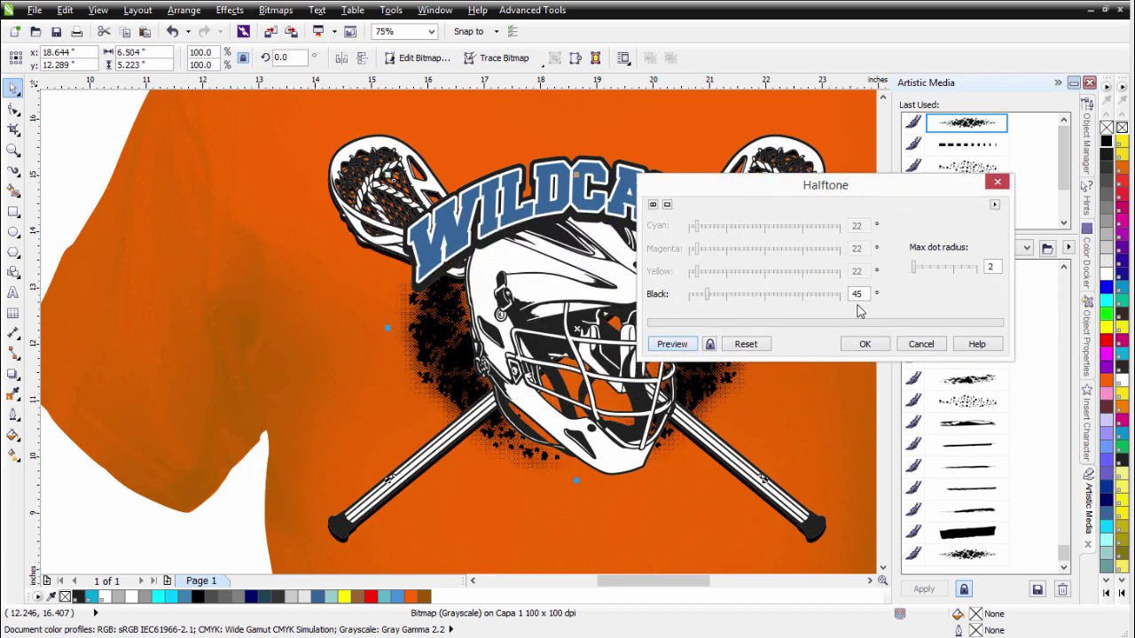
{"action": "left_click", "coordinate": [930, 274]}
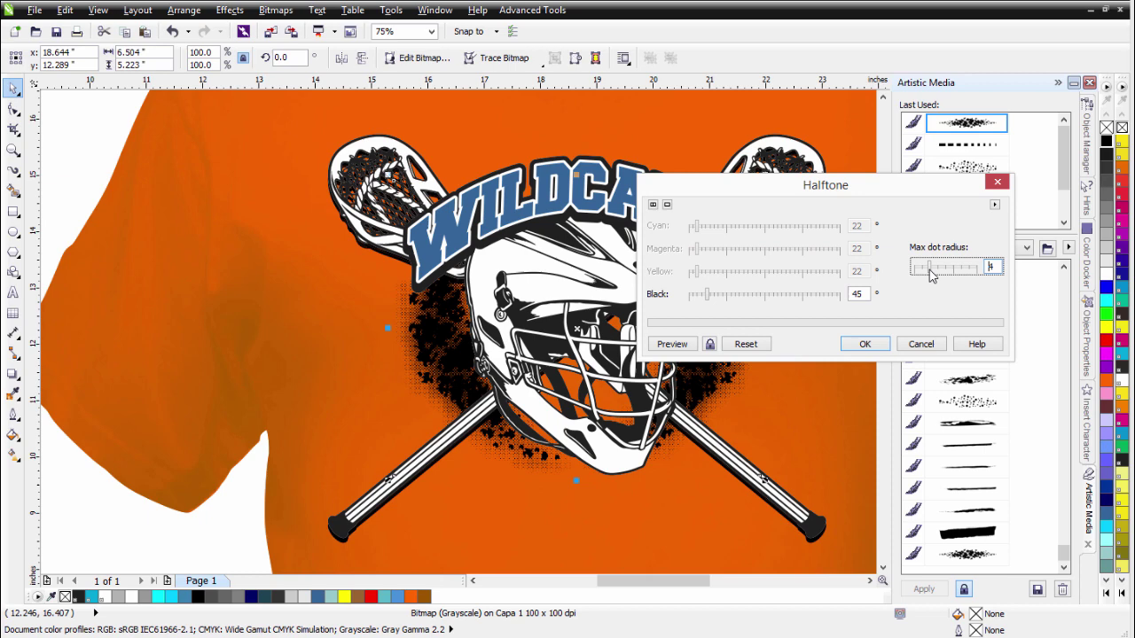
{"action": "left_click", "coordinate": [679, 345]}
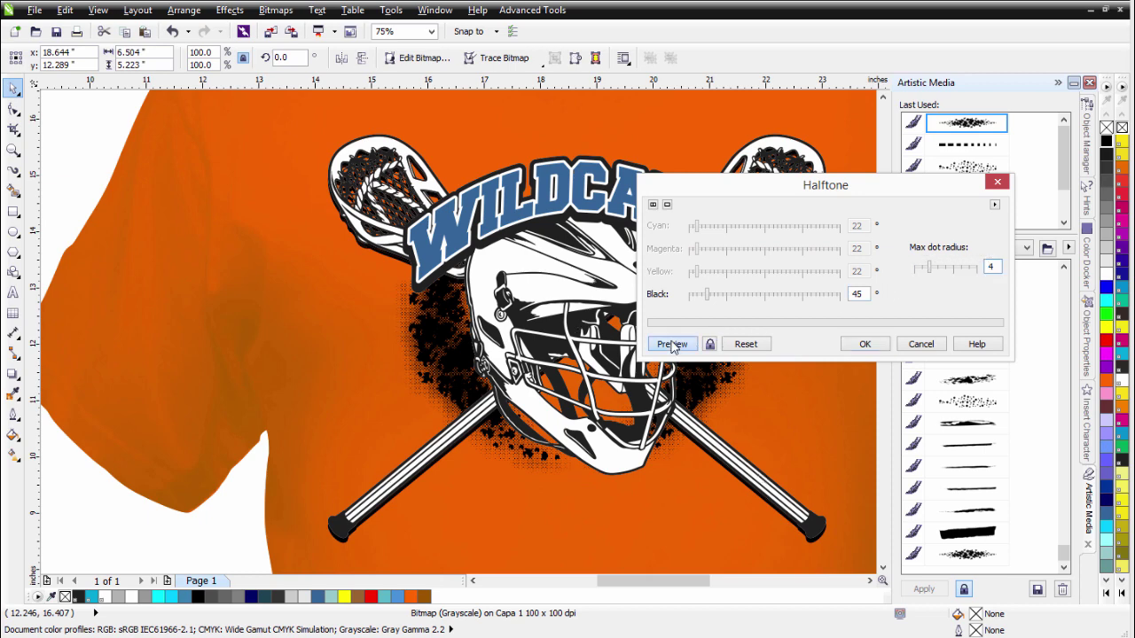
{"action": "left_click", "coordinate": [945, 271]}
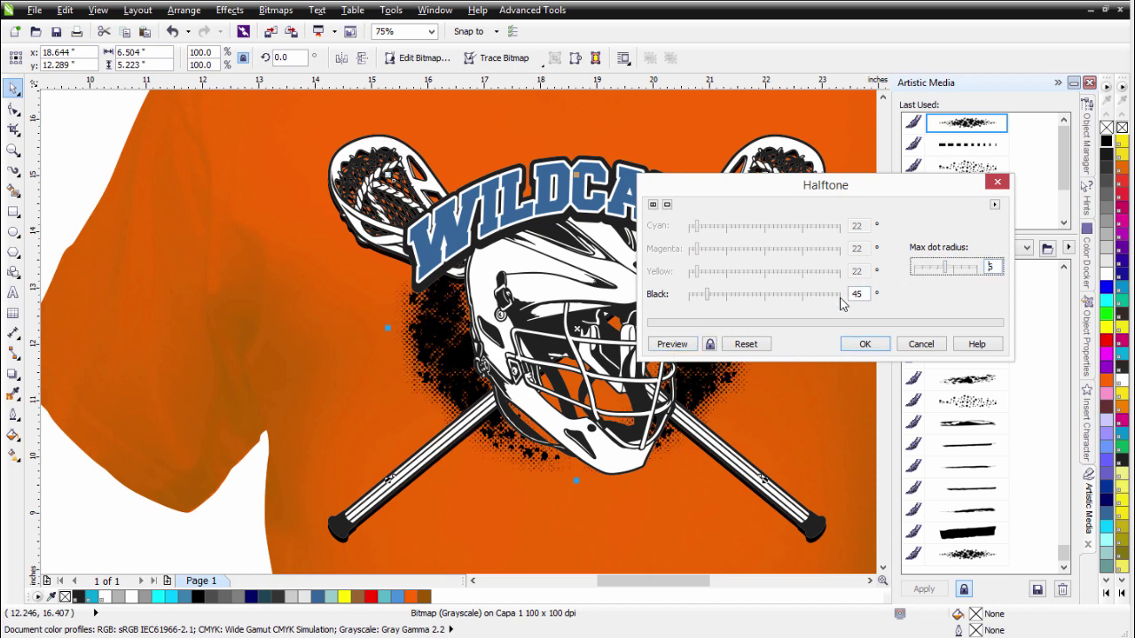
{"action": "left_click", "coordinate": [688, 348]}
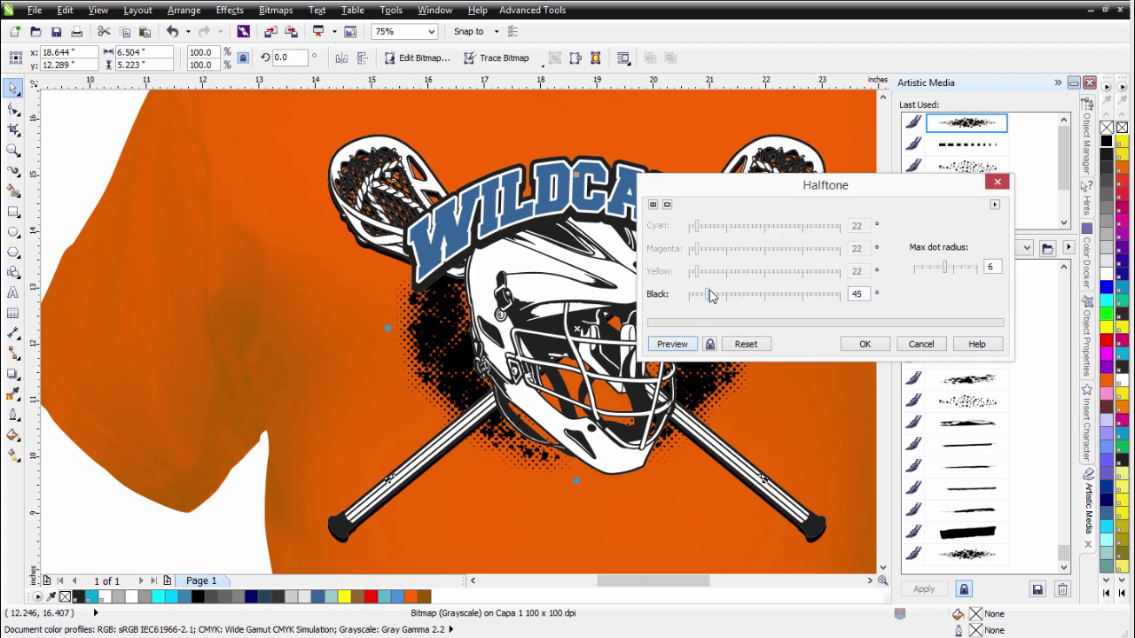
Set the halftone's black angle to 174 degrees, preview it and apply the effect.
{"action": "left_click_drag", "start_coordinate": [709, 295], "coordinate": [764, 300]}
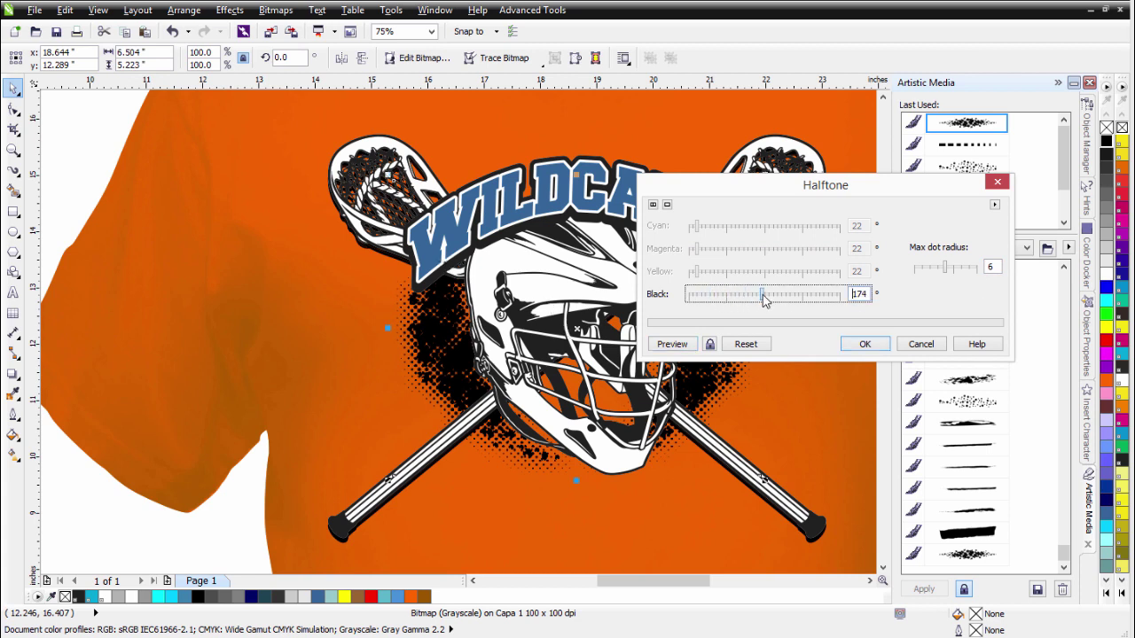
{"action": "left_click", "coordinate": [681, 347]}
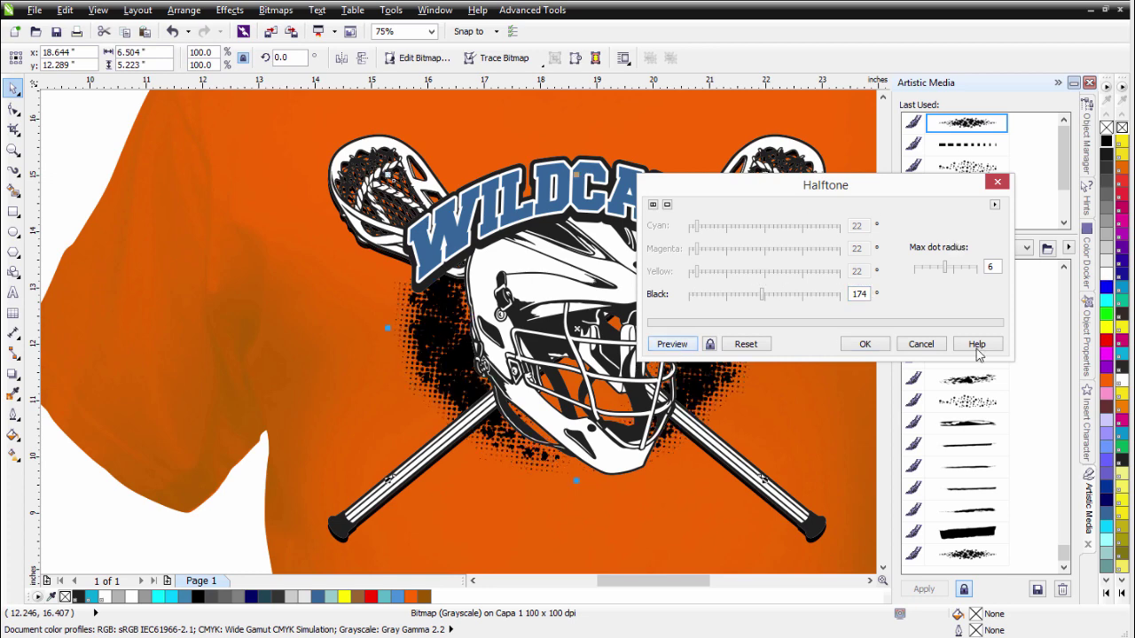
{"action": "left_click", "coordinate": [876, 344]}
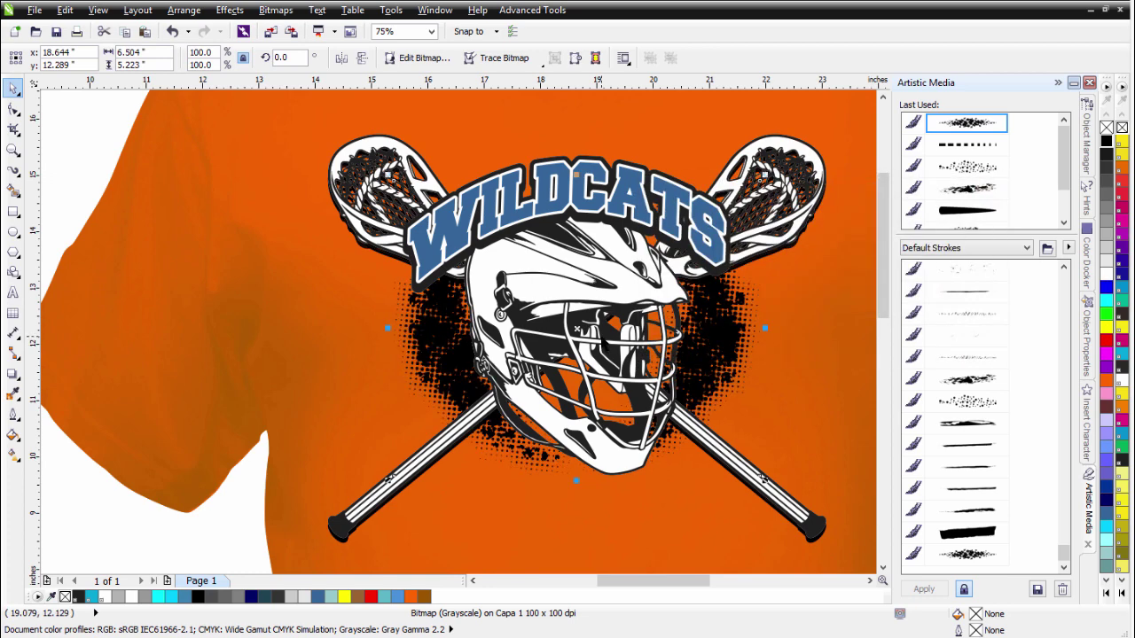
Convert the halftone bitmap to 1-bit black and white using the Line Art method with a threshold of 128.
{"action": "left_click", "coordinate": [276, 10]}
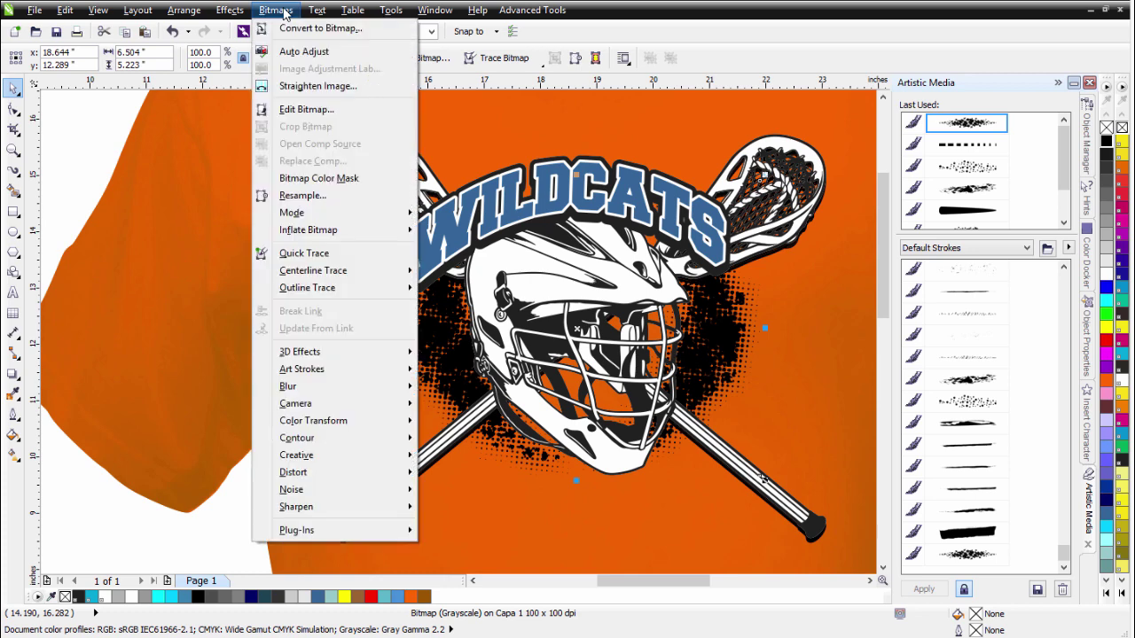
{"action": "mouse_move", "coordinate": [330, 217]}
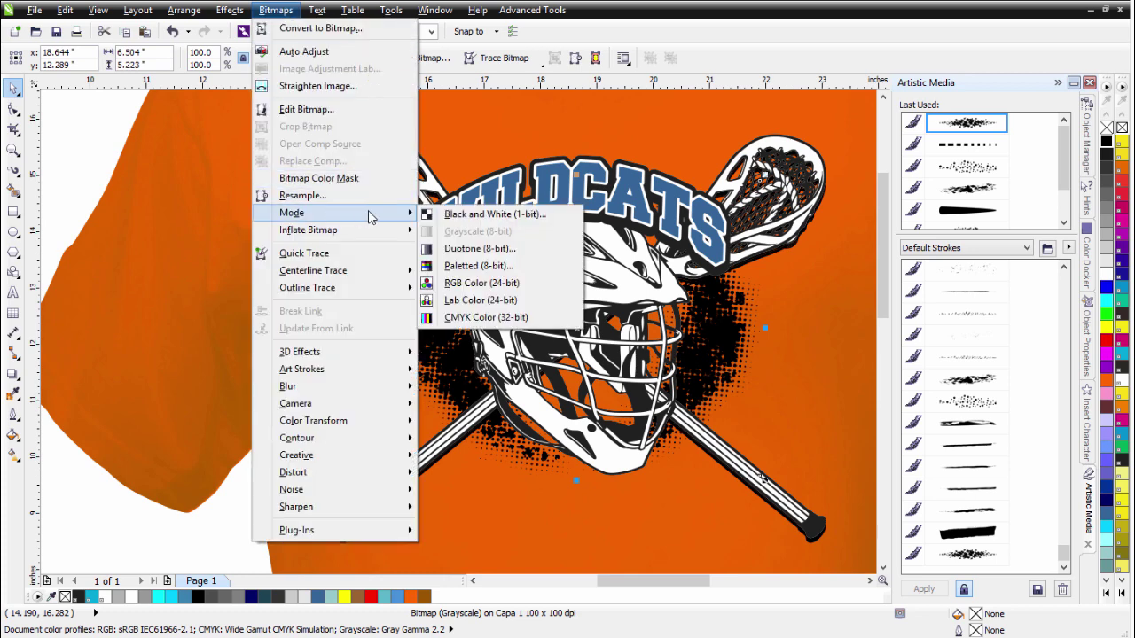
{"action": "left_click", "coordinate": [479, 216]}
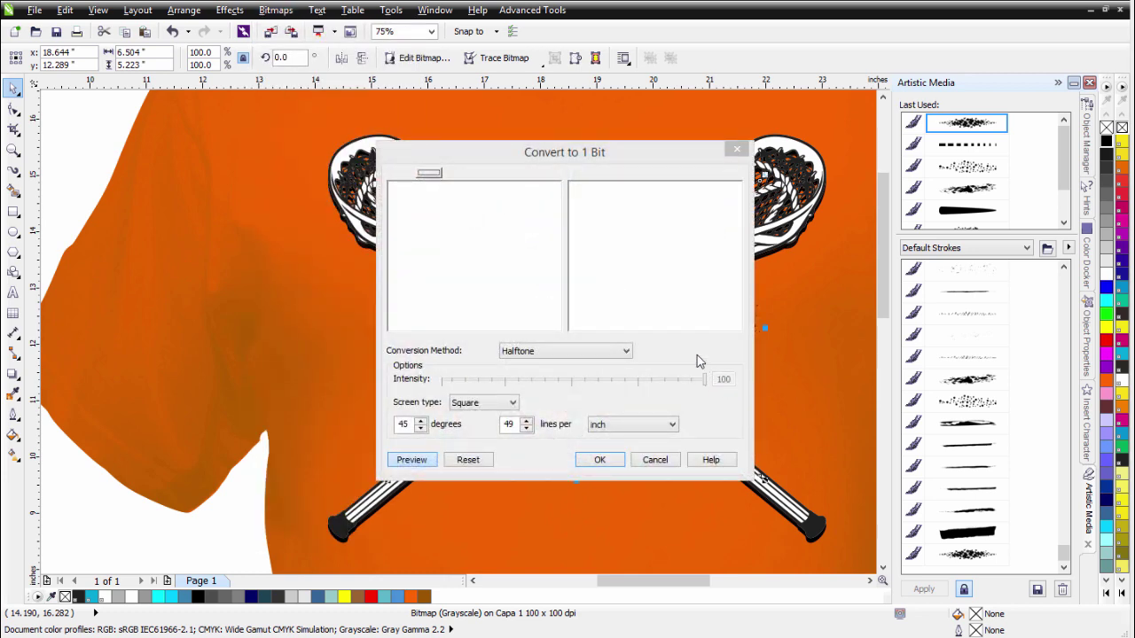
{"action": "left_click", "coordinate": [593, 354]}
{"action": "left_click", "coordinate": [589, 363]}
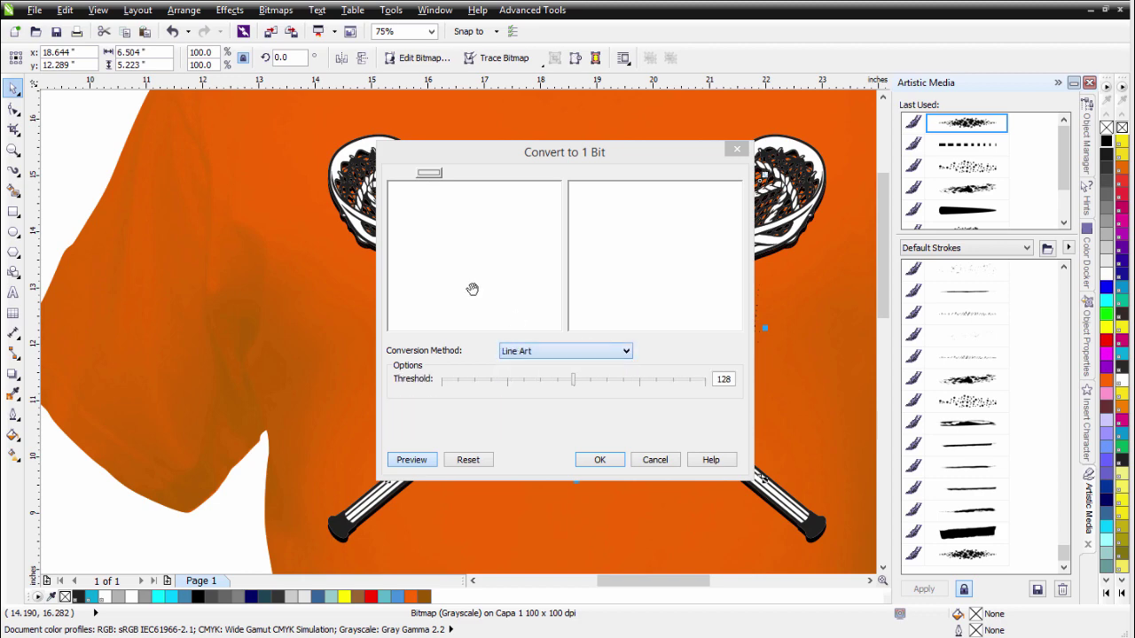
{"action": "left_click", "coordinate": [600, 459]}
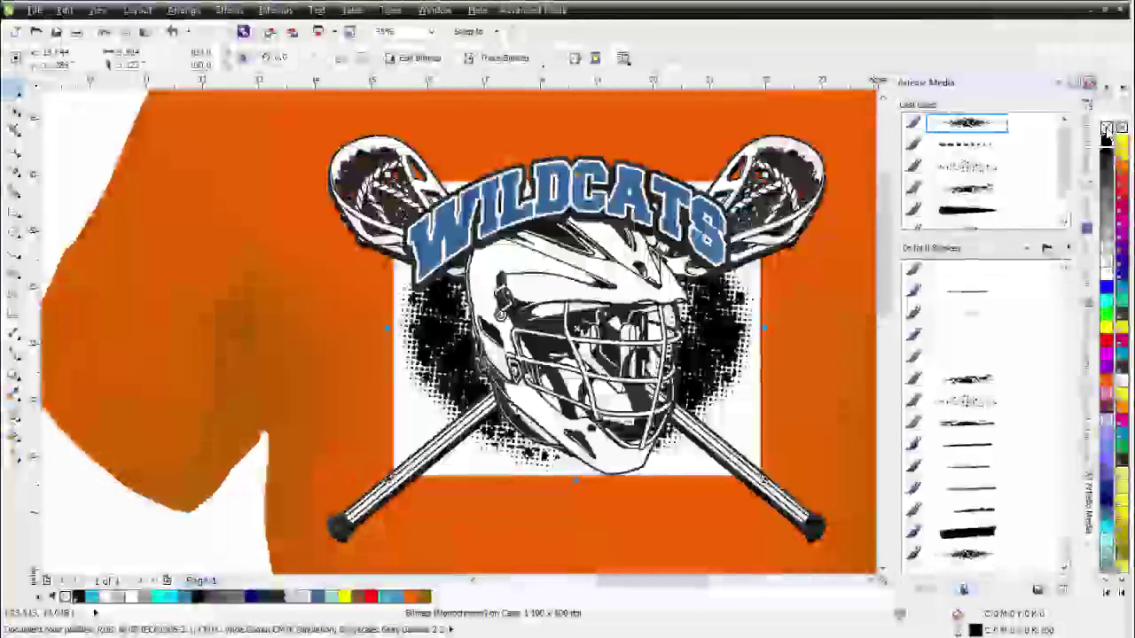
Remove the monochrome bitmap's background fill and color its halftone dots white.
{"action": "left_click", "coordinate": [1106, 130]}
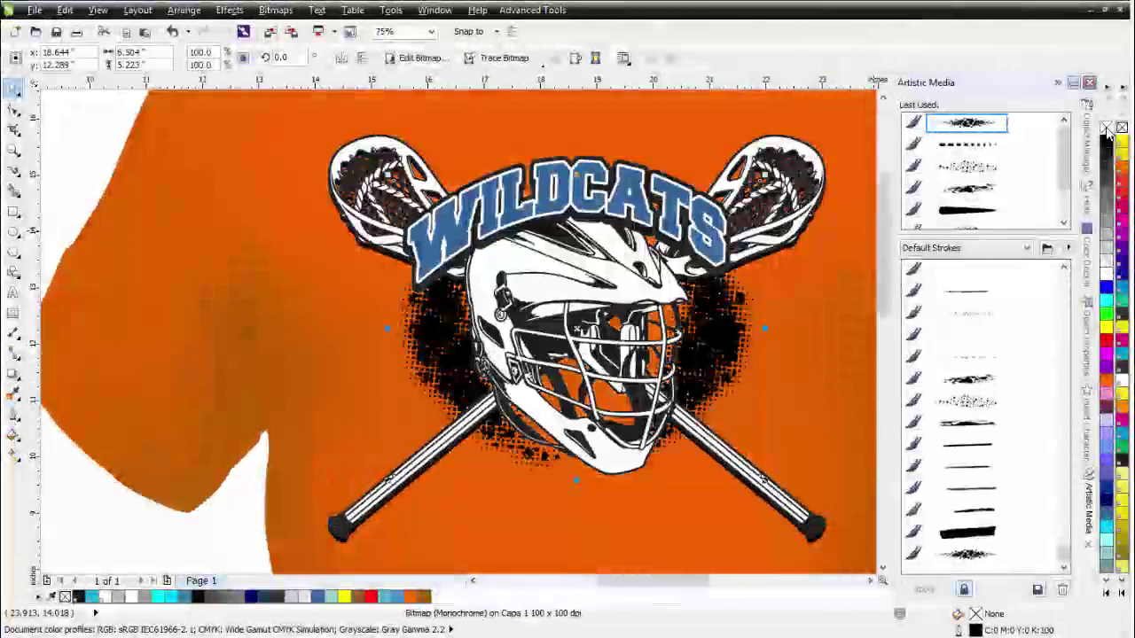
{"action": "right_click", "coordinate": [1107, 275]}
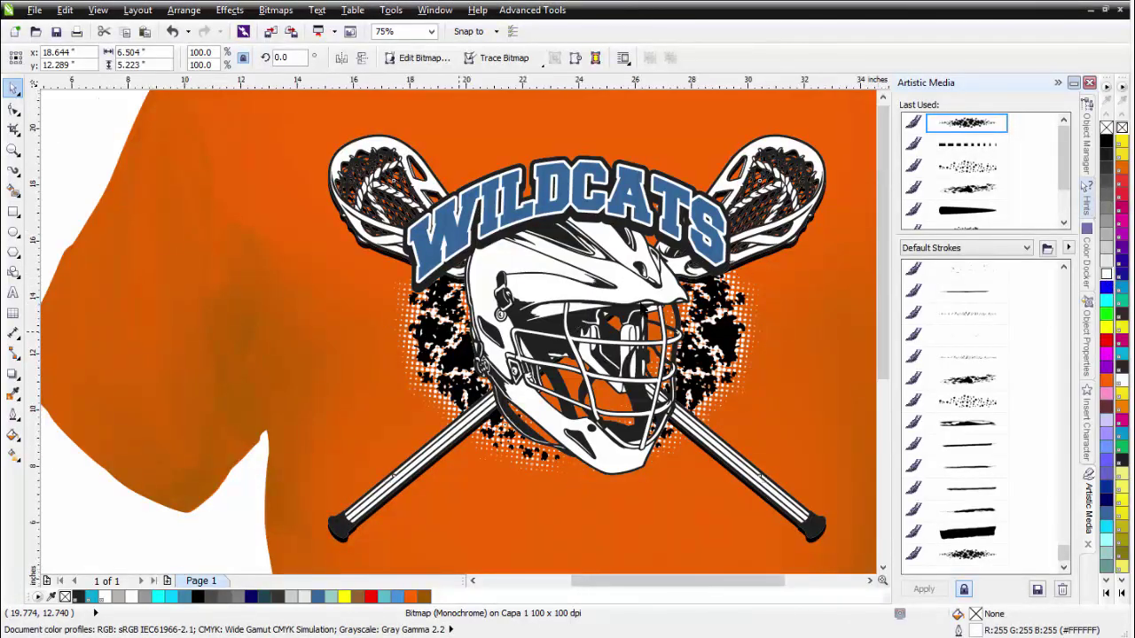
Fill the grunge splatter behind the helmet with dark navy blue (#000066).
{"action": "scroll", "coordinate": [639, 298], "scroll_direction": "down", "scroll_amount": 2}
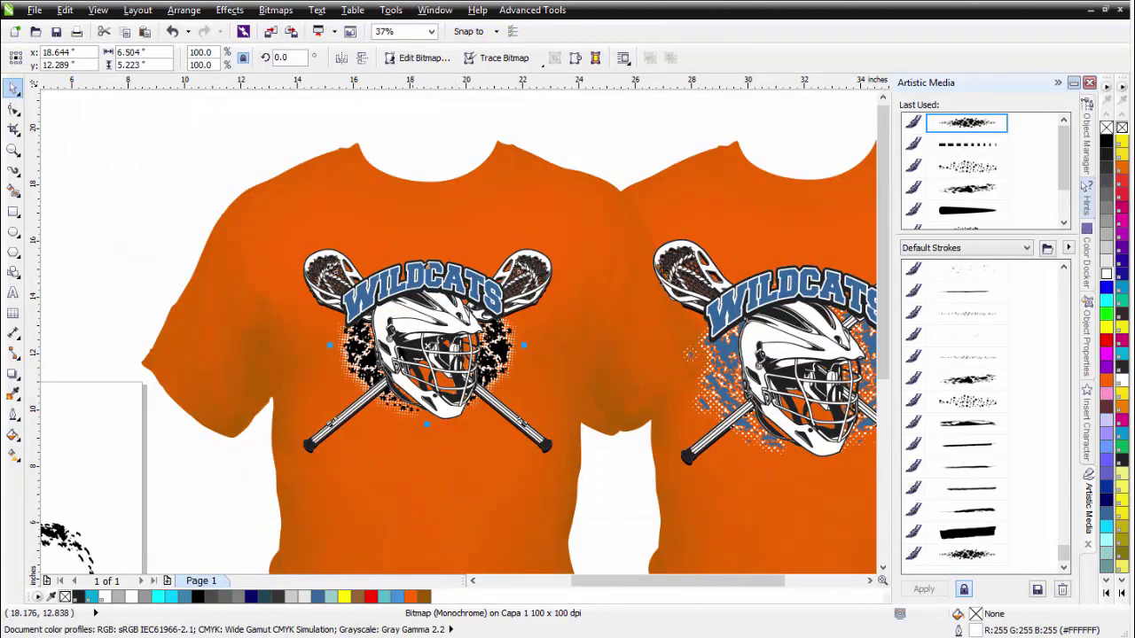
{"action": "left_click", "coordinate": [388, 361]}
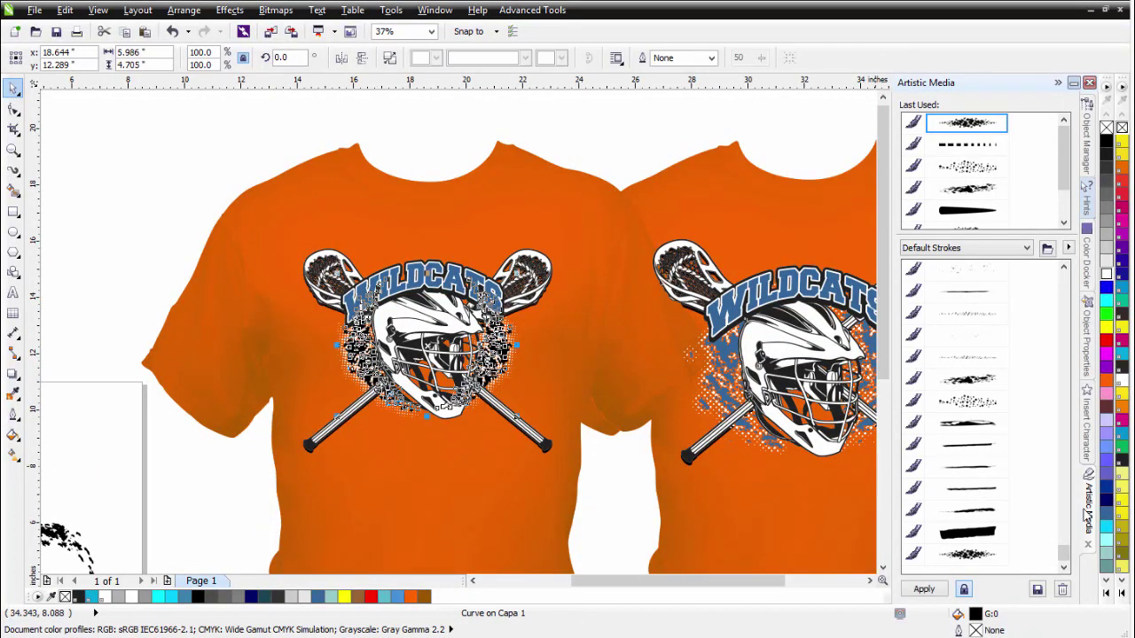
{"action": "left_click", "coordinate": [1106, 500]}
{"action": "left_click", "coordinate": [455, 393]}
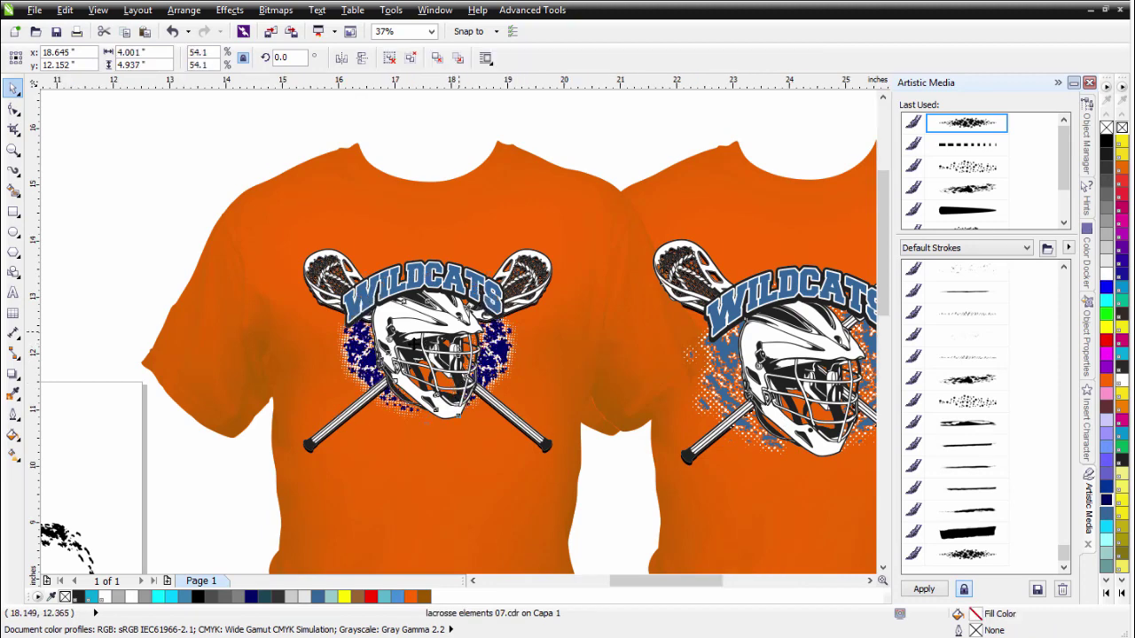
Recolor the grunge splatter behind the helmet to the lettering's blue (#336699).
{"action": "scroll", "coordinate": [431, 350], "scroll_direction": "up", "scroll_amount": 1}
{"action": "left_click", "coordinate": [1107, 514]}
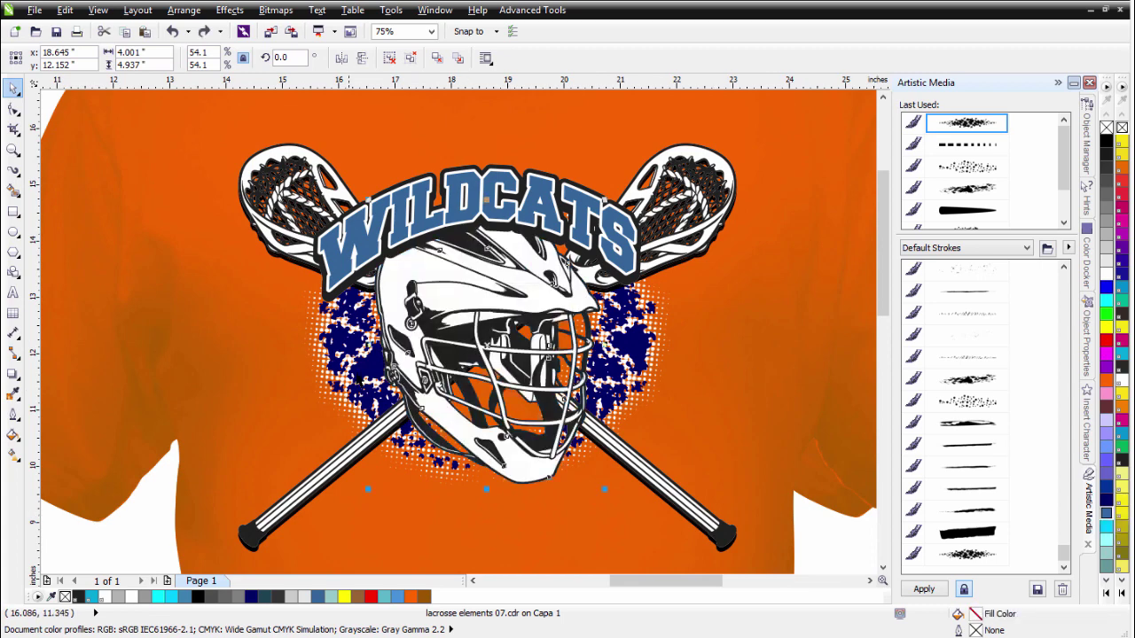
{"action": "left_click", "coordinate": [607, 365], "text": "ctrl"}
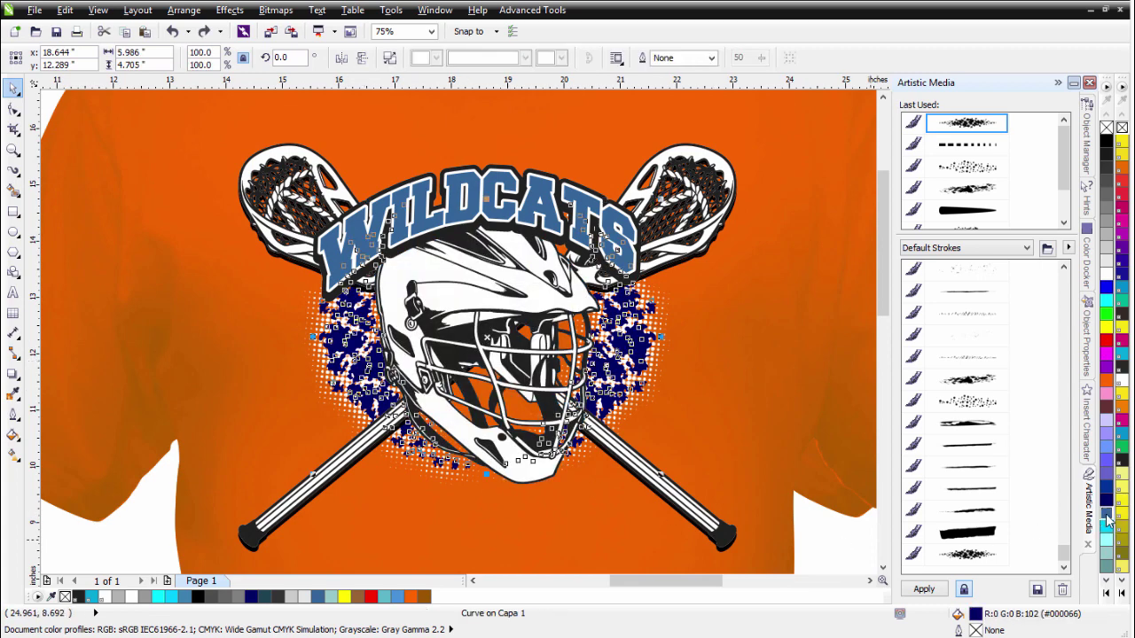
{"action": "left_click", "coordinate": [1106, 519]}
{"action": "left_click", "coordinate": [151, 354]}
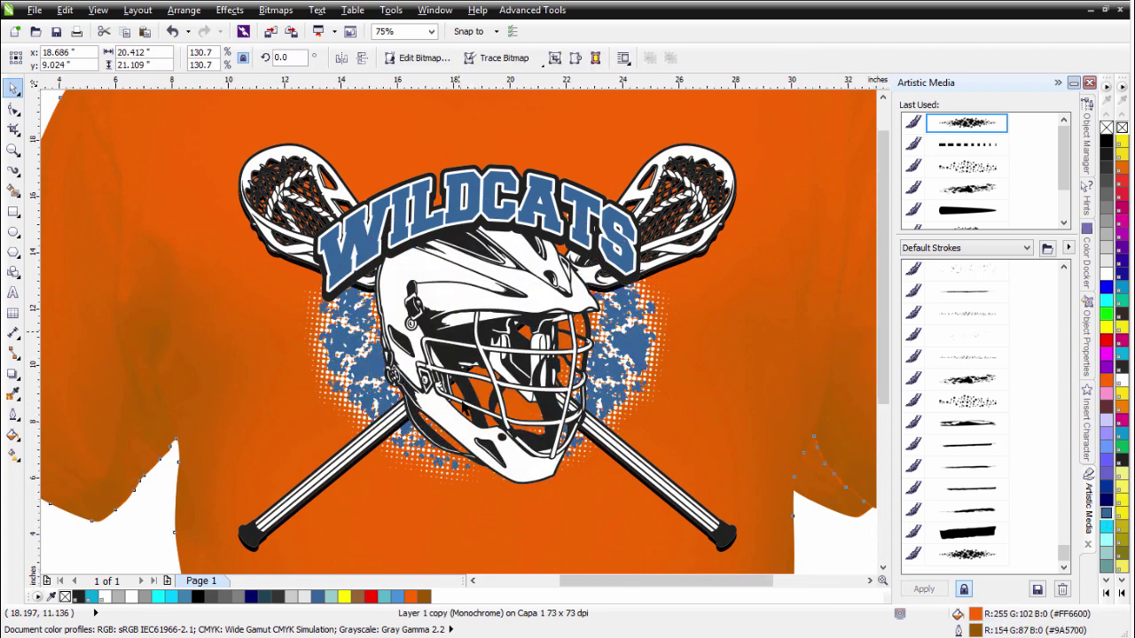
Delete the two leftover black splatter brush strokes on and beside the empty page.
{"action": "scroll", "coordinate": [456, 266], "scroll_direction": "down", "scroll_amount": 2}
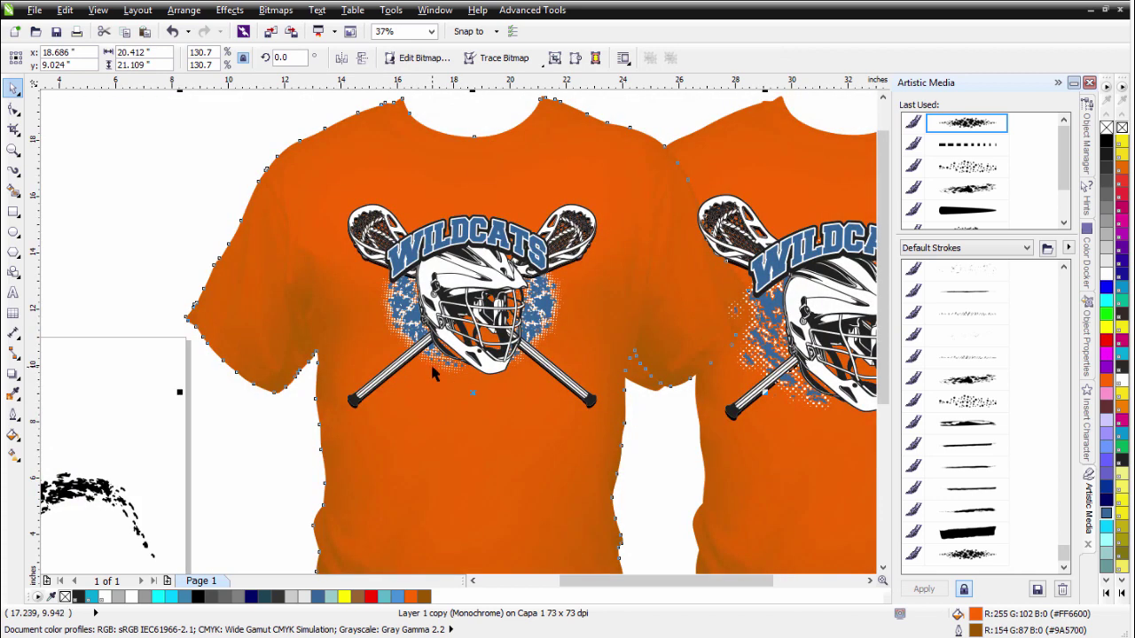
{"action": "scroll", "coordinate": [511, 288], "scroll_direction": "down", "scroll_amount": 2}
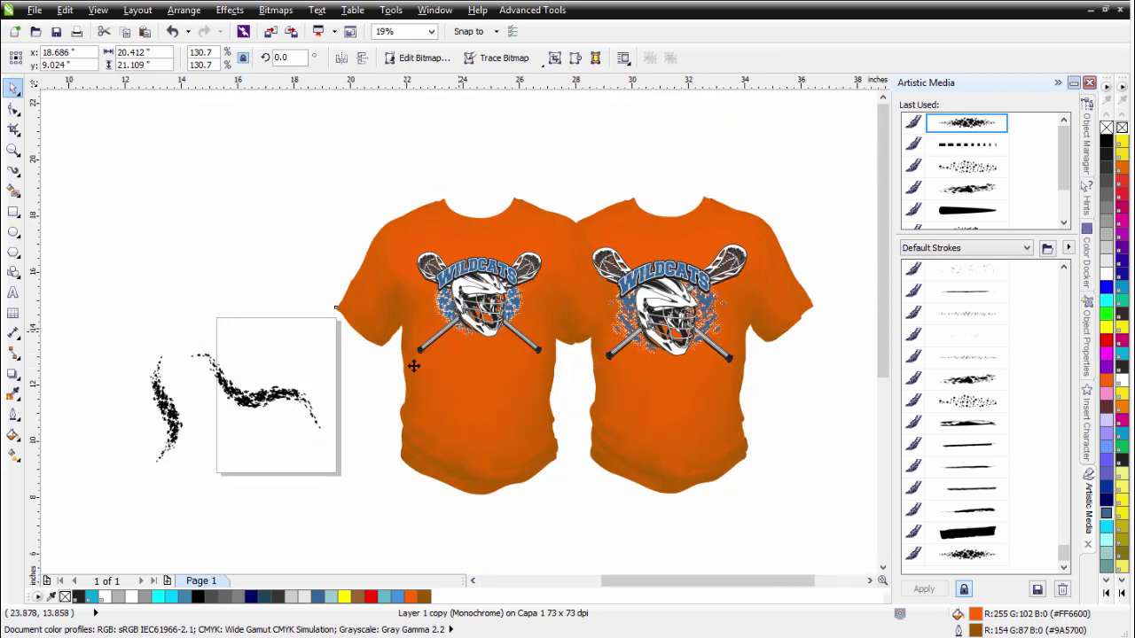
{"action": "scroll", "coordinate": [410, 364], "scroll_direction": "up", "scroll_amount": 2}
{"action": "scroll", "coordinate": [213, 407], "scroll_direction": "down", "scroll_amount": 2}
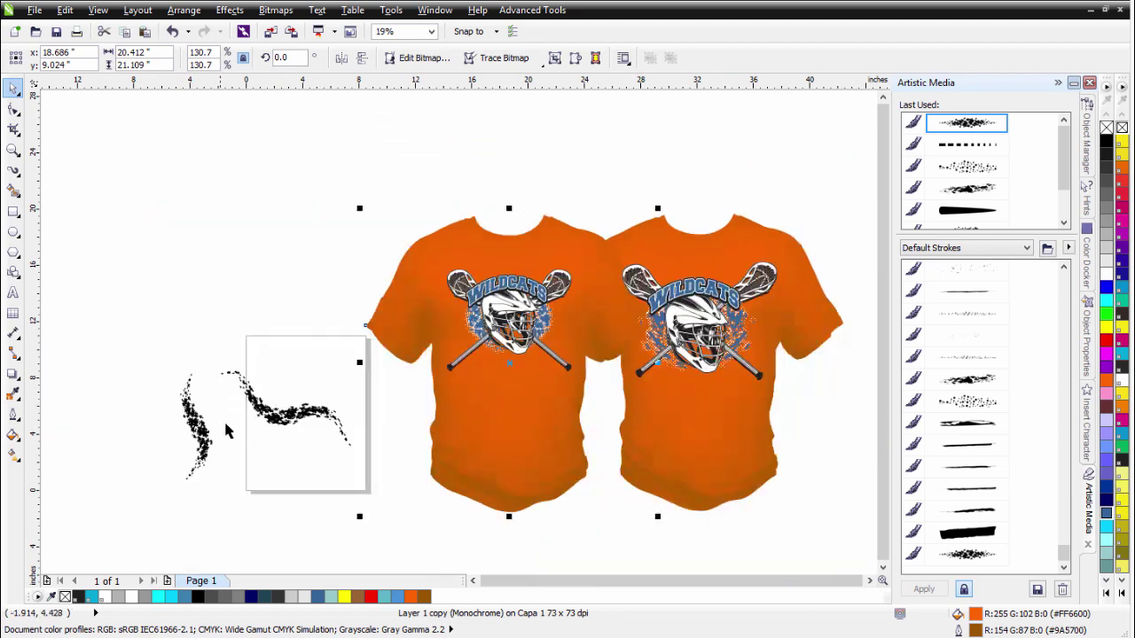
{"action": "left_click", "coordinate": [270, 404]}
{"action": "key", "text": "Delete"}
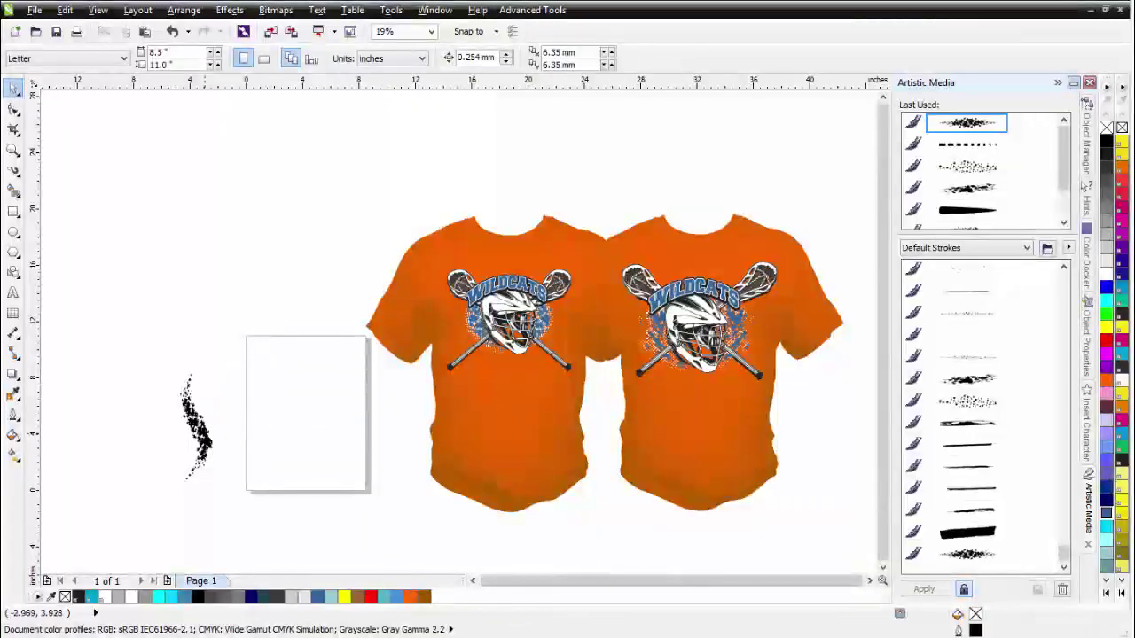
{"action": "left_click", "coordinate": [195, 425]}
{"action": "key", "text": "Delete"}
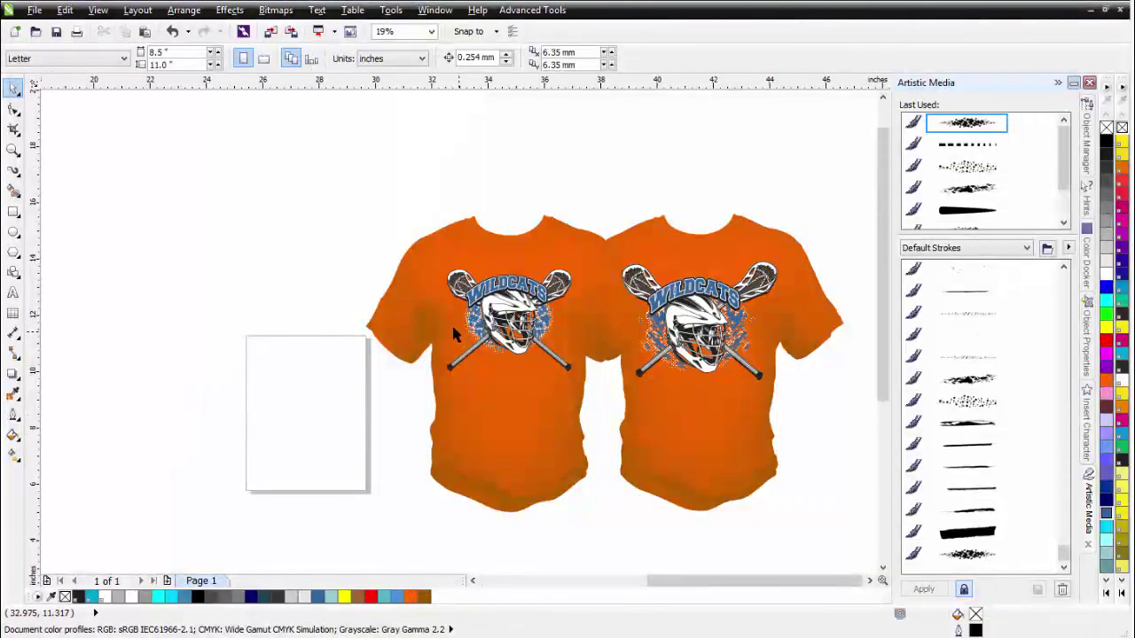
Delete the blue splatter and its white halftone-dot shadow from behind the helmet on the left-hand T-shirt.
{"action": "scroll", "coordinate": [458, 337], "scroll_direction": "up", "scroll_amount": 2}
{"action": "left_click", "coordinate": [699, 322]}
{"action": "scroll", "coordinate": [433, 319], "scroll_direction": "up", "scroll_amount": 2}
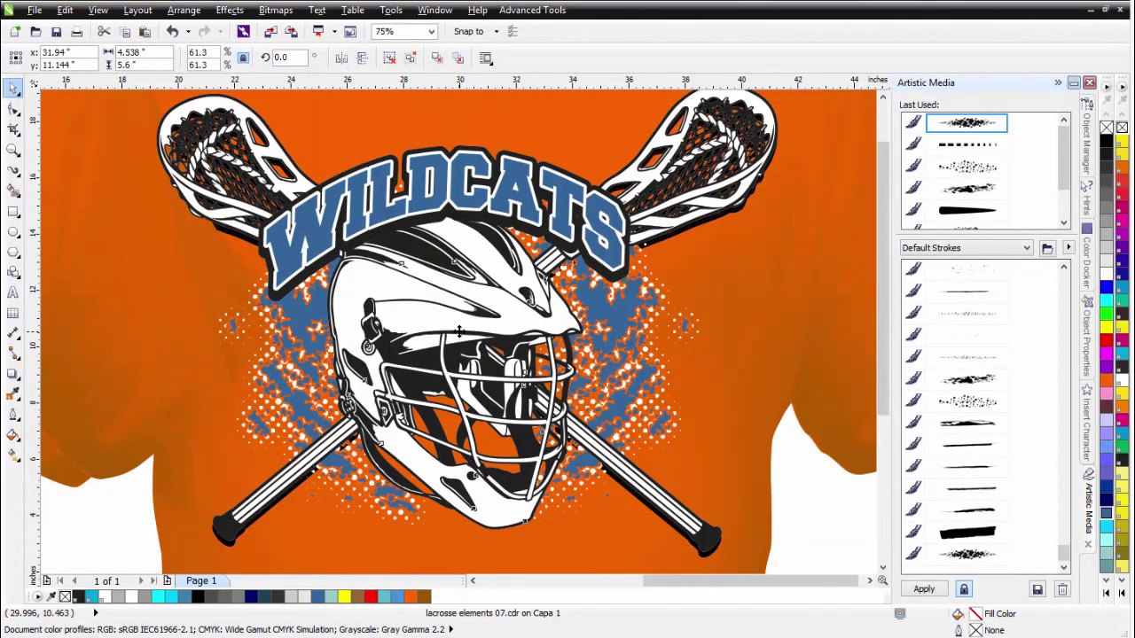
{"action": "scroll", "coordinate": [328, 377], "scroll_direction": "down", "scroll_amount": 2}
{"action": "left_click", "coordinate": [213, 286]}
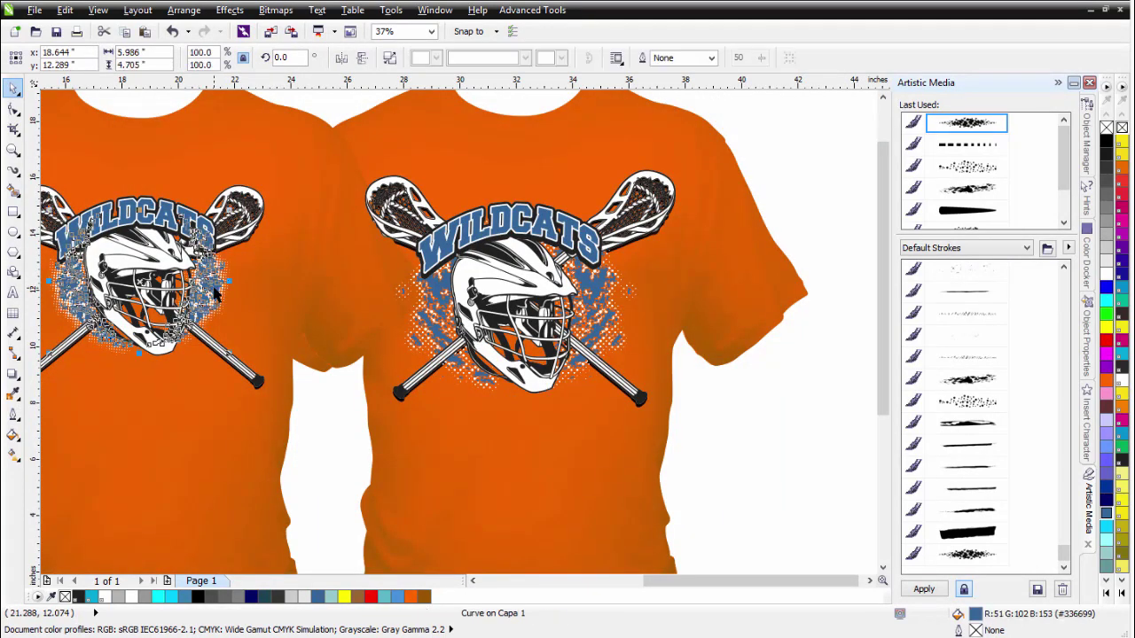
{"action": "key", "text": "Delete"}
{"action": "left_click", "coordinate": [214, 296]}
{"action": "key", "text": "Delete"}
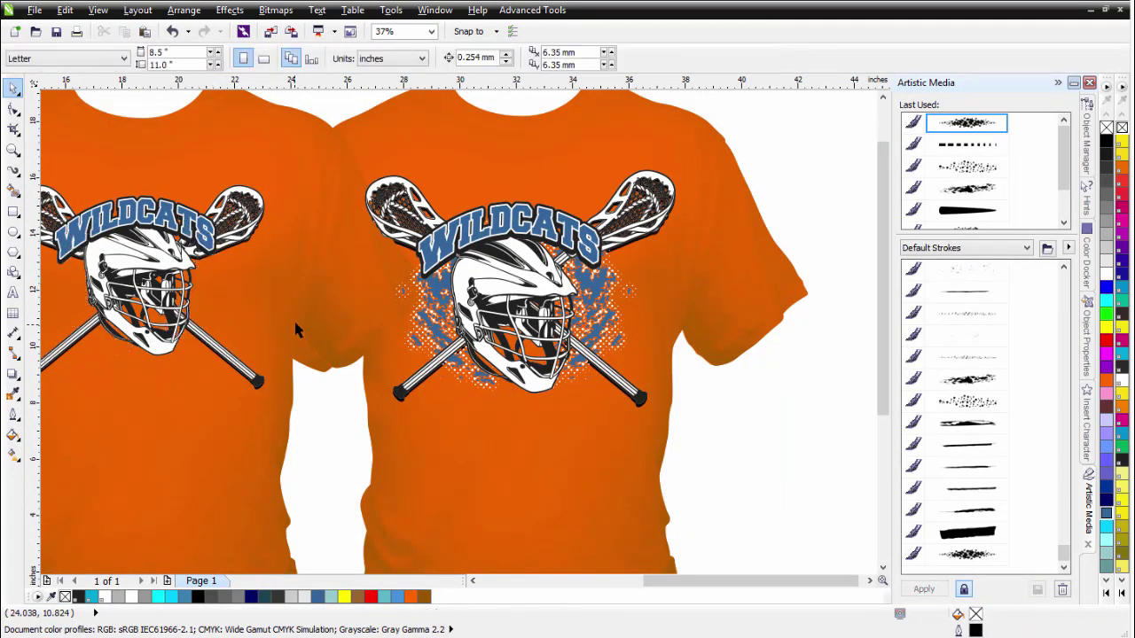